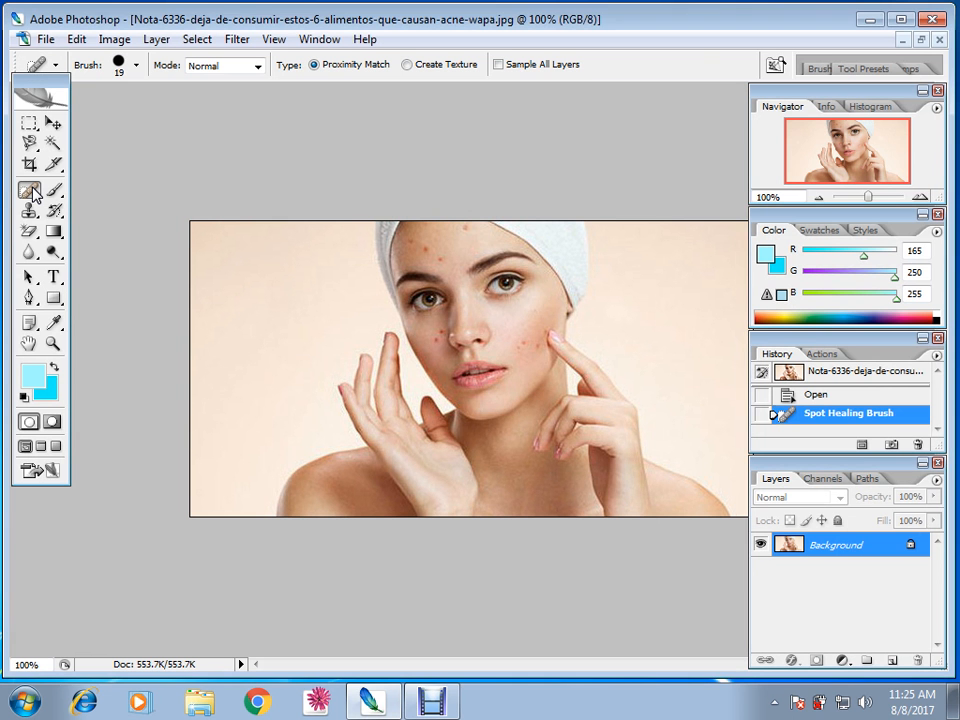
# Step: Remove the blemishes on the forehead and on the cheek beside the pointing finger with the Spot Healing Brush
pyautogui.click(429, 250)
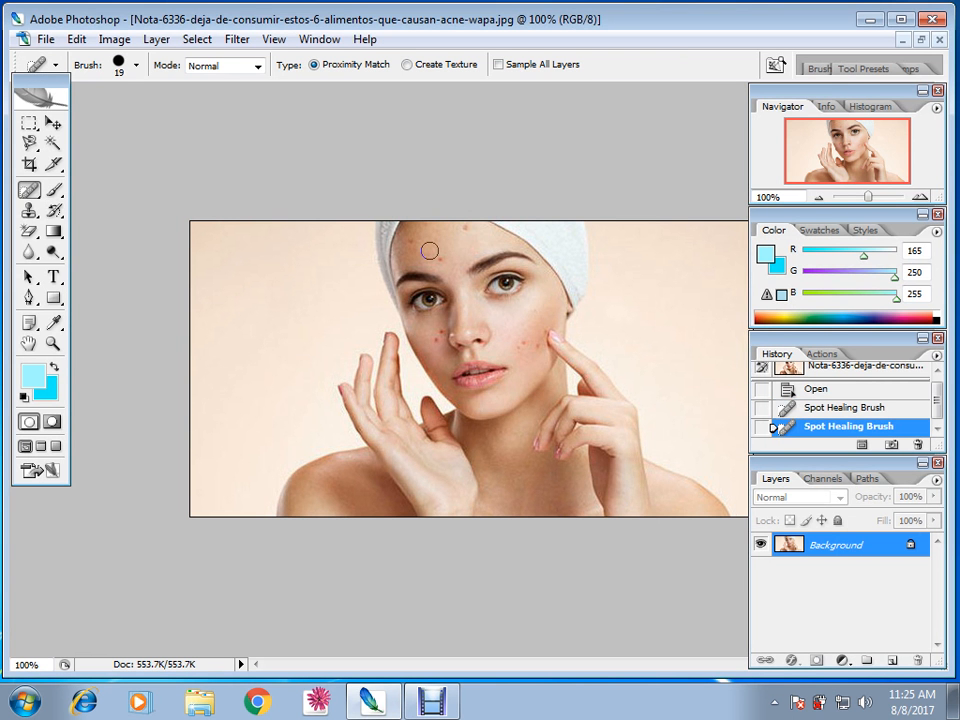
pyautogui.click(462, 244)
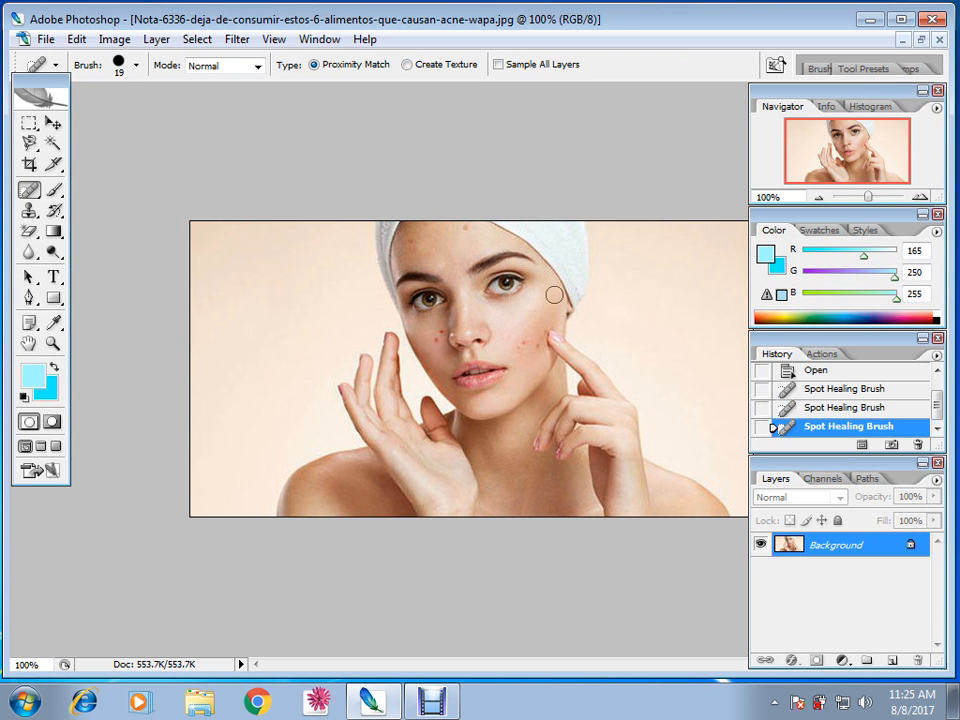
pyautogui.hotkey('ctrl', '+')
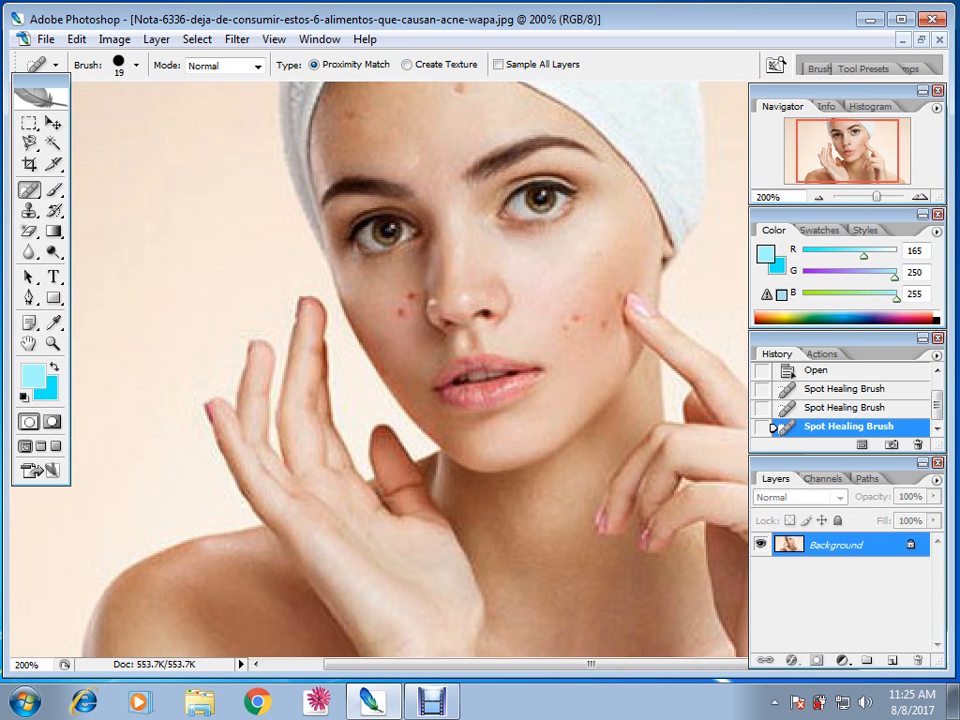
pyautogui.click(576, 316)
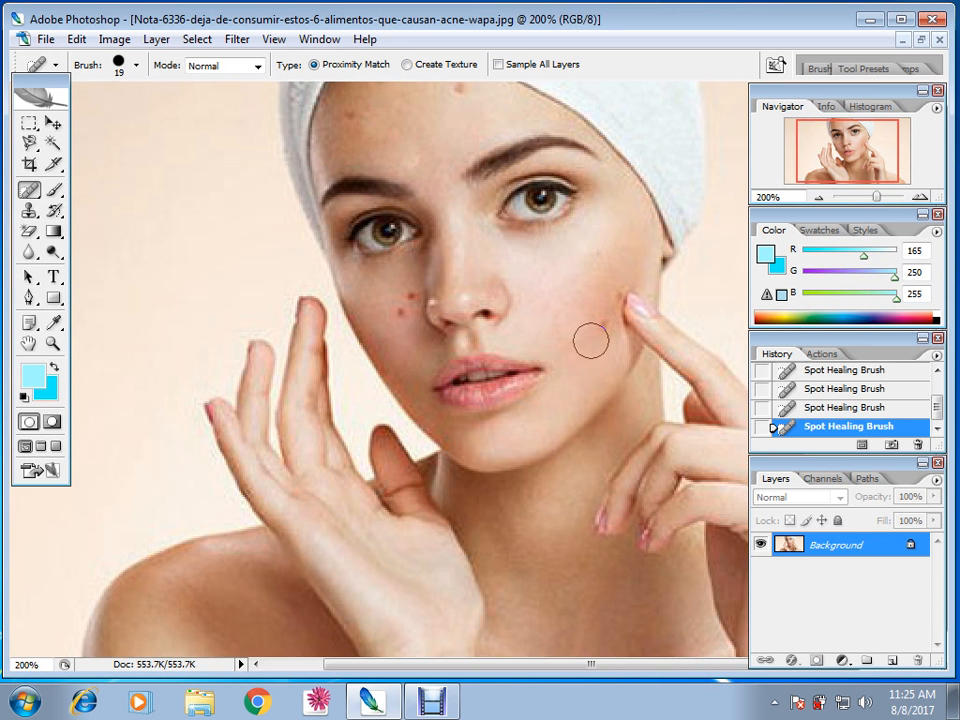
# Step: Try to remove the blemishes on the cheek beside the nose with the Spot Healing Brush
pyautogui.click(397, 312)
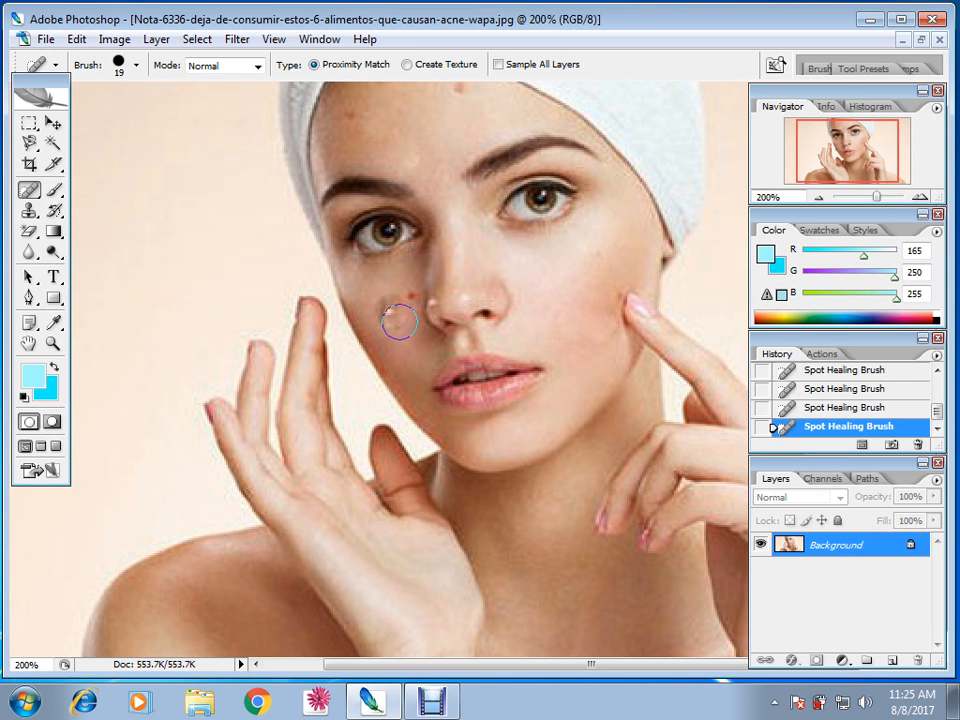
pyautogui.moveTo(399, 321); pyautogui.dragTo(394, 309)
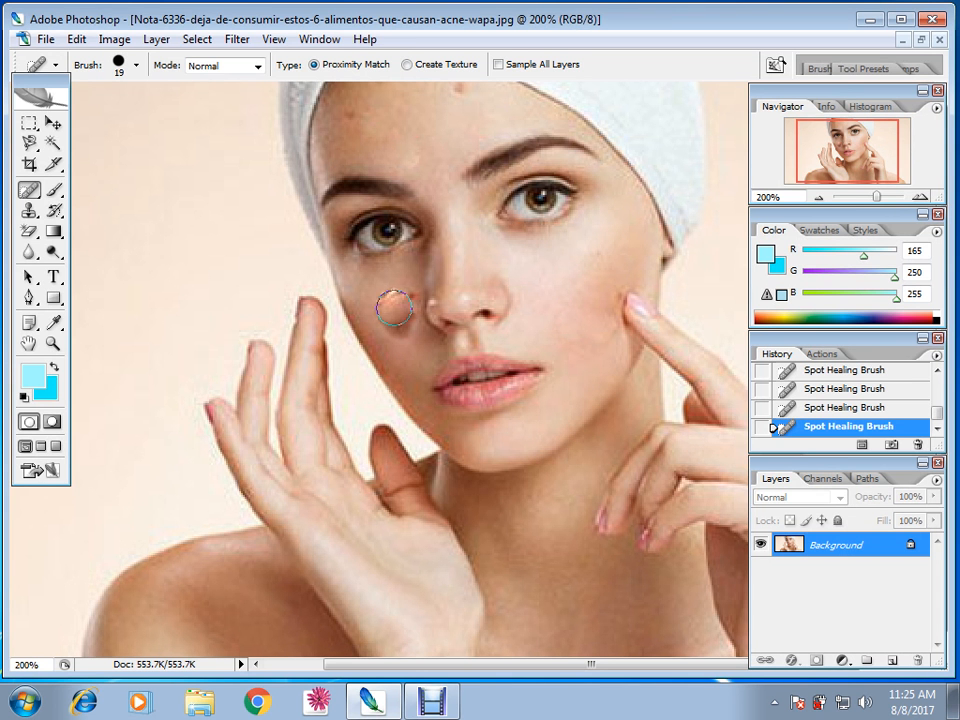
pyautogui.click(402, 321)
pyautogui.click(386, 327)
# Step: Undo the last healing strokes beside the nose and spot-heal the two blemishes there again
pyautogui.hotkey('ctrl', 'z')
pyautogui.hotkey('ctrl', 'z')
pyautogui.hotkey('ctrl', 'alt', 'z')
pyautogui.hotkey('ctrl', 'alt', 'z')
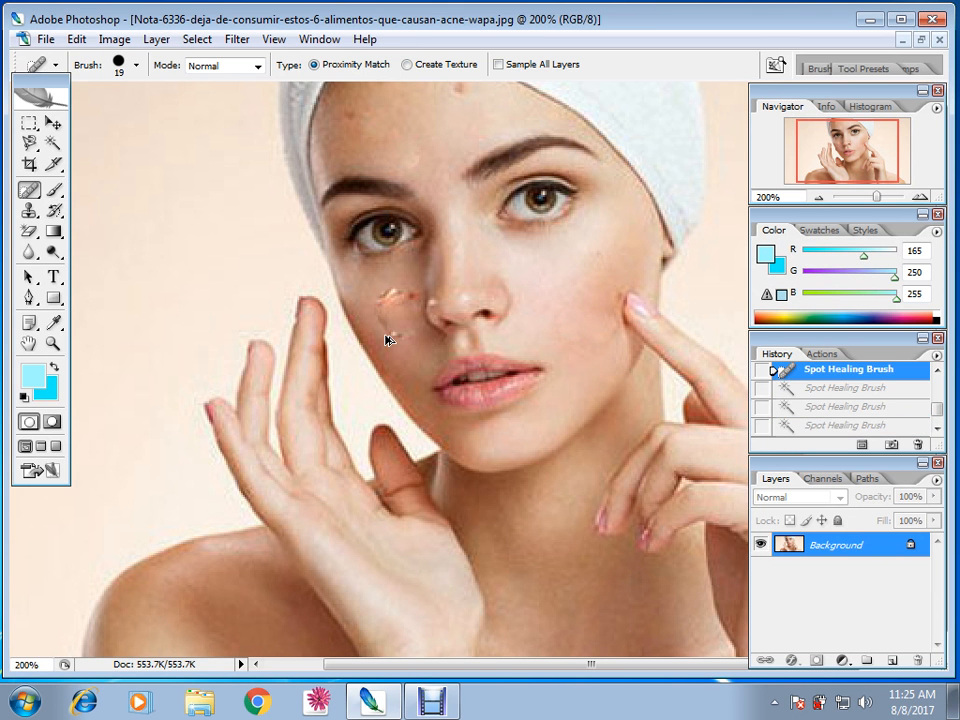
pyautogui.hotkey('ctrl', 'alt', 'z')
pyautogui.click(397, 330)
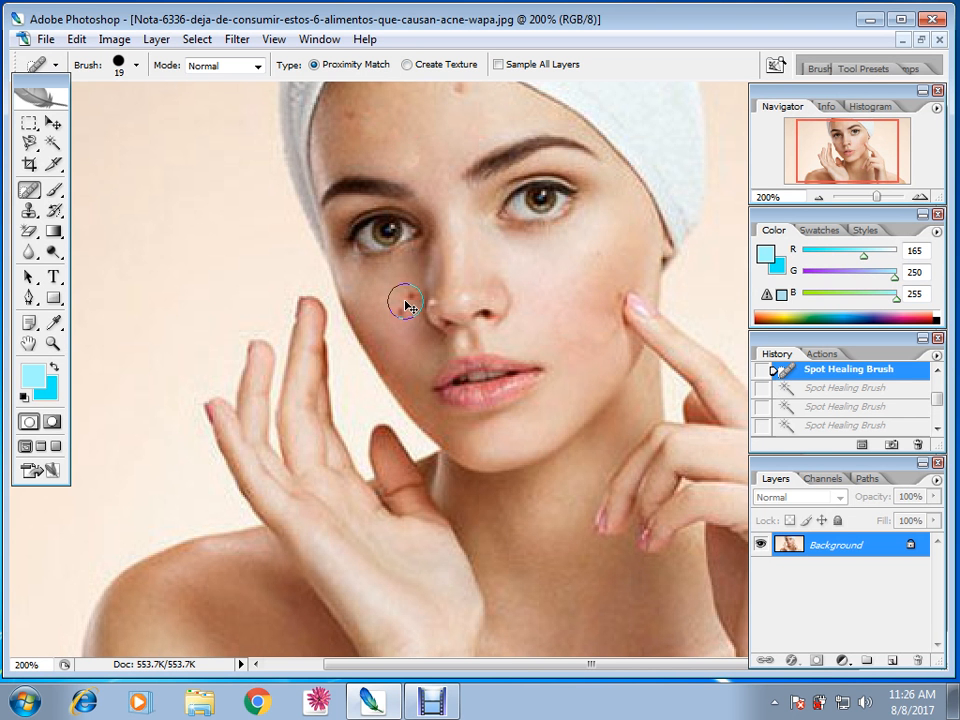
pyautogui.click(399, 309)
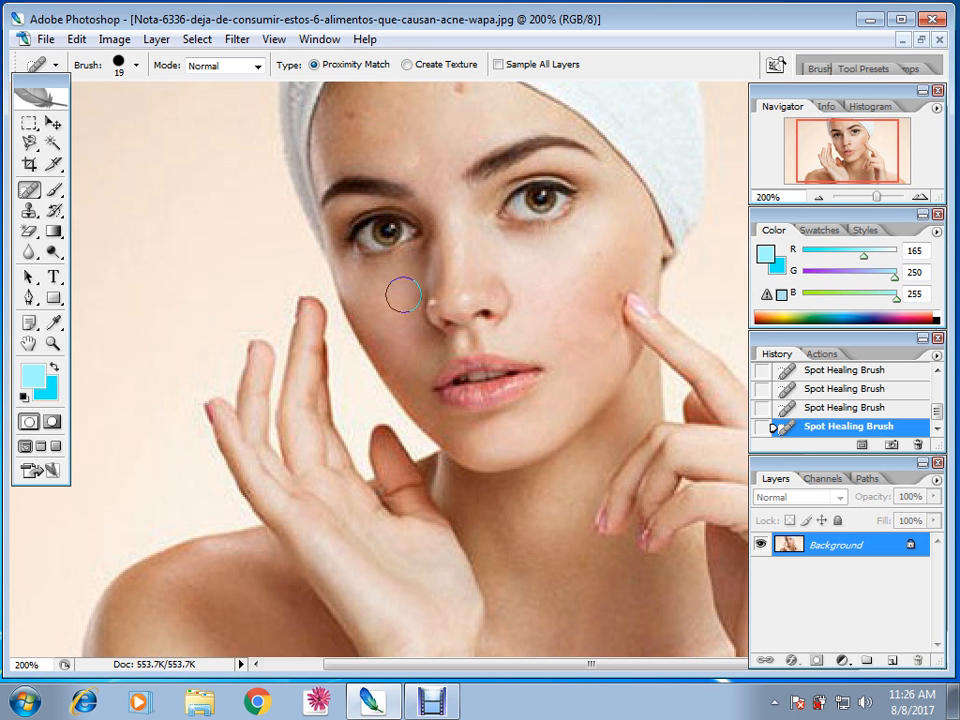
# Step: Switch to the Healing Brush Tool and restore the photo to its original history snapshot
pyautogui.moveTo(24, 196); pyautogui.dragTo(102, 216)
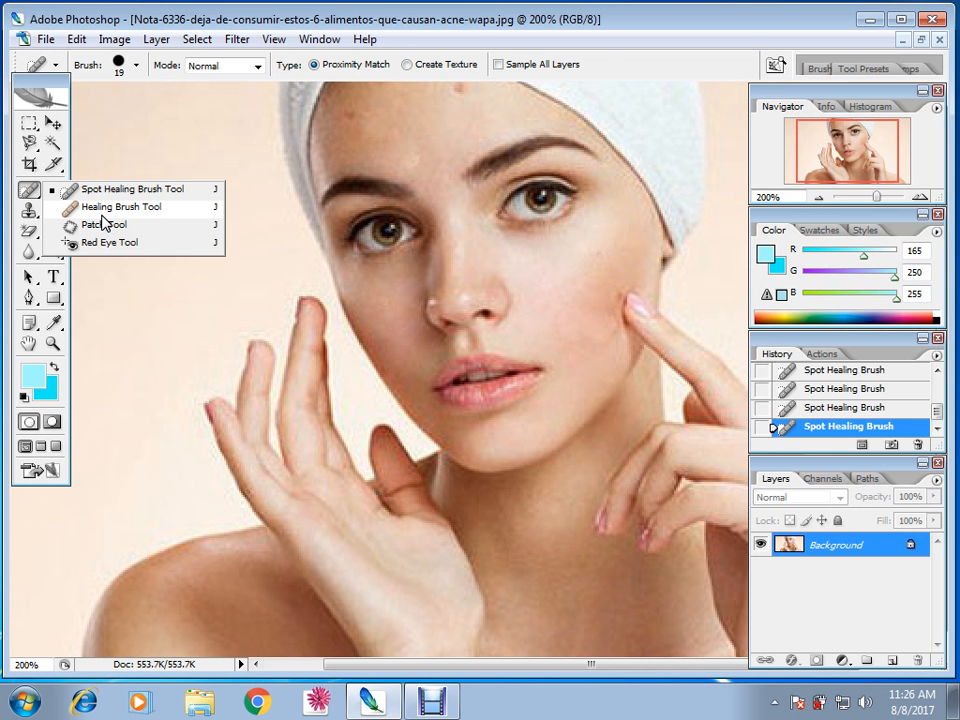
pyautogui.click(107, 207)
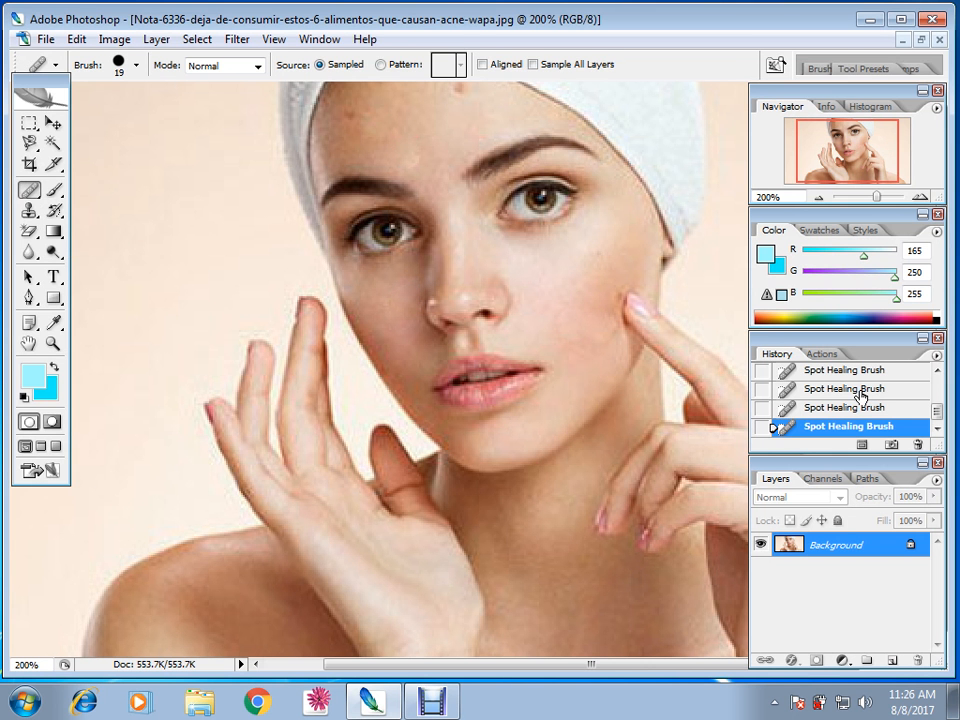
pyautogui.moveTo(937, 413); pyautogui.dragTo(805, 362)
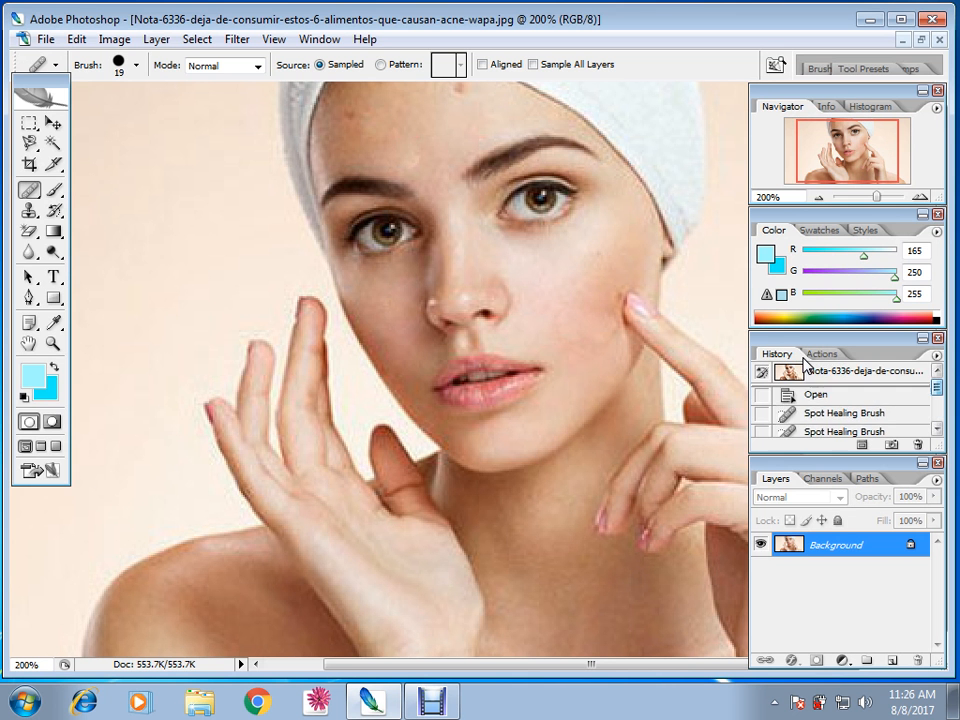
pyautogui.click(799, 373)
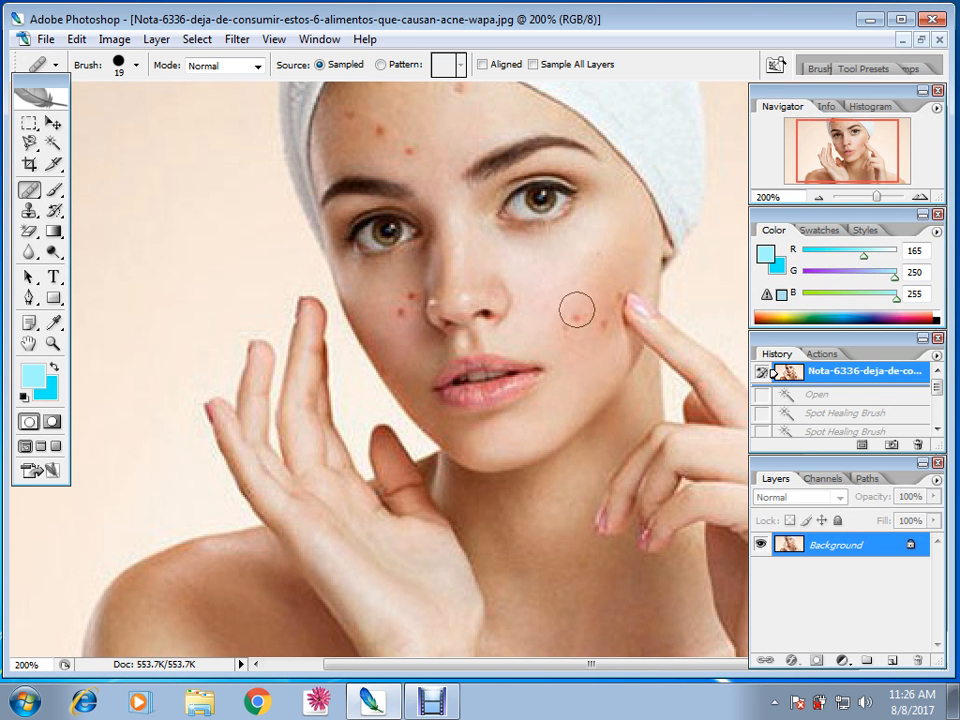
# Step: Heal the blemishes on both cheeks and the forehead with the Healing Brush, sampling clear skin nearby
pyautogui.moveTo(577, 310)
pyautogui.mouseDown()
pyautogui.moveTo(569, 318)
pyautogui.moveTo(598, 327)
pyautogui.mouseUp()
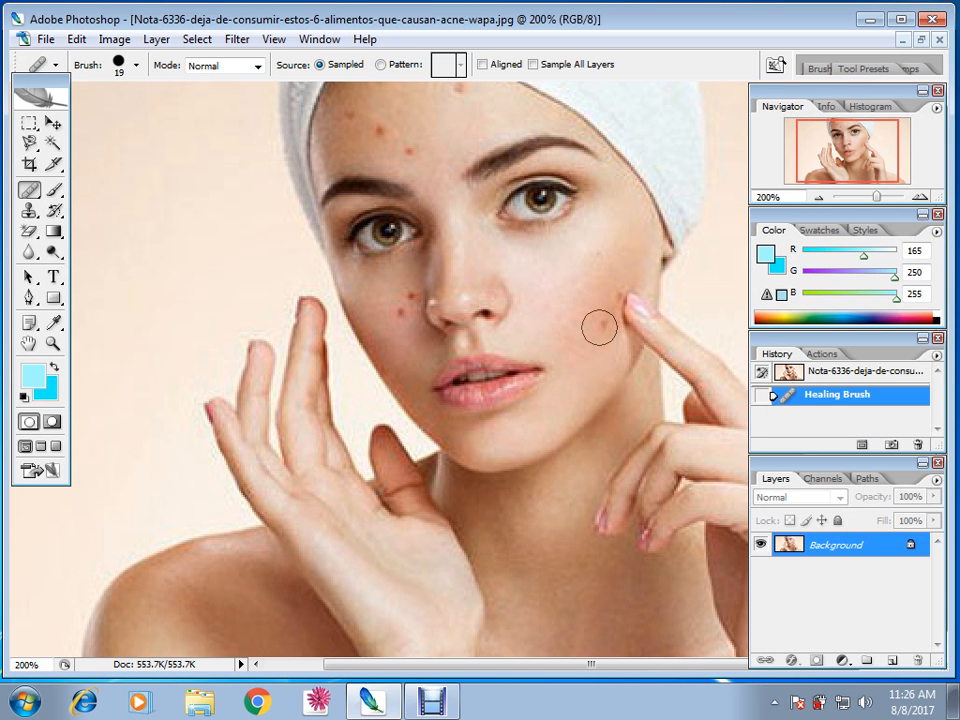
pyautogui.click(598, 327)
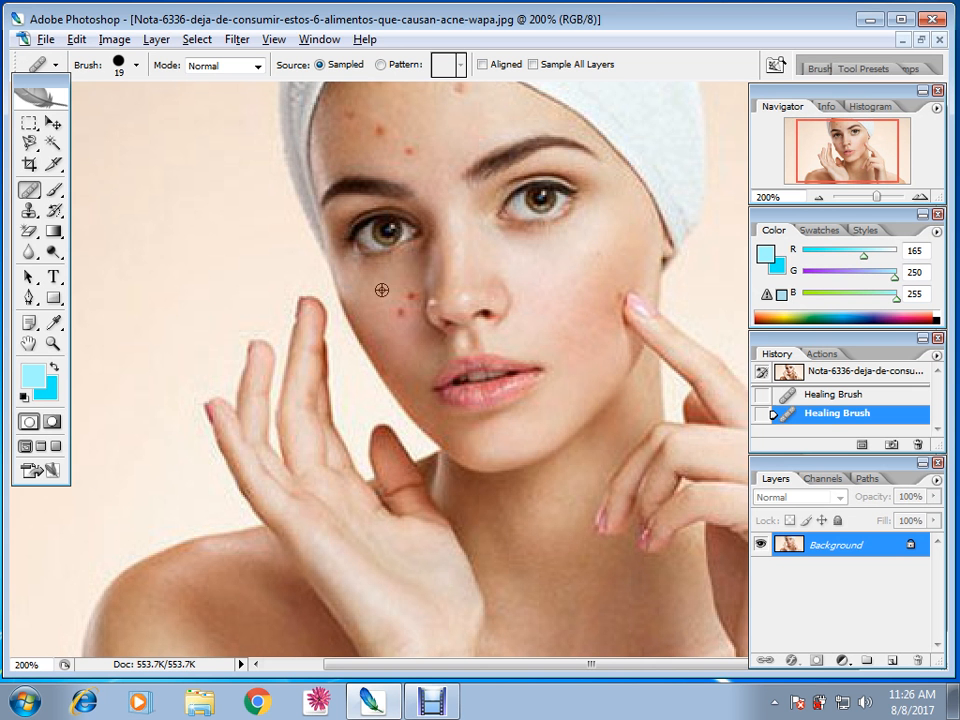
pyautogui.keyDown('alt'); pyautogui.click(382, 290); pyautogui.keyUp('alt')
pyautogui.click(386, 298)
pyautogui.click(403, 298)
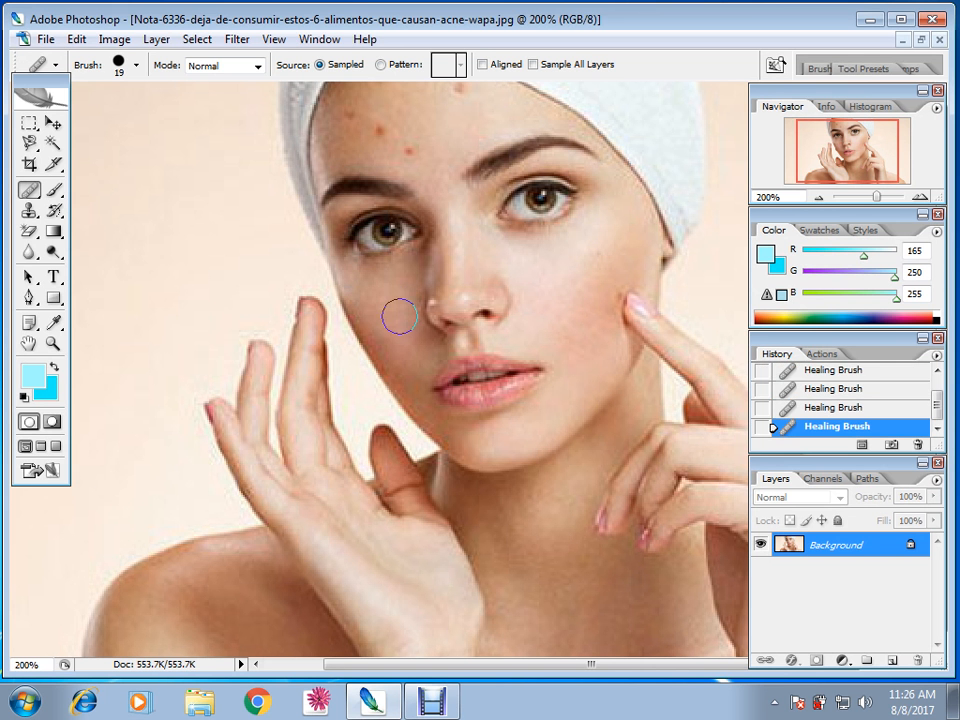
pyautogui.click(418, 147)
pyautogui.moveTo(380, 139); pyautogui.dragTo(370, 120)
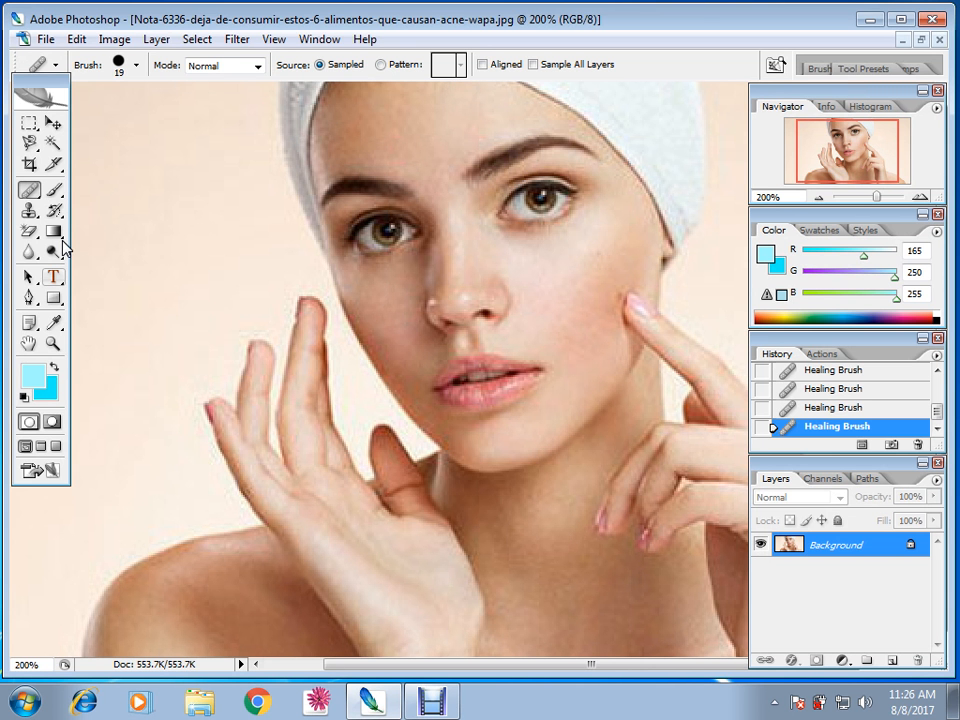
# Step: Switch to the Patch Tool and revert the photo to its original history snapshot
pyautogui.rightClick(33, 194)
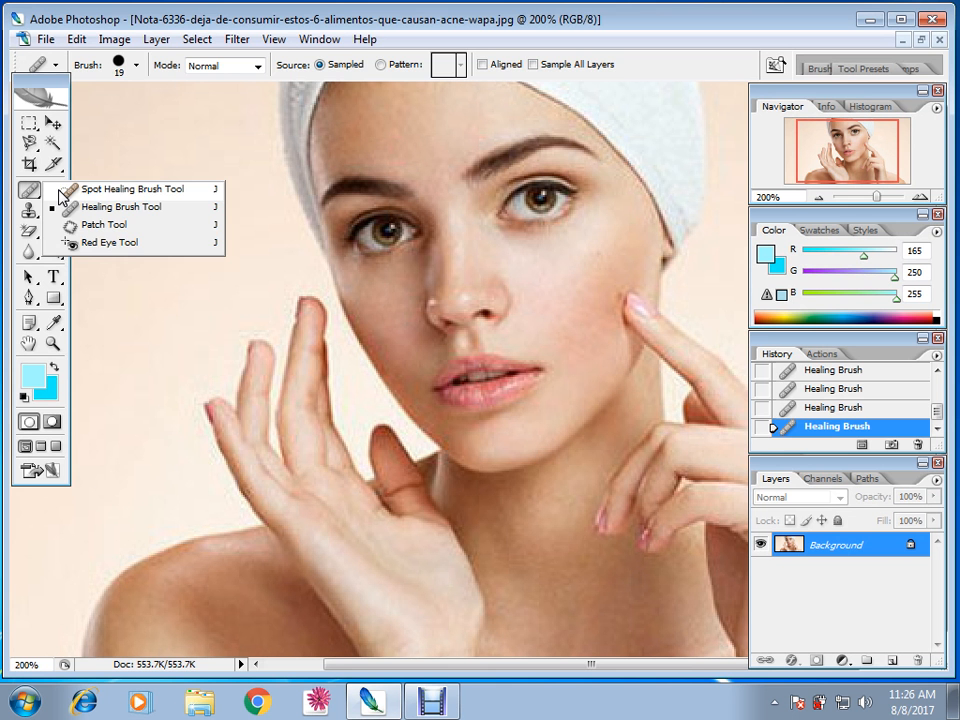
pyautogui.click(100, 225)
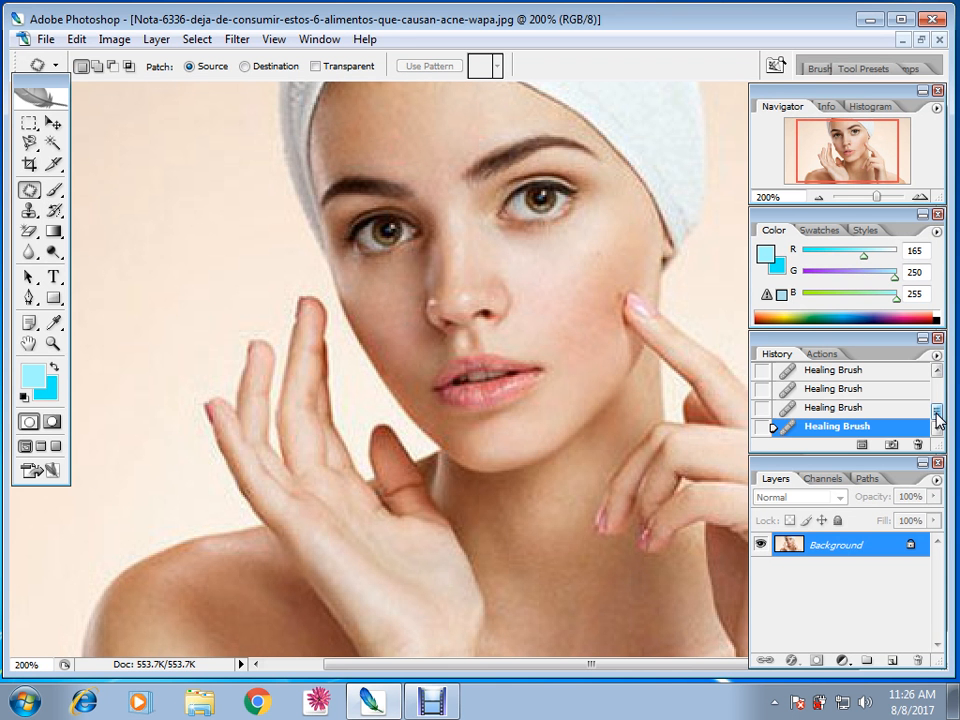
pyautogui.moveTo(938, 418); pyautogui.dragTo(938, 385)
pyautogui.click(812, 372)
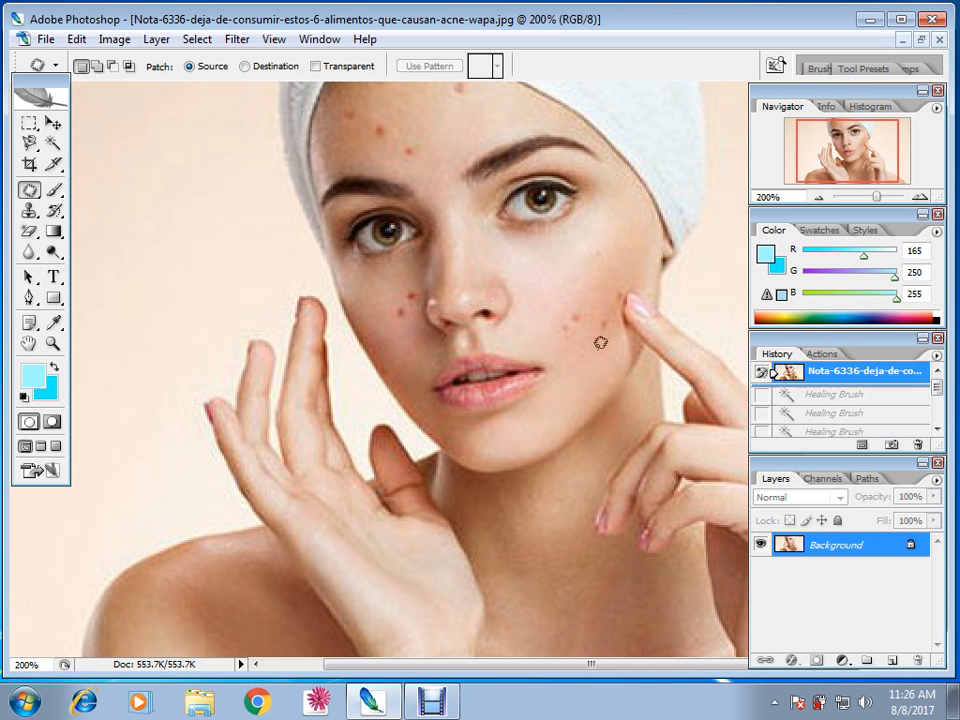
# Step: Patch the blemishes on the cheek near the pointing finger and the one above the eyebrow with clear skin
pyautogui.moveTo(563, 315)
pyautogui.mouseDown()
pyautogui.moveTo(609, 318)
pyautogui.moveTo(557, 316)
pyautogui.mouseUp()
pyautogui.moveTo(557, 316)
pyautogui.mouseDown()
pyautogui.moveTo(582, 289)
pyautogui.moveTo(590, 294)
pyautogui.mouseUp()
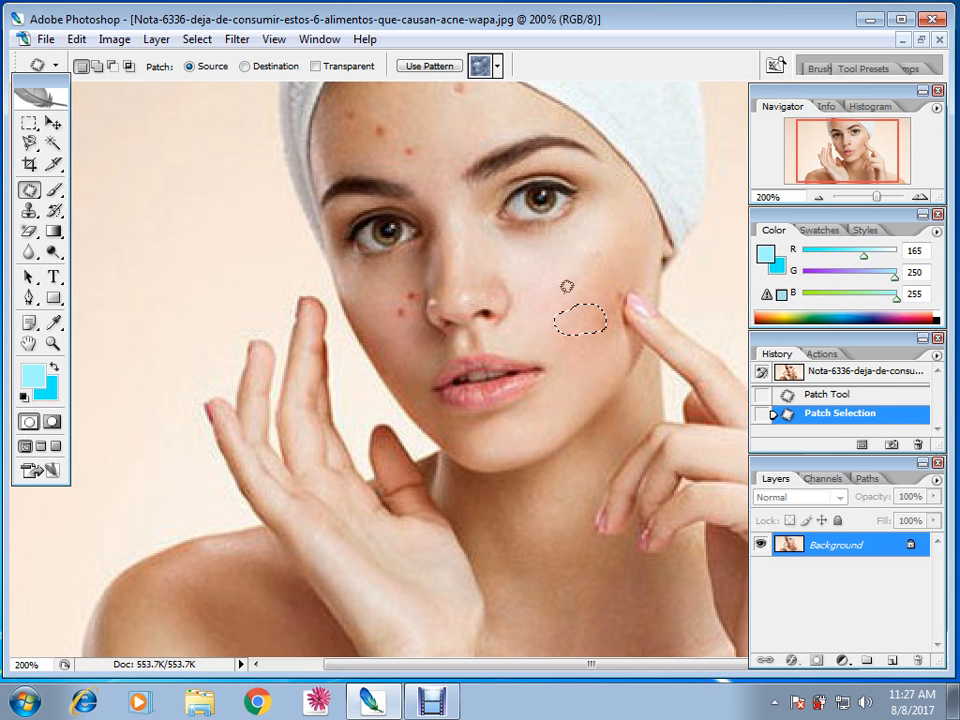
pyautogui.moveTo(421, 141)
pyautogui.mouseDown()
pyautogui.moveTo(405, 139)
pyautogui.moveTo(427, 137)
pyautogui.moveTo(412, 148)
pyautogui.moveTo(447, 143)
pyautogui.moveTo(442, 130)
pyautogui.moveTo(387, 140)
pyautogui.mouseUp()
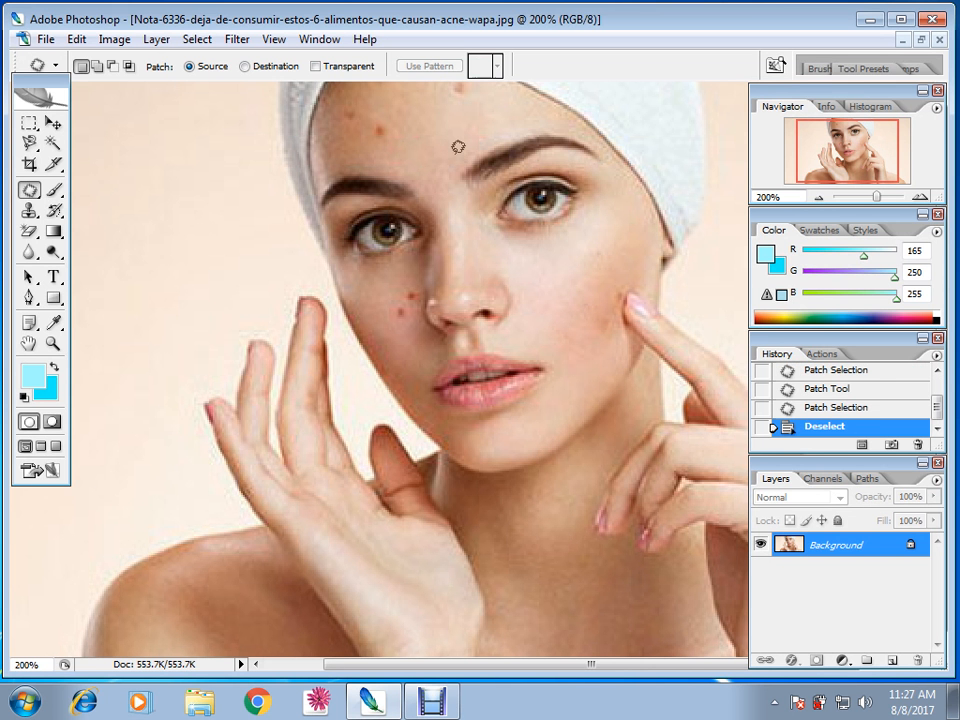
# Step: Correct the red pupil in RedEye-baby-before.jpg with the Red Eye Tool at 50% pupil size and 50% darken amount
pyautogui.rightClick(30, 191)
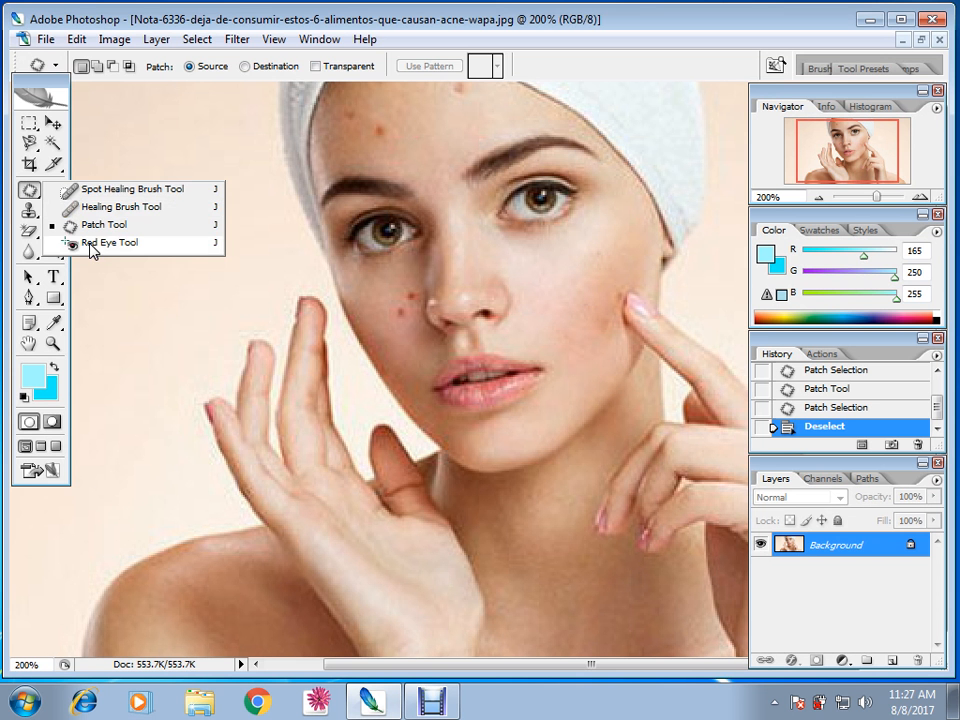
pyautogui.click(92, 243)
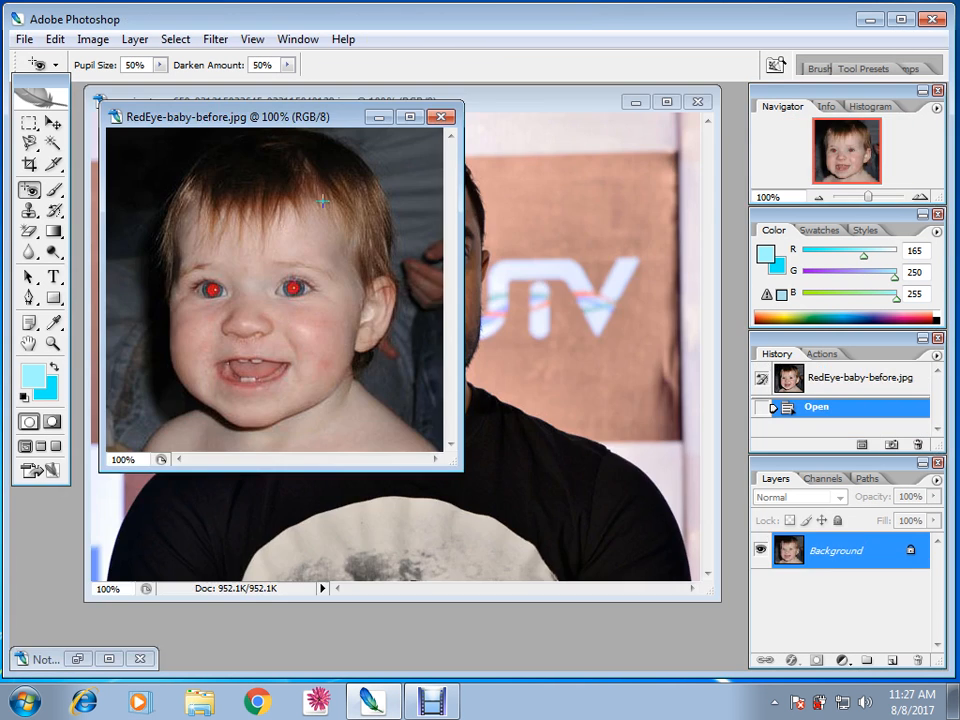
pyautogui.click(410, 118)
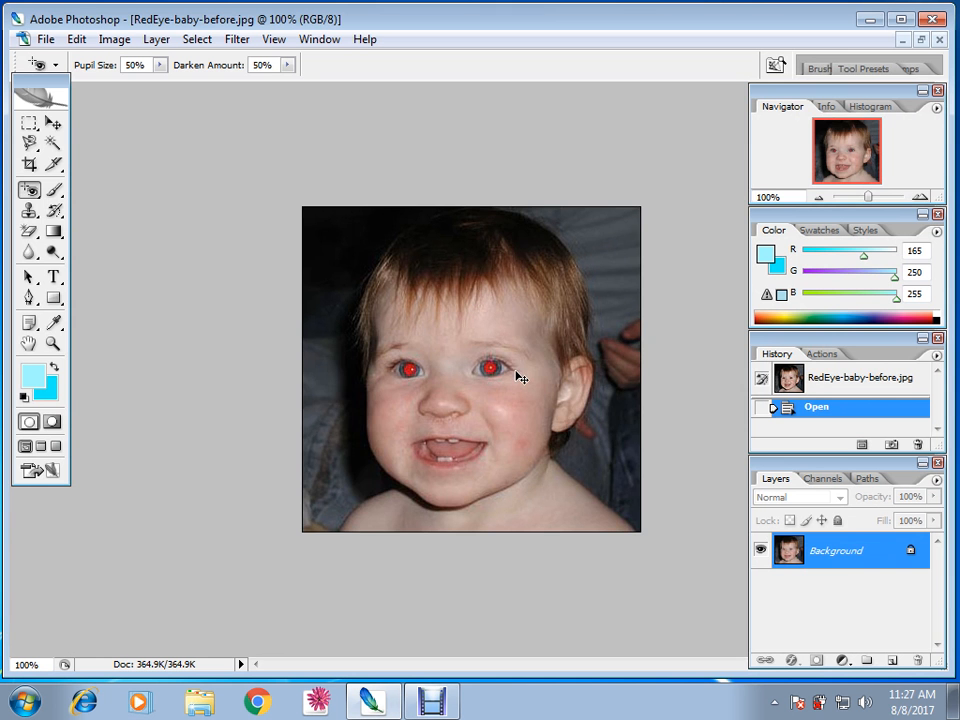
pyautogui.hotkey('ctrl', '+')
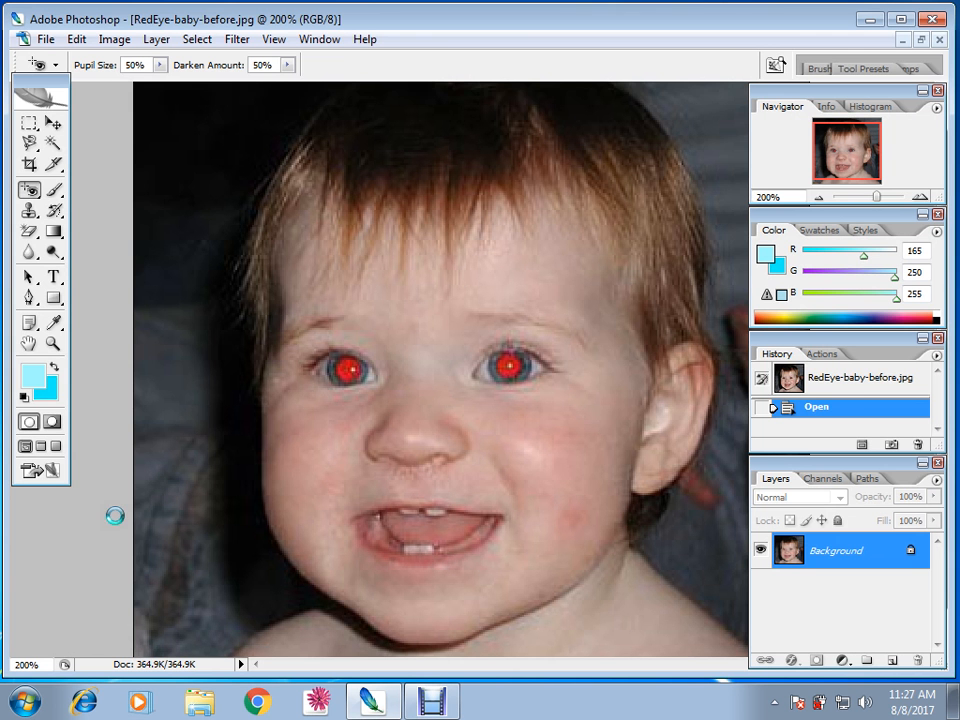
pyautogui.click(510, 368)
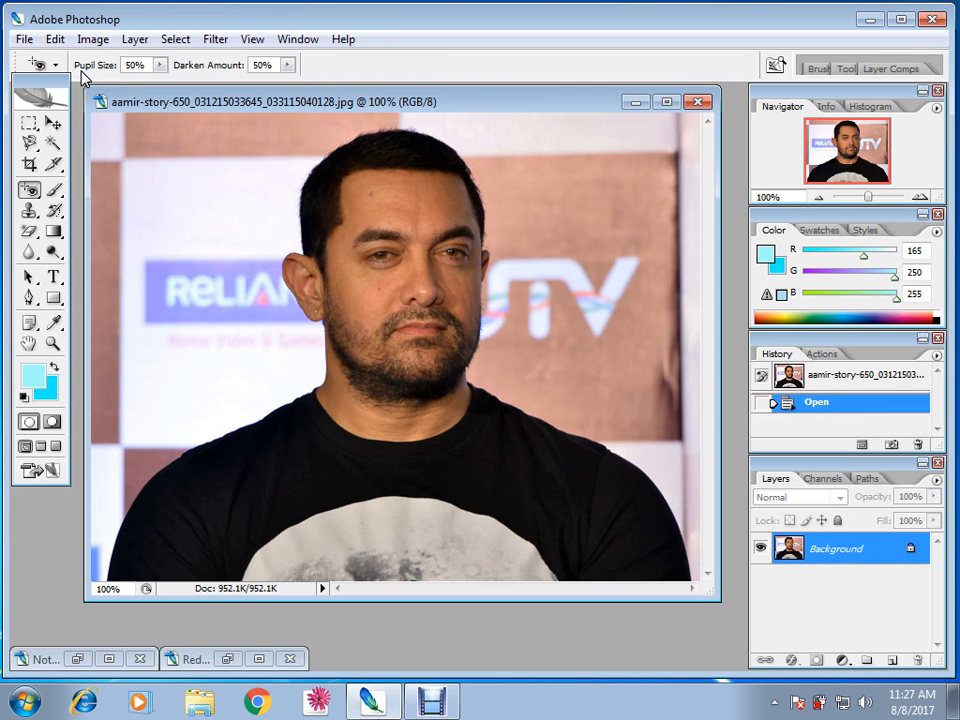
# Step: Create a new 640 x 480 pixel RGB document with a white background at 72 pixels/inch
pyautogui.click(24, 39)
pyautogui.click(45, 62)
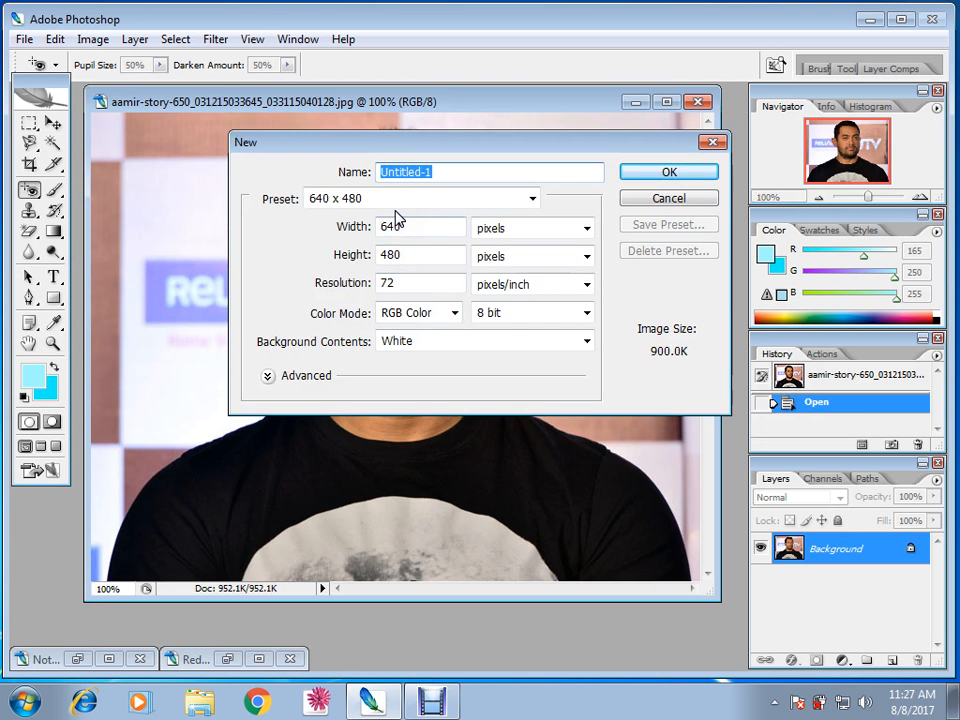
pyautogui.click(643, 179)
pyautogui.moveTo(324, 124); pyautogui.dragTo(324, 118)
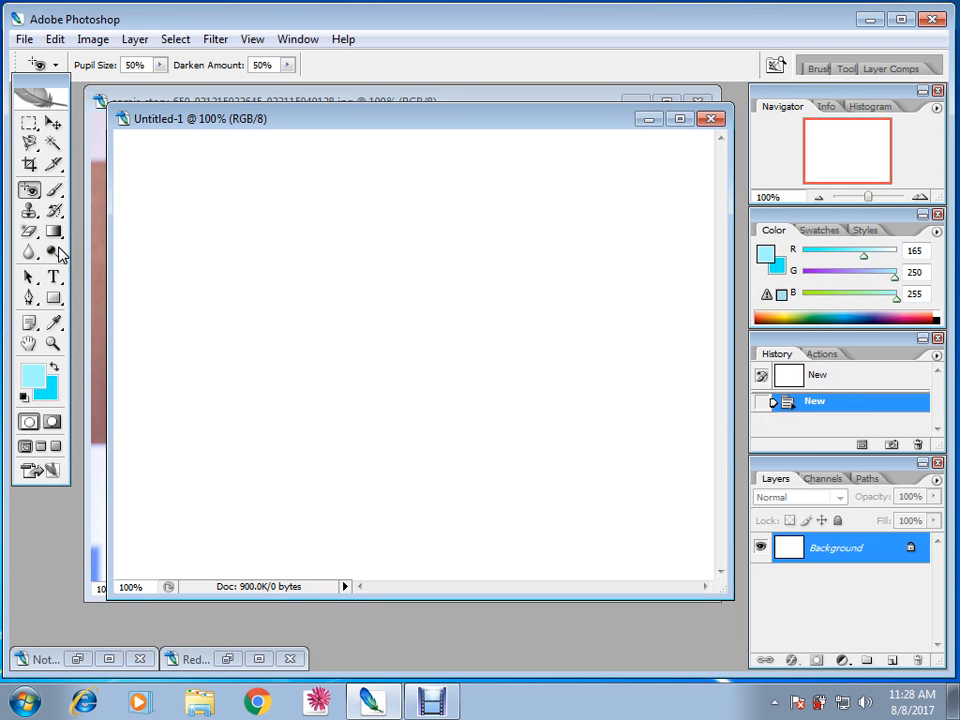
# Step: Fill the new canvas with the light blue foreground color using the Paint Bucket Tool
pyautogui.moveTo(54, 231); pyautogui.dragTo(100, 249)
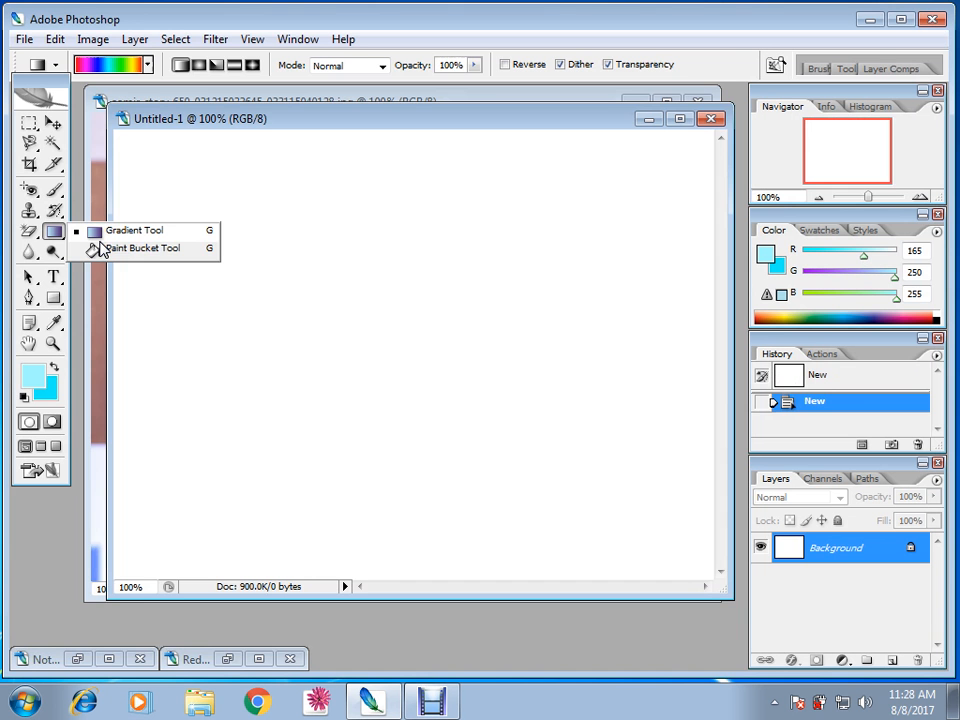
pyautogui.click(149, 255)
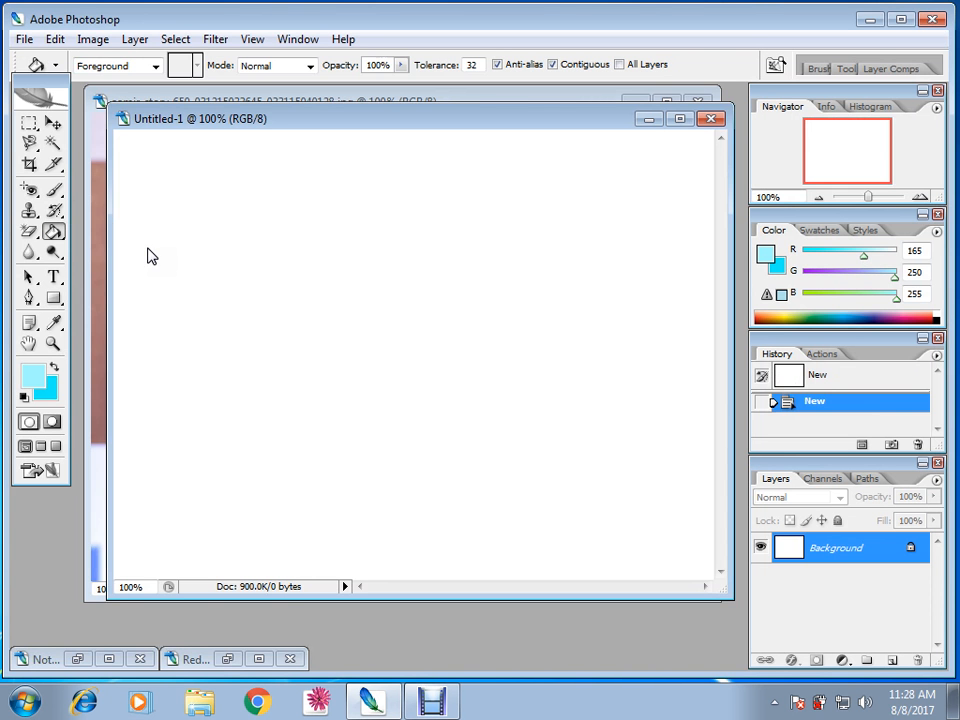
pyautogui.click(147, 256)
# Step: Set the foreground color to black and fill the whole canvas with it
pyautogui.click(35, 385)
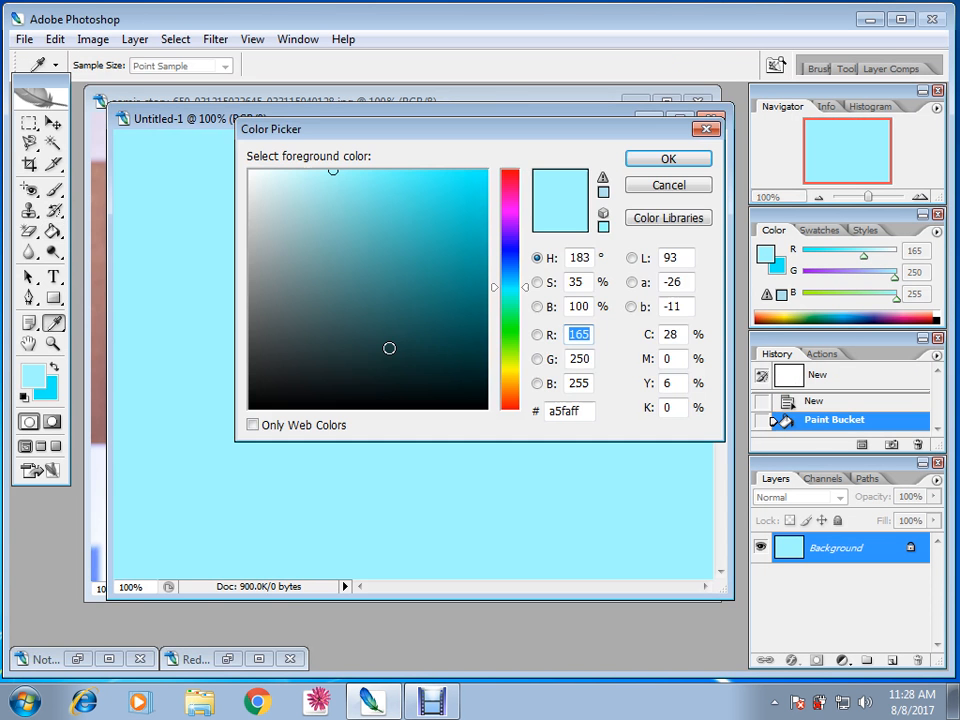
pyautogui.moveTo(389, 348); pyautogui.dragTo(492, 412)
pyautogui.click(668, 159)
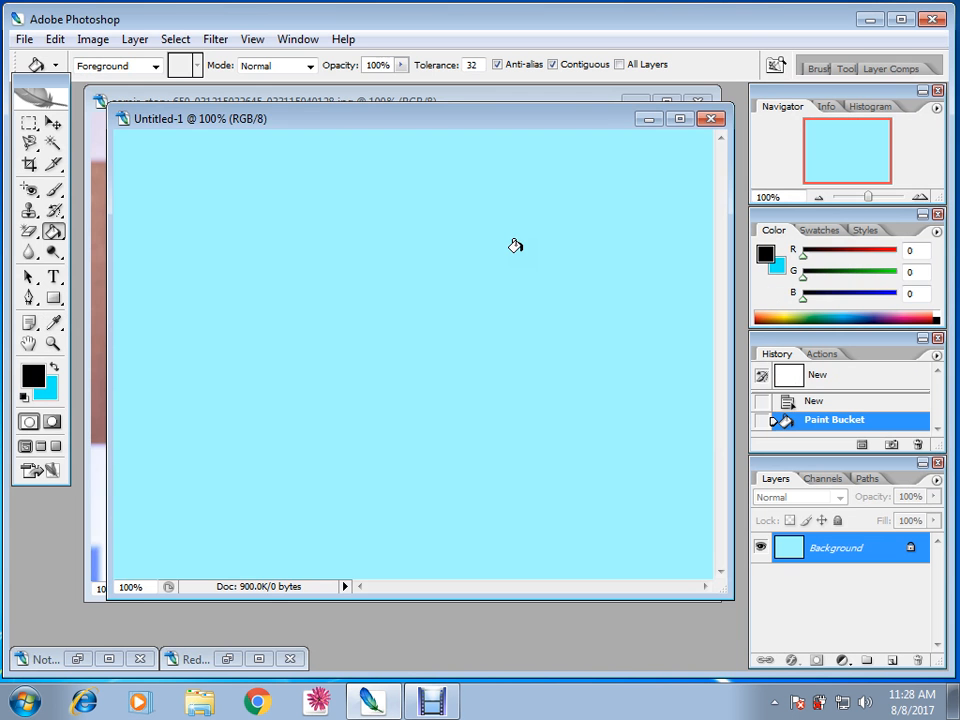
pyautogui.click(369, 303)
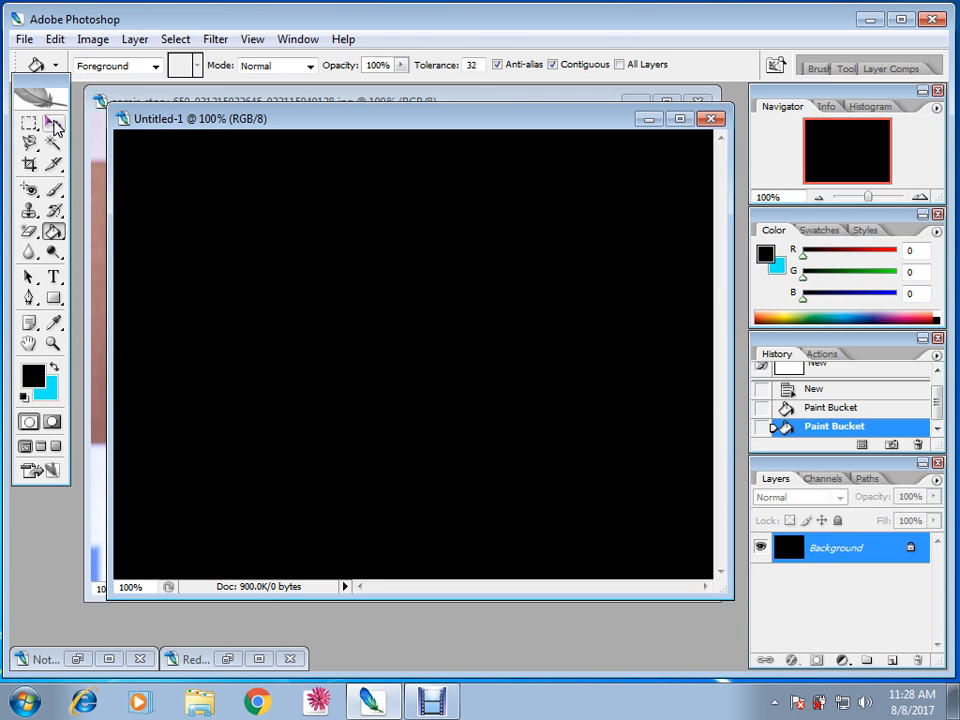
# Step: Activate the Brush Tool and choose the 112 px grass blade brush preset
pyautogui.click(55, 193)
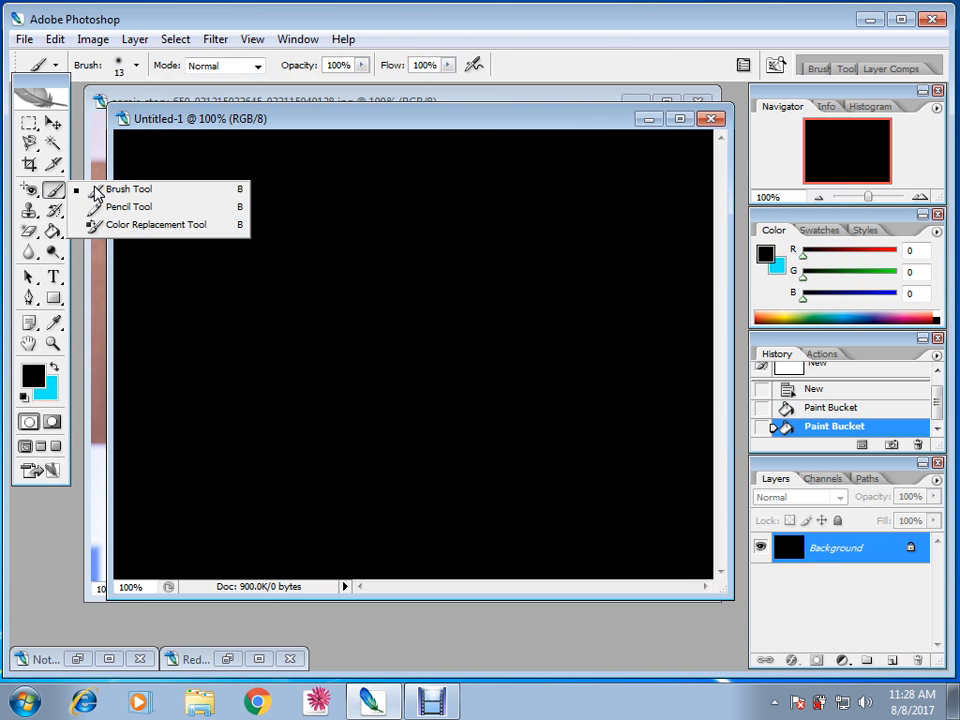
pyautogui.click(96, 190)
pyautogui.rightClick(388, 250)
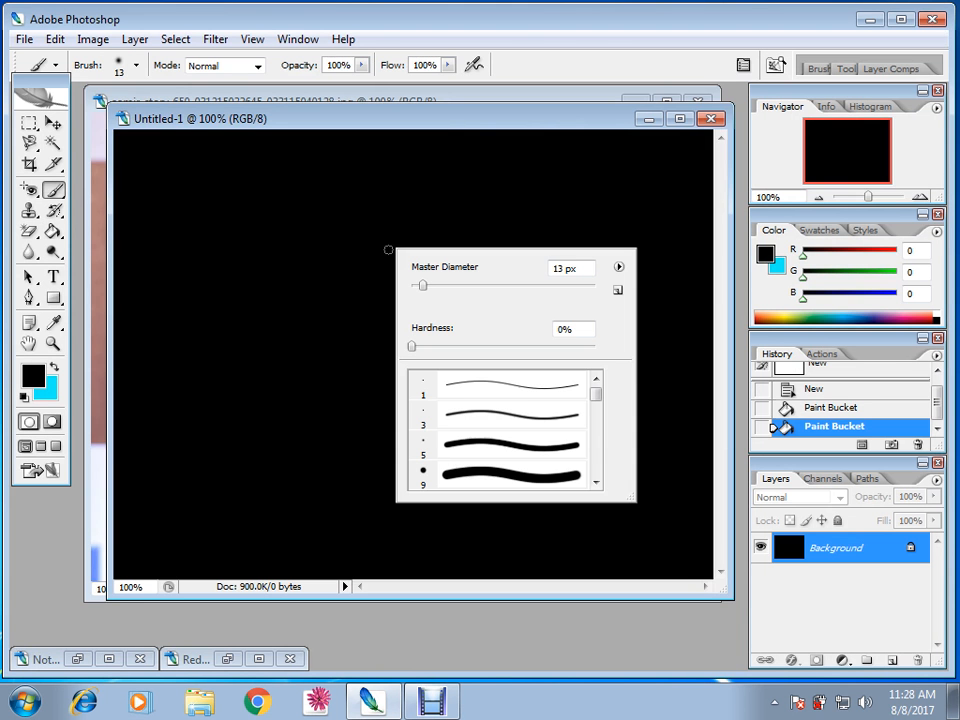
pyautogui.click(596, 482)
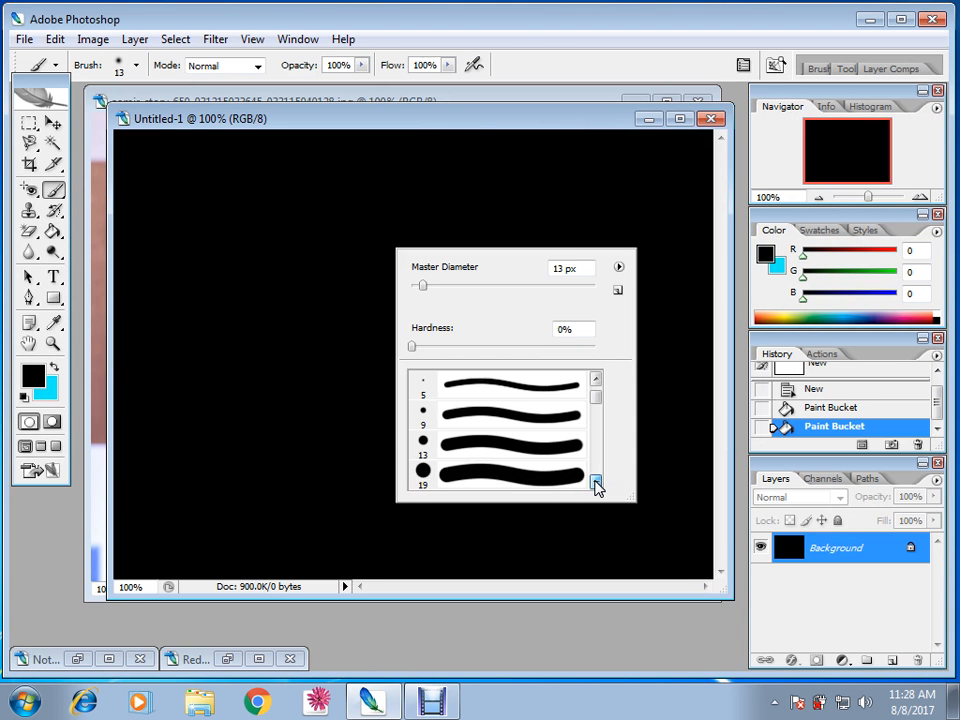
pyautogui.click(596, 482)
pyautogui.moveTo(596, 451)
pyautogui.mouseDown()
pyautogui.moveTo(601, 440)
pyautogui.moveTo(600, 449)
pyautogui.mouseUp()
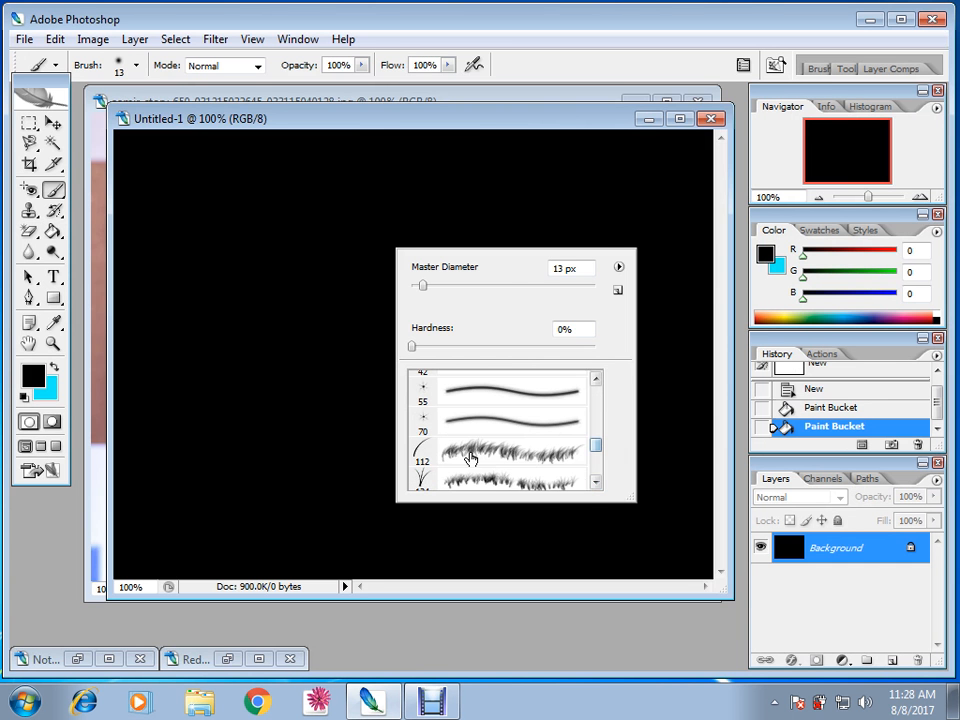
pyautogui.click(471, 458)
# Step: Set the foreground color to a medium green with RGB values 18, 158, 4
pyautogui.click(35, 372)
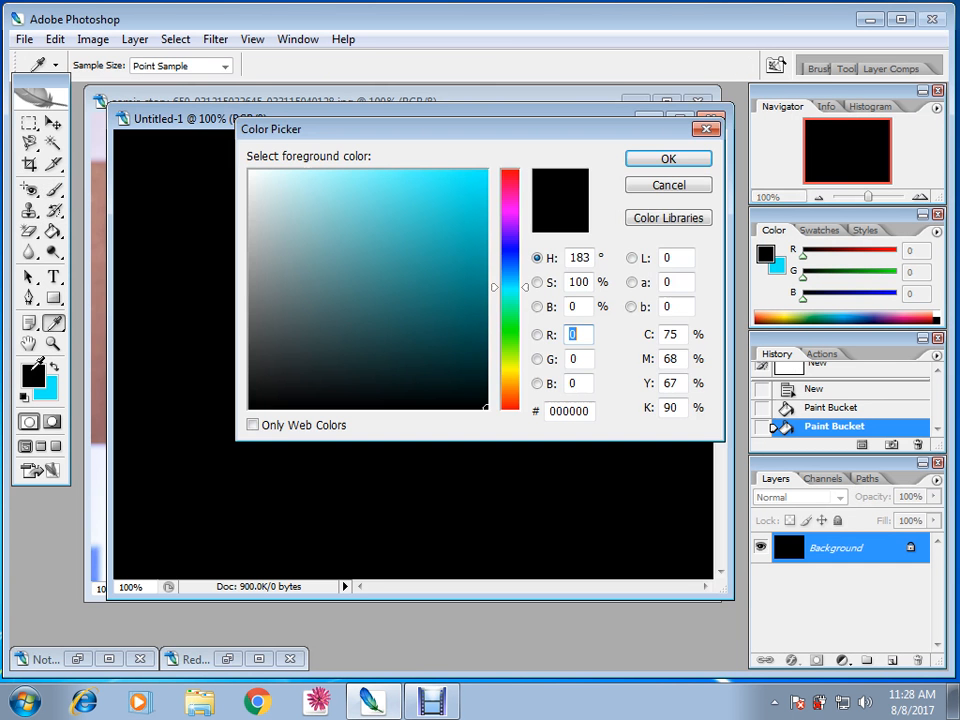
pyautogui.click(515, 334)
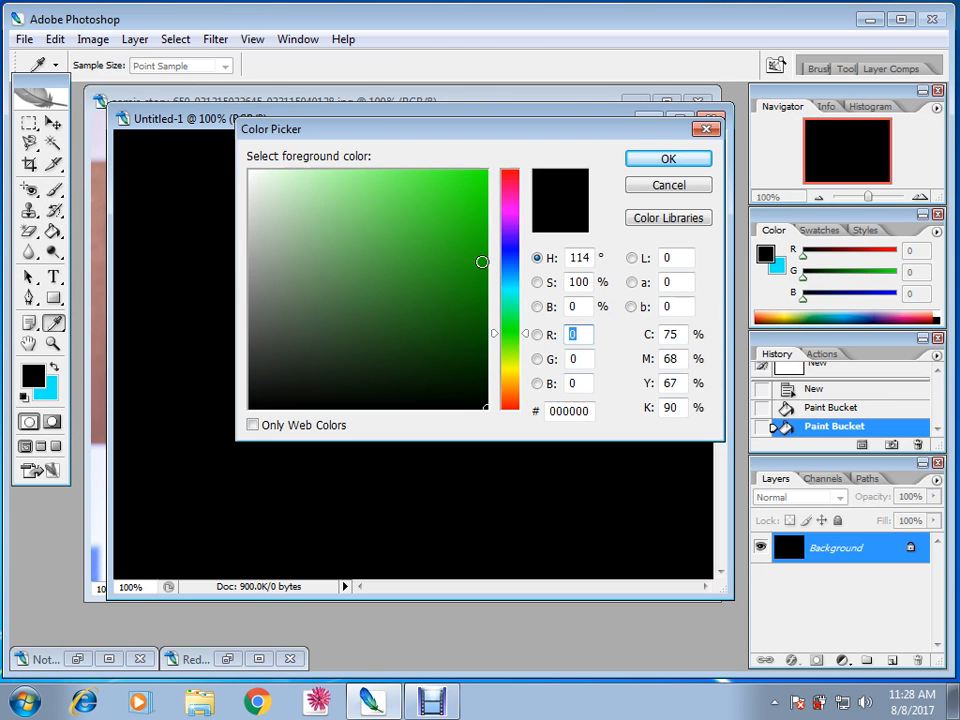
pyautogui.click(482, 261)
pyautogui.click(662, 158)
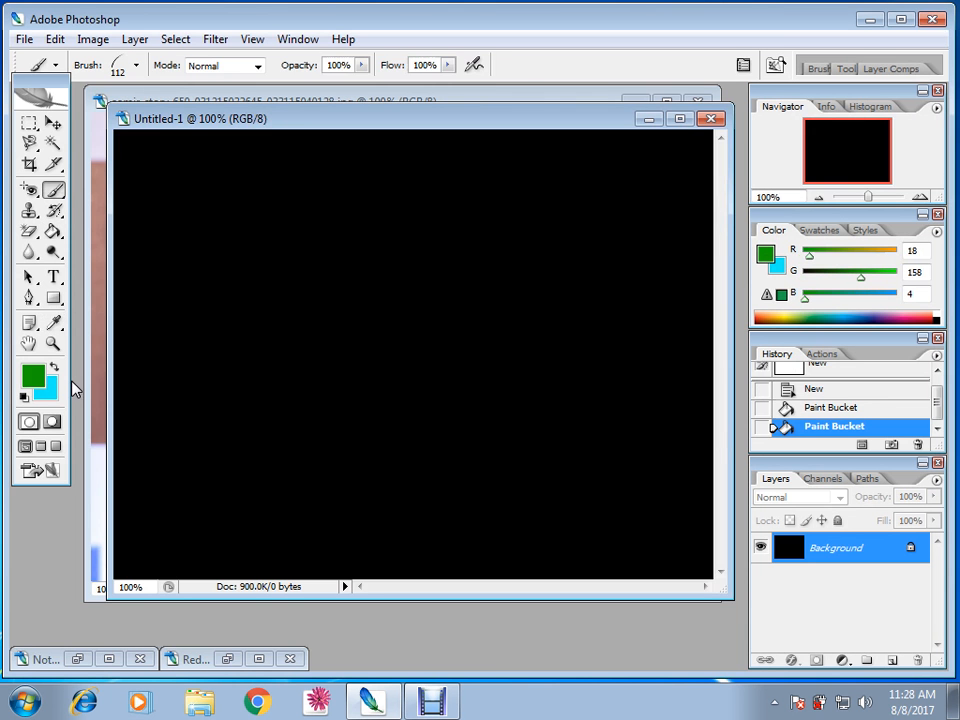
# Step: Set the background color to a darker green than the foreground
pyautogui.click(48, 386)
pyautogui.click(511, 351)
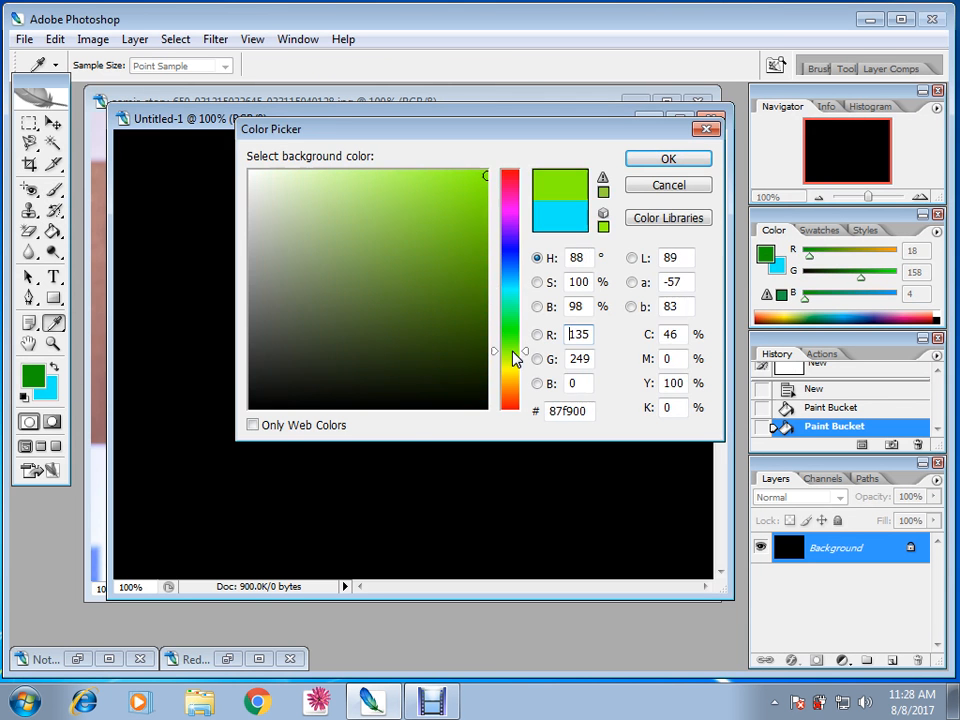
pyautogui.moveTo(512, 351); pyautogui.dragTo(512, 338)
pyautogui.click(668, 159)
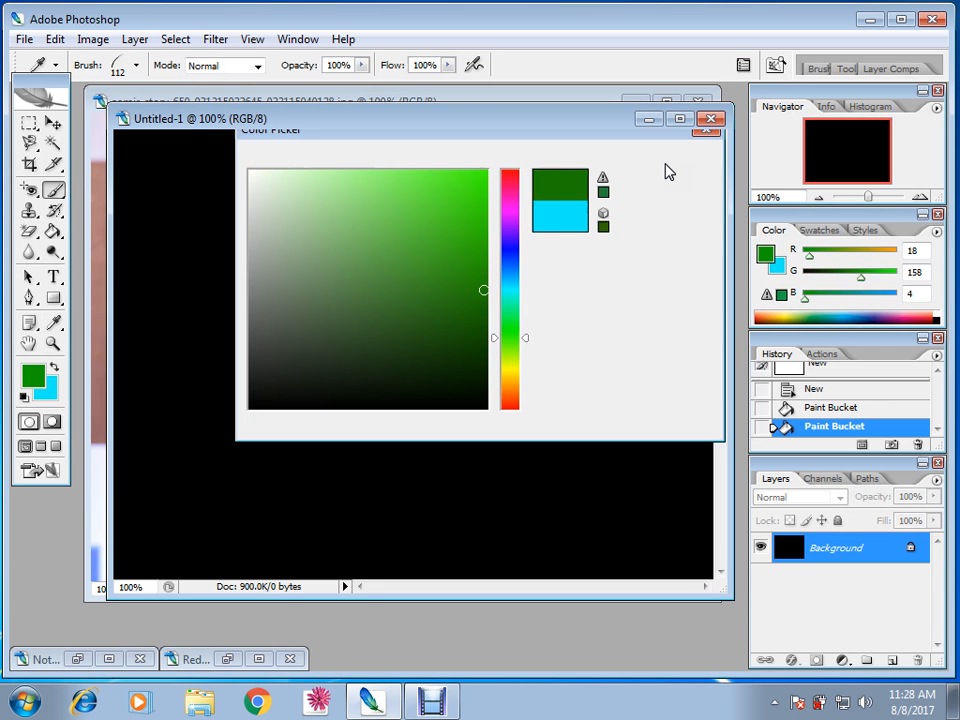
# Step: Paint dense green grass across the full width of the lower part of the black canvas
pyautogui.moveTo(165, 506)
pyautogui.mouseDown()
pyautogui.moveTo(584, 528)
pyautogui.moveTo(150, 550)
pyautogui.mouseUp()
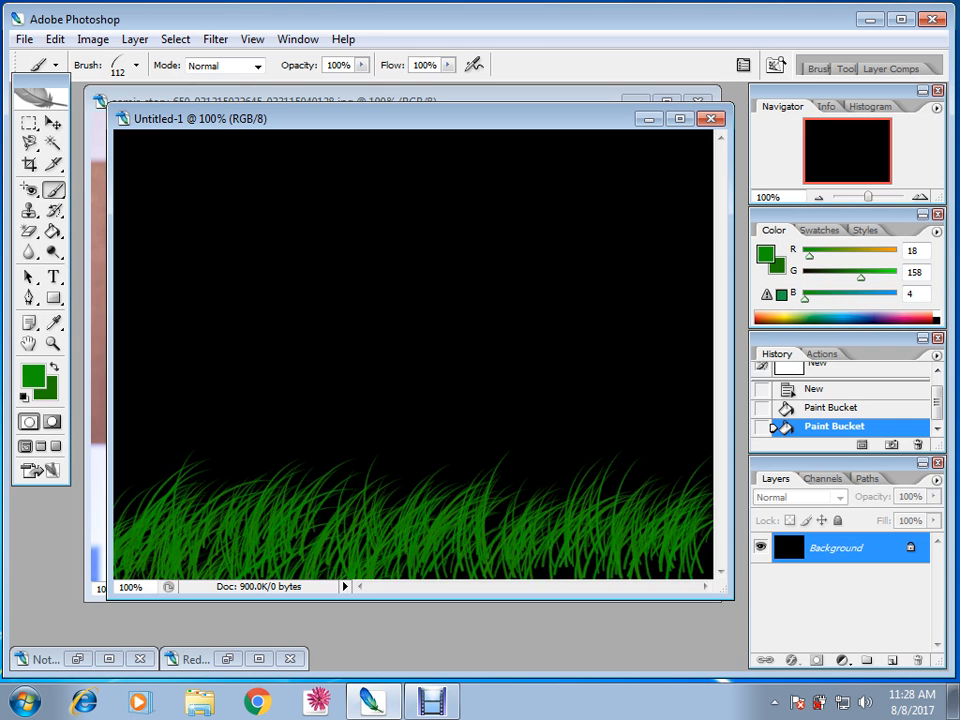
pyautogui.moveTo(754, 565); pyautogui.dragTo(556, 598)
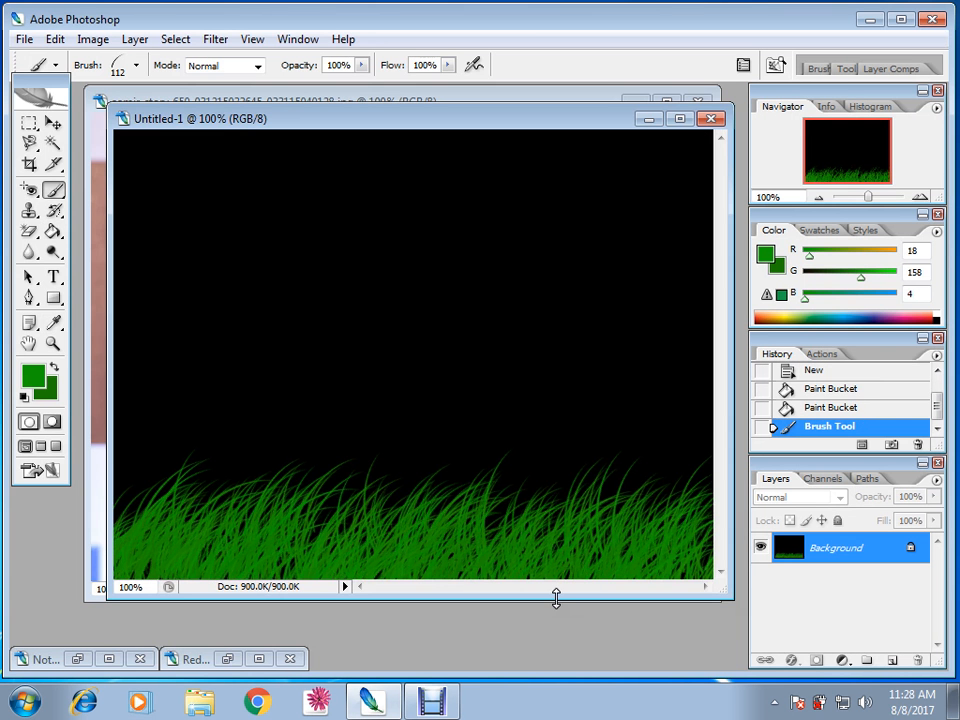
pyautogui.moveTo(120, 480); pyautogui.dragTo(690, 475)
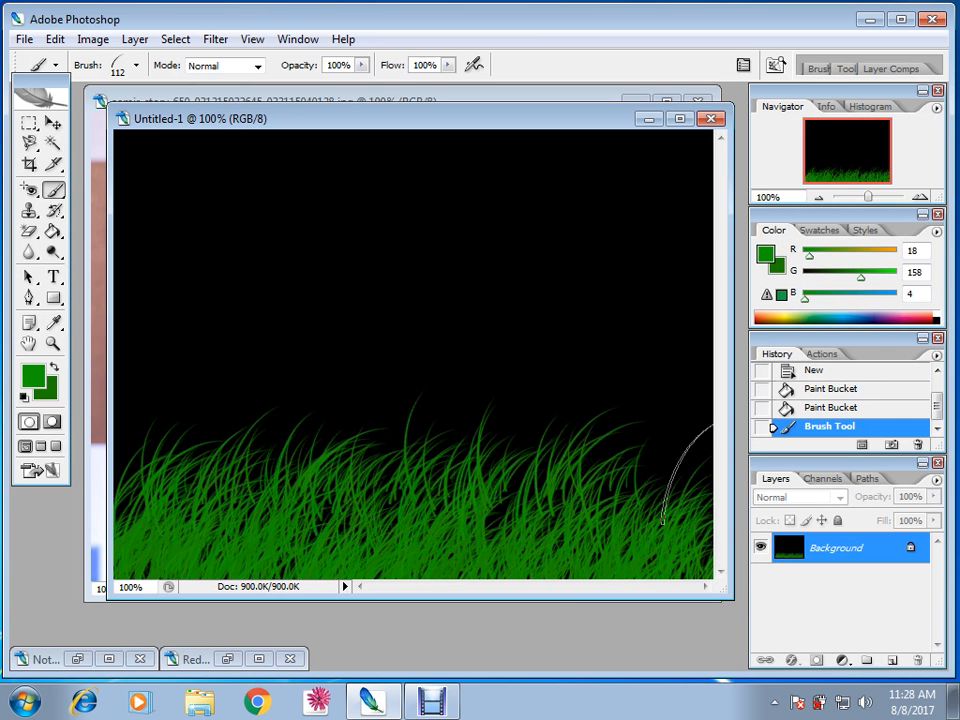
pyautogui.moveTo(125, 530); pyautogui.dragTo(559, 550)
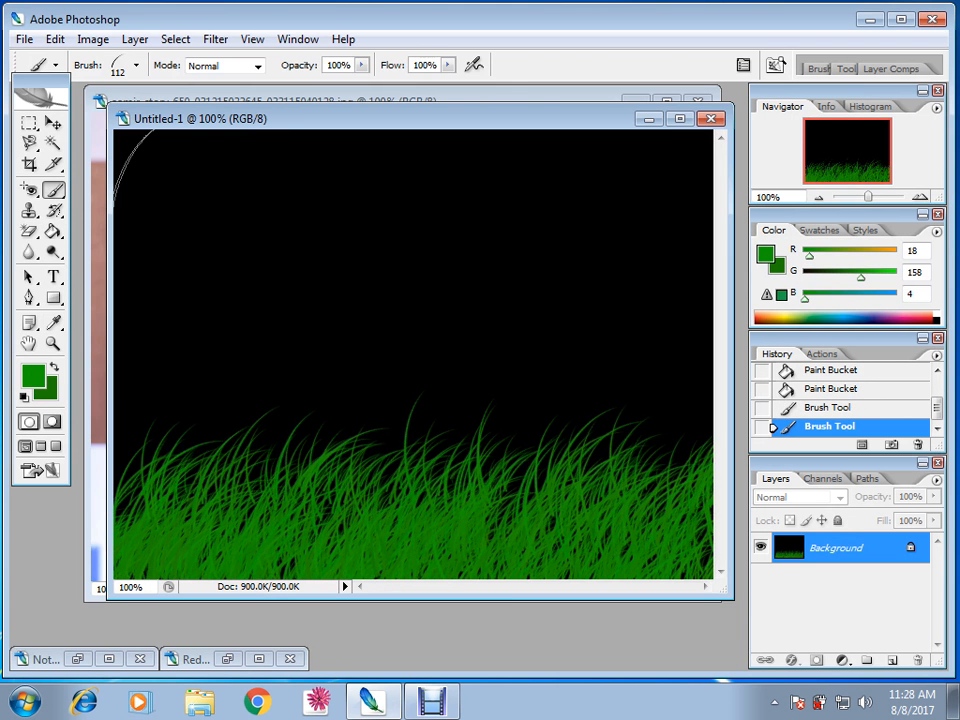
# Step: Replace the current brush presets with the Square Brushes library for the Brush Tool
pyautogui.click(54, 123)
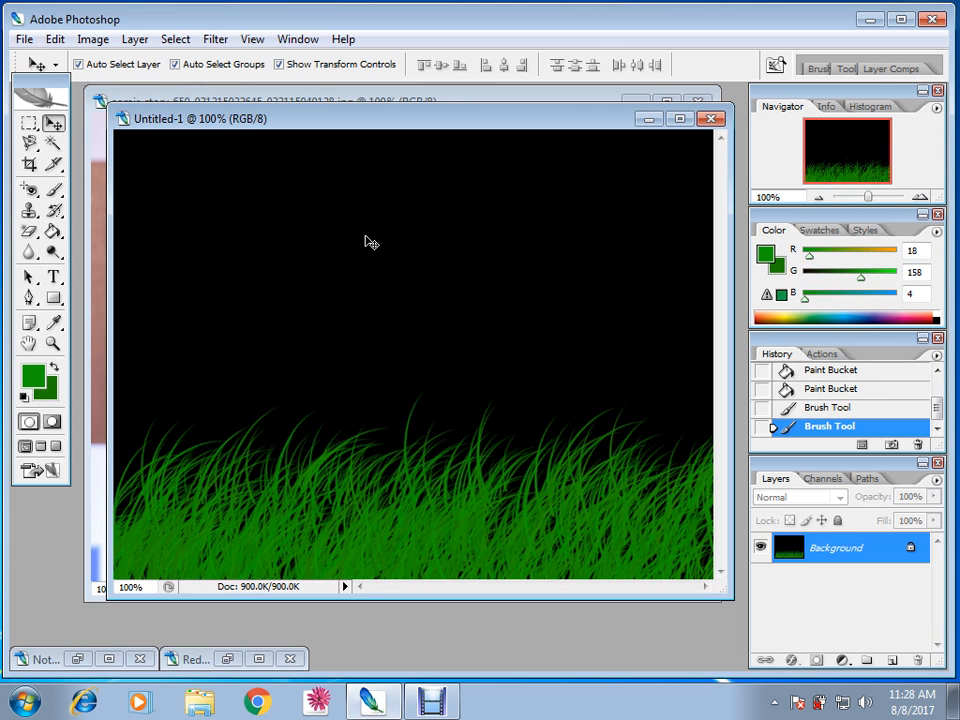
pyautogui.click(54, 189)
pyautogui.rightClick(345, 220)
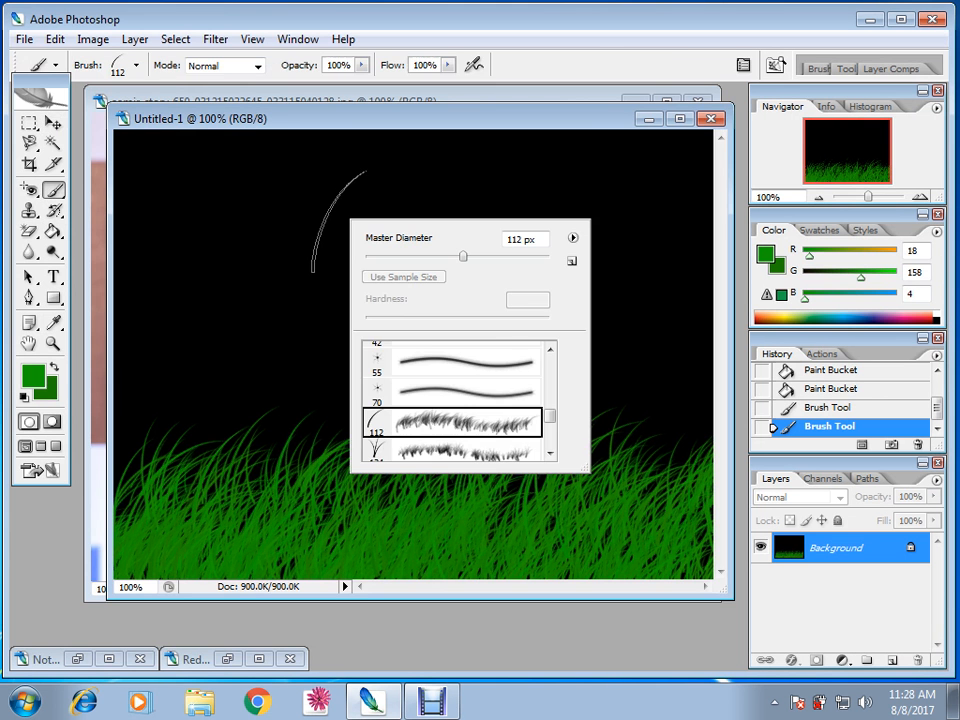
pyautogui.click(573, 239)
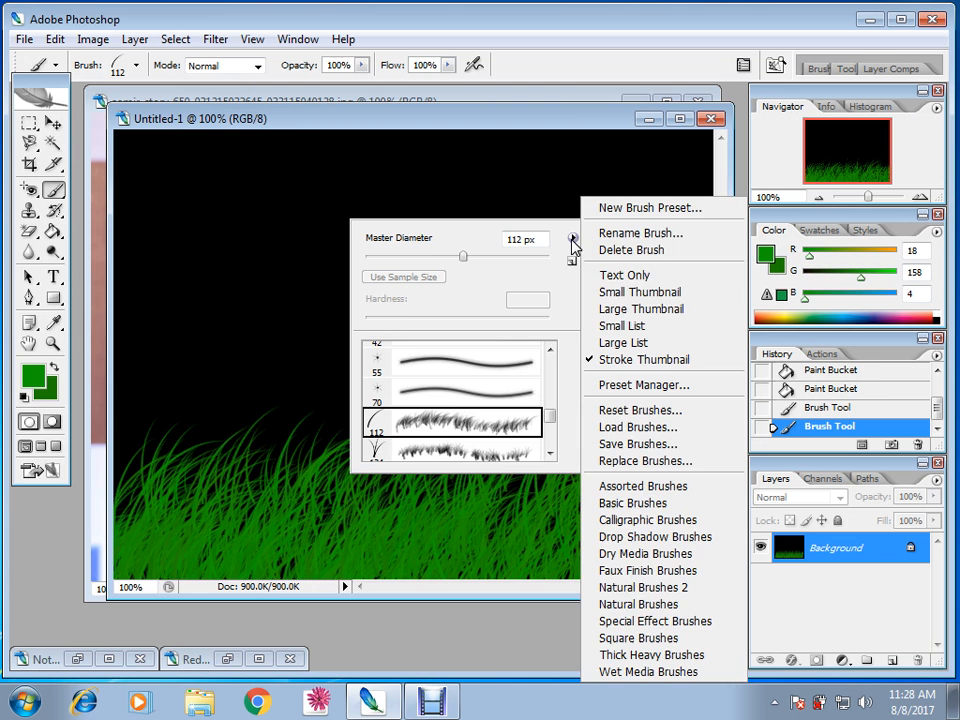
pyautogui.click(650, 638)
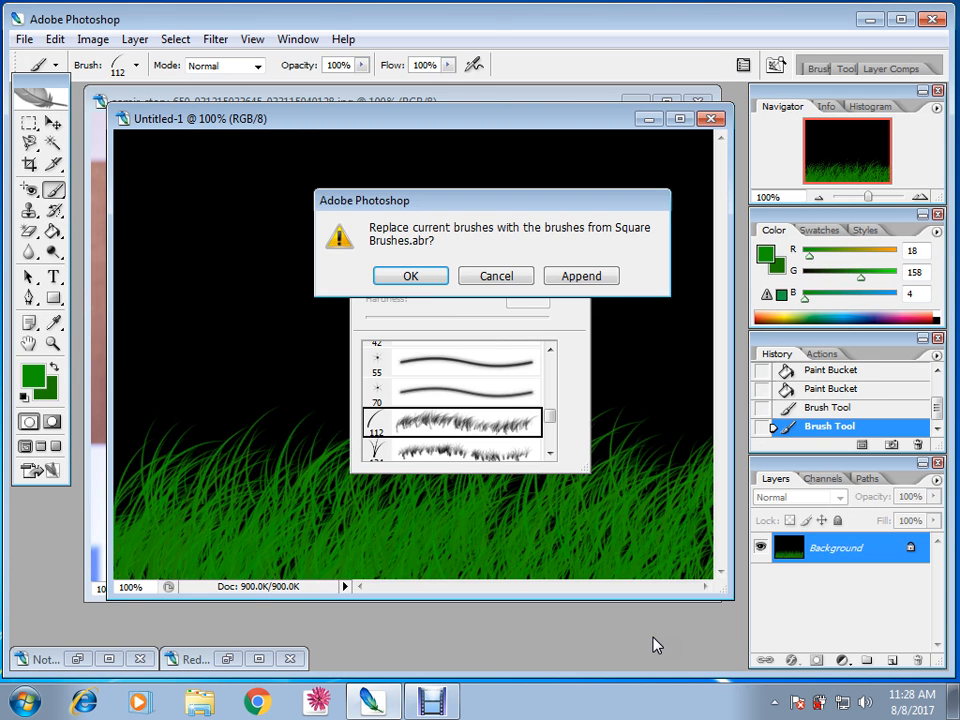
pyautogui.click(410, 276)
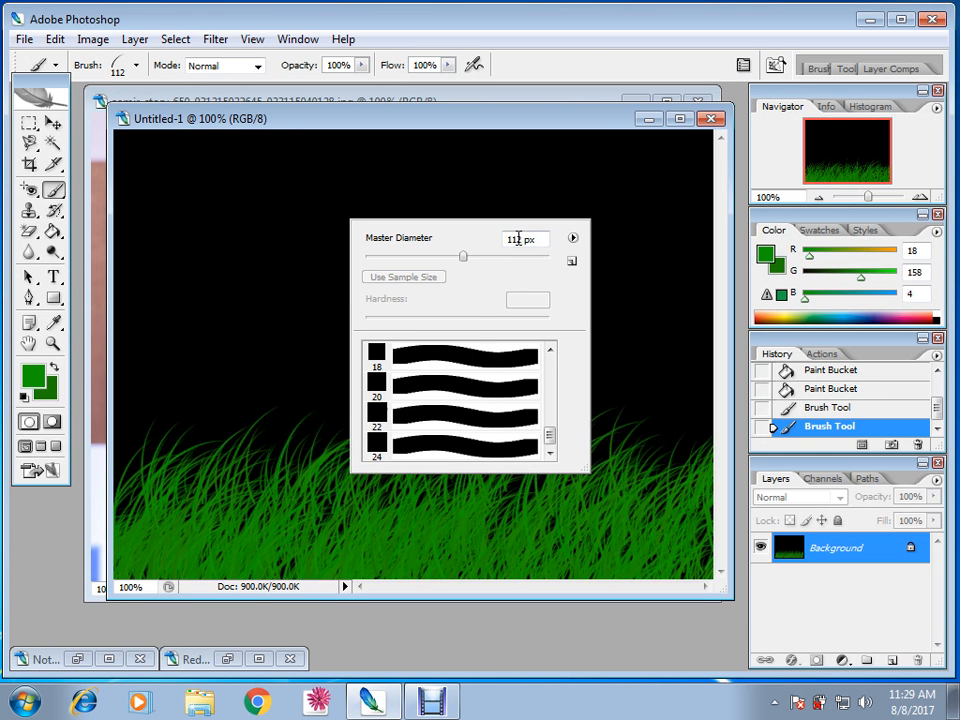
# Step: Replace the loaded brush presets with the Calligraphic Brushes library
pyautogui.click(573, 240)
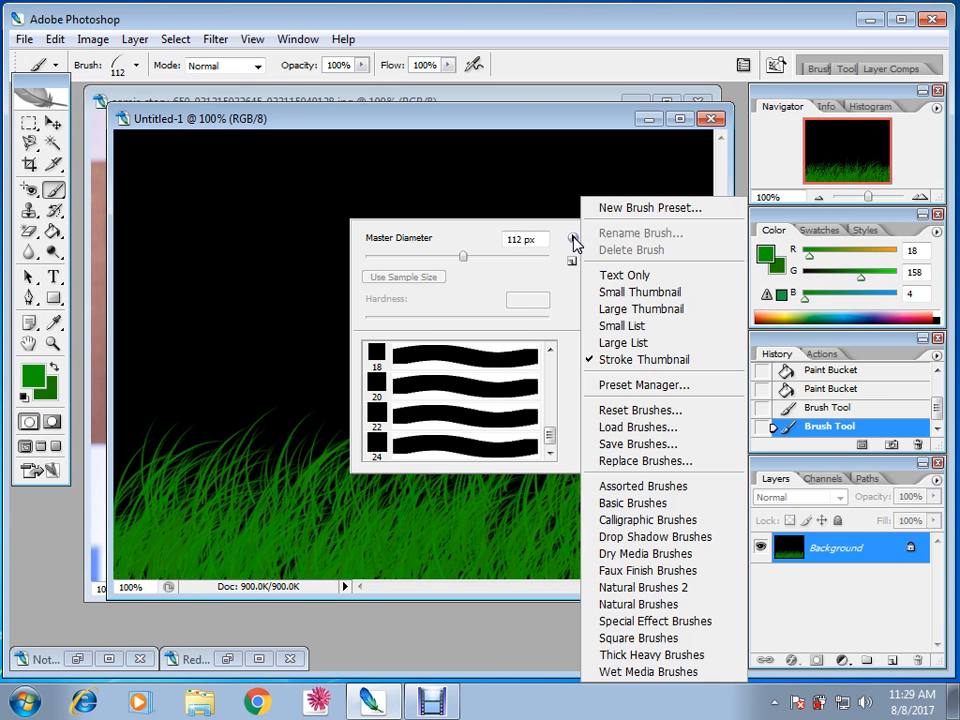
pyautogui.click(677, 528)
pyautogui.click(408, 275)
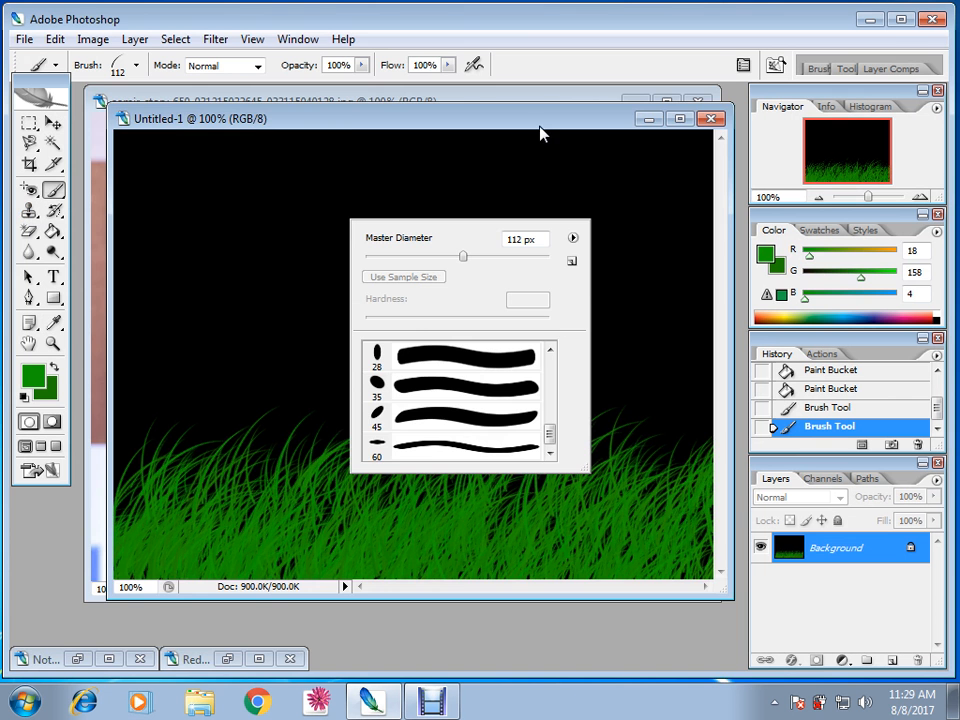
# Step: Move the Untitled-1 document down out of the way and maximize the portrait photo's window
pyautogui.moveTo(540, 133); pyautogui.dragTo(588, 553)
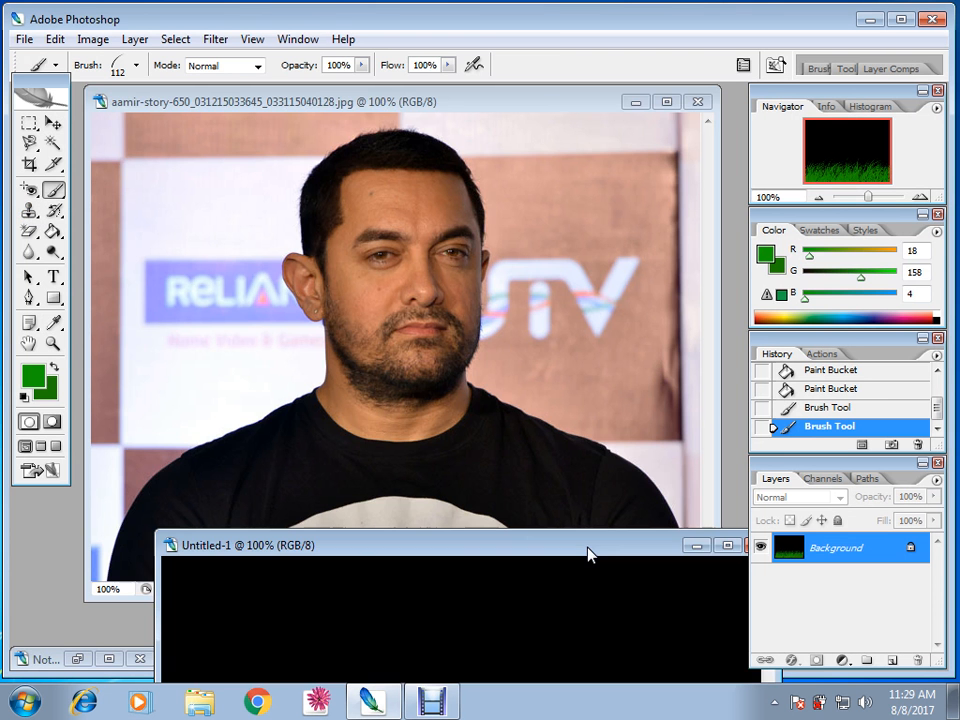
pyautogui.click(668, 102)
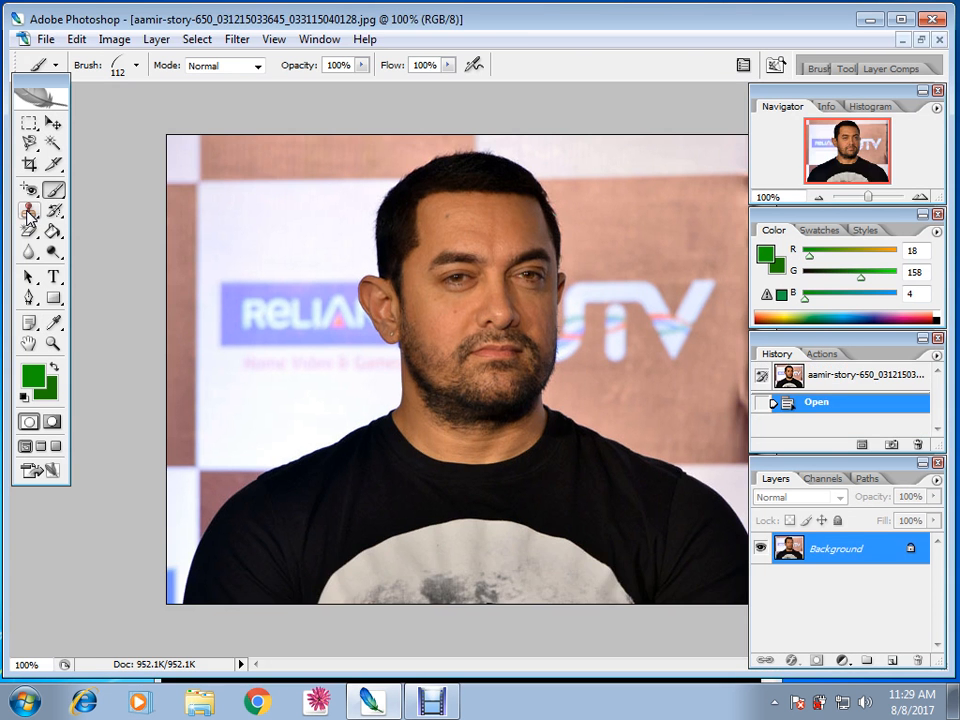
# Step: Reset the brush presets to the default set and choose the hard round 5 px brush
pyautogui.rightClick(530, 300)
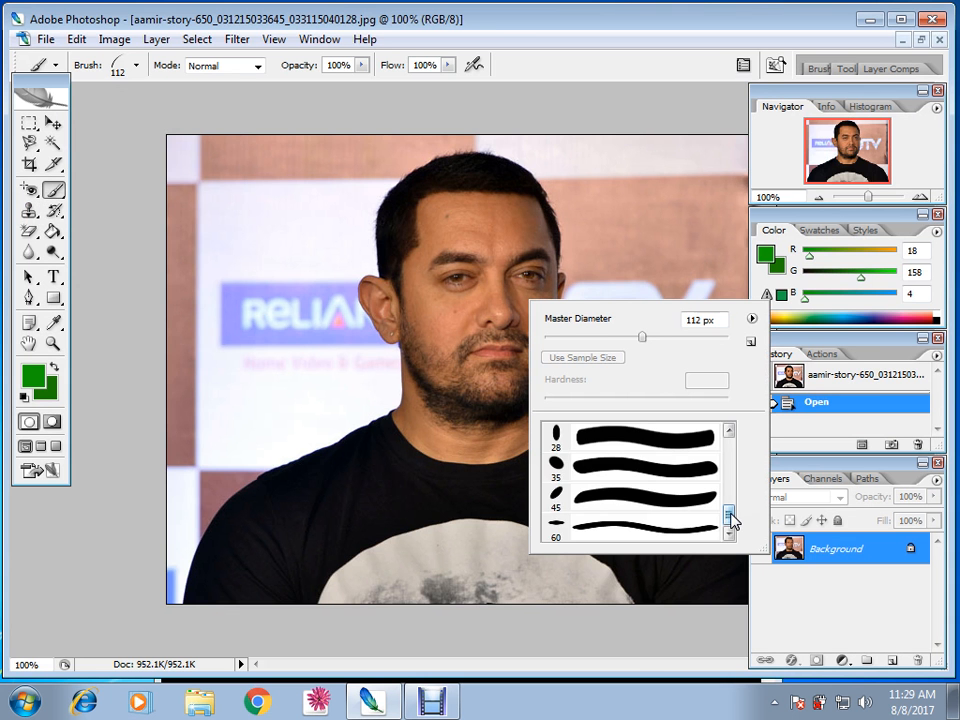
pyautogui.moveTo(731, 518); pyautogui.dragTo(703, 435)
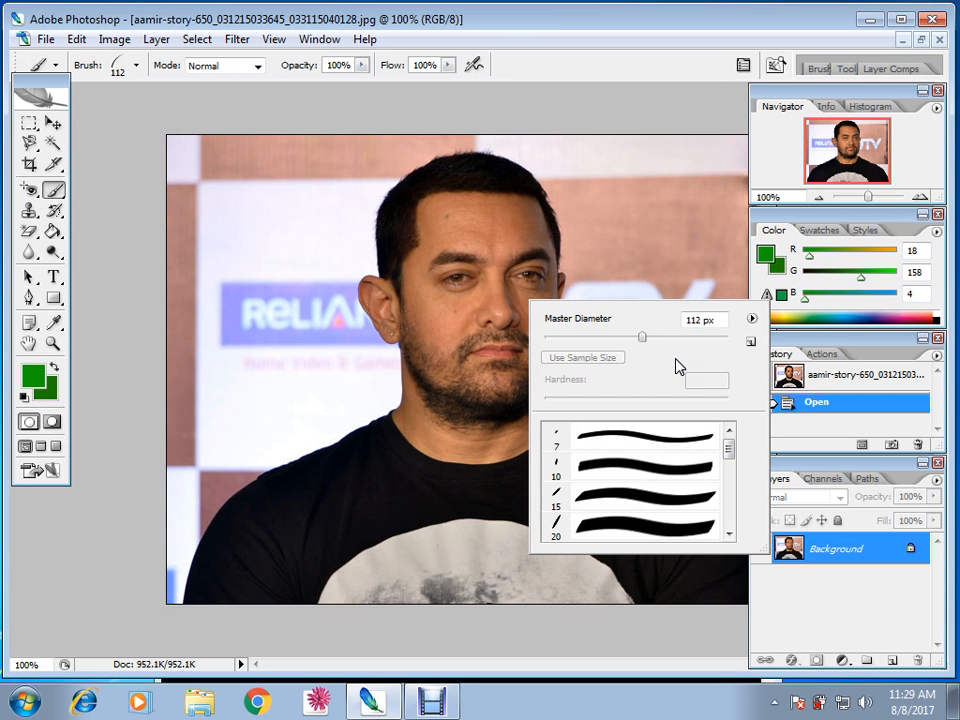
pyautogui.click(751, 319)
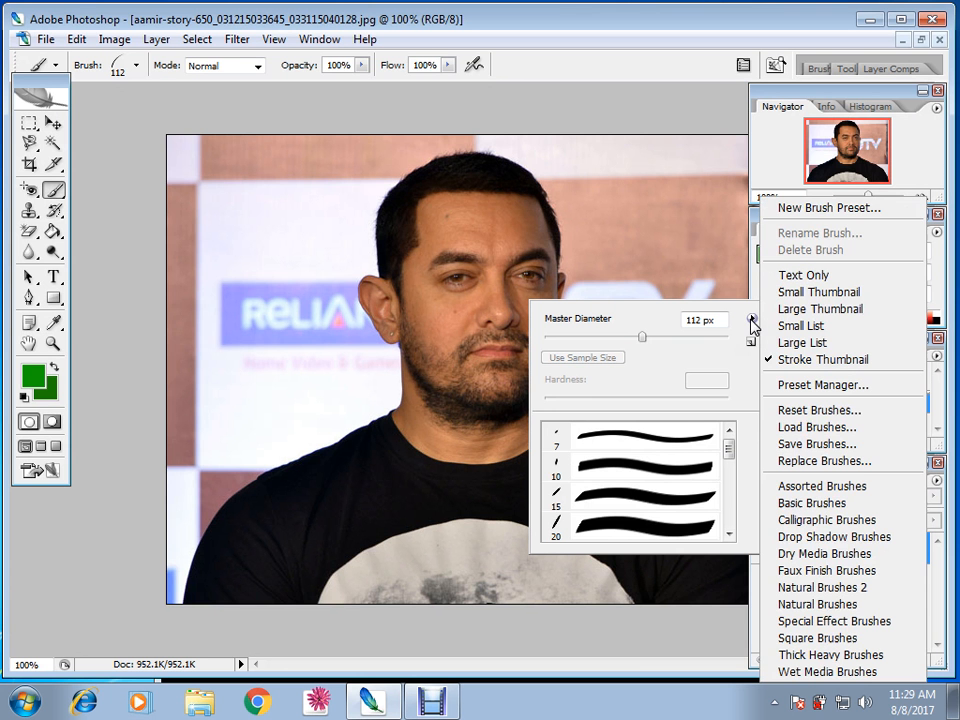
pyautogui.click(830, 412)
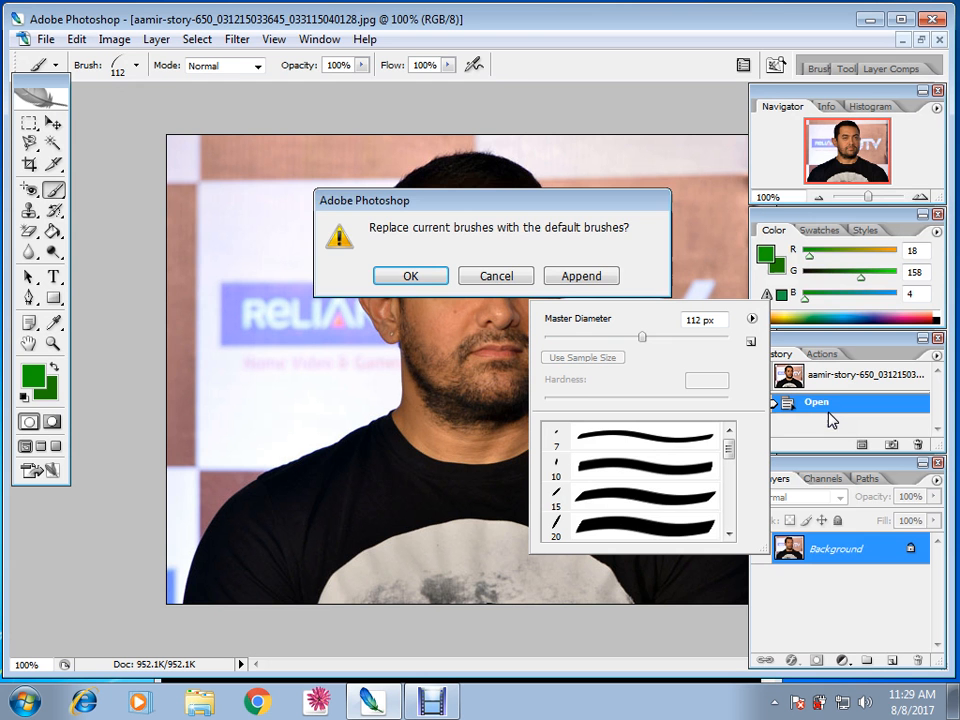
pyautogui.click(410, 277)
pyautogui.click(641, 497)
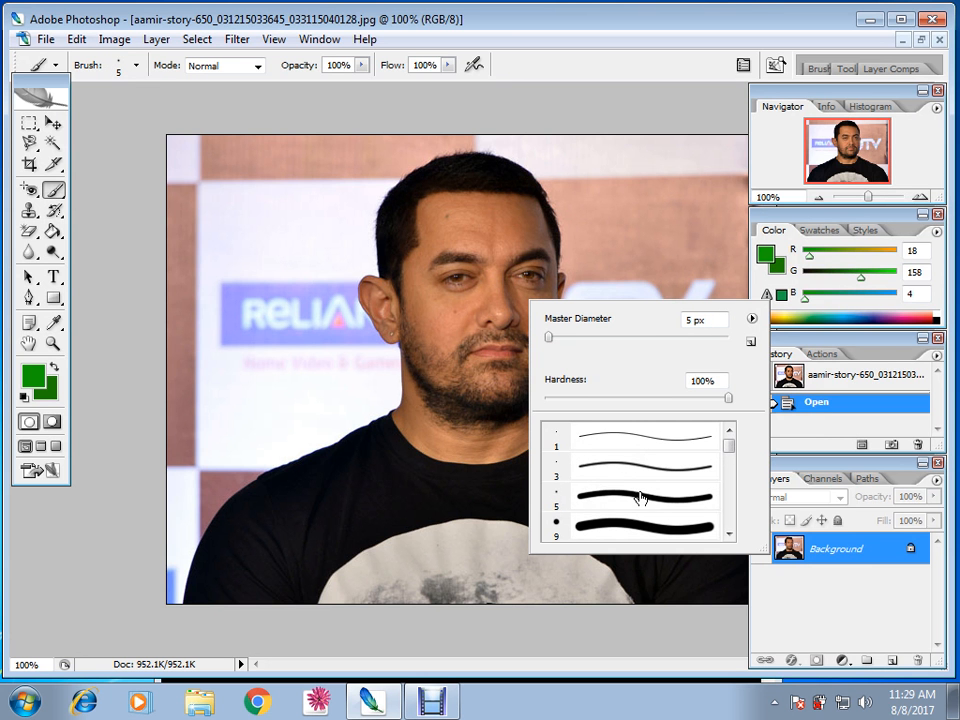
pyautogui.click(621, 497)
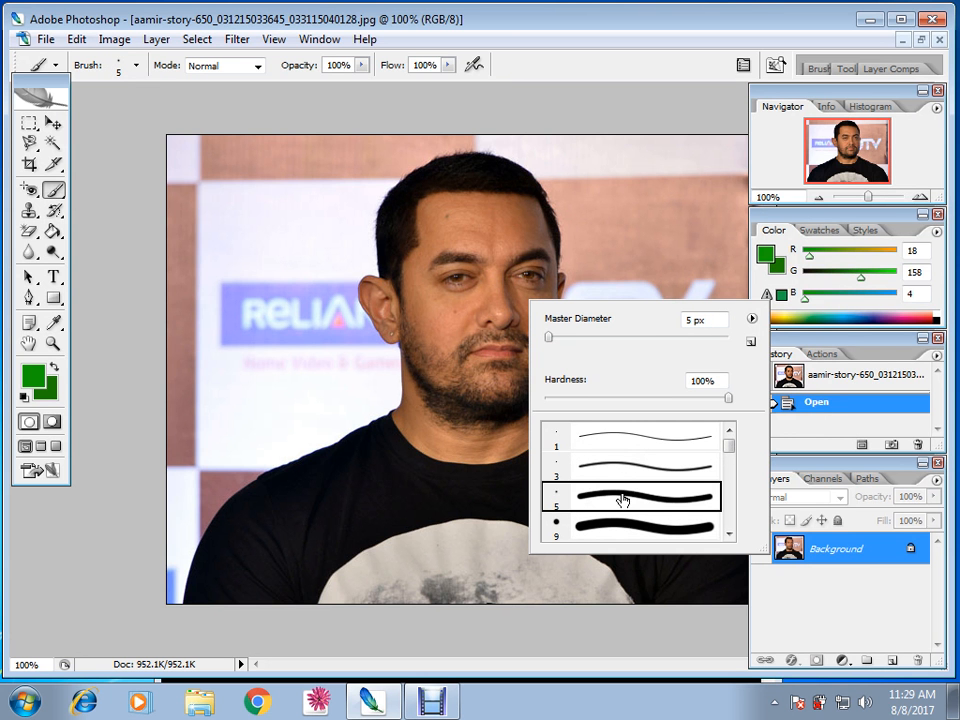
# Step: Use the Clone Stamp Tool to copy the man's eye on the photo's left onto the middle of his forehead
pyautogui.click(28, 211)
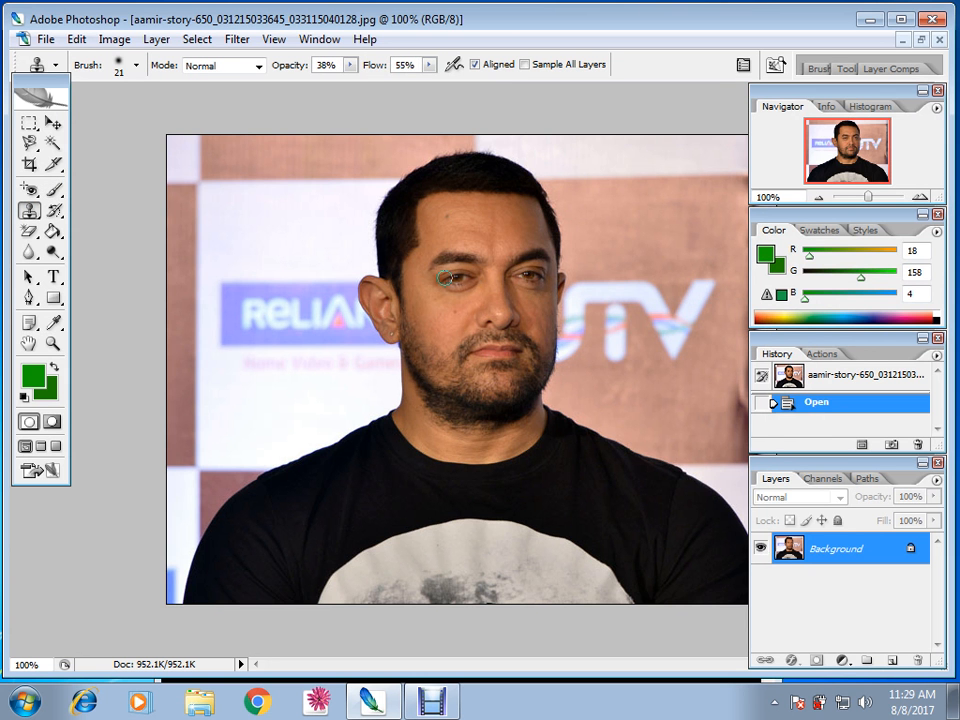
pyautogui.keyDown('alt'); pyautogui.click(444, 284); pyautogui.keyUp('alt')
pyautogui.click(468, 224)
pyautogui.moveTo(468, 224); pyautogui.dragTo(497, 222)
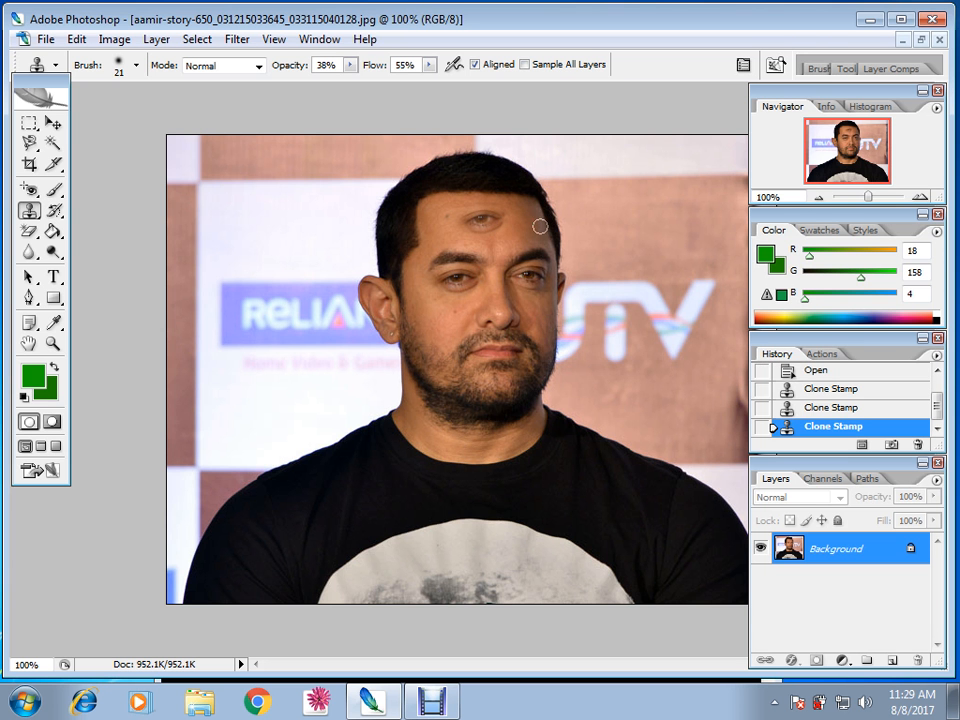
# Step: Cover the backdrop on the photo's left with a grey bubble pattern using the Pattern Stamp Tool and a 48 px brush
pyautogui.click(30, 212)
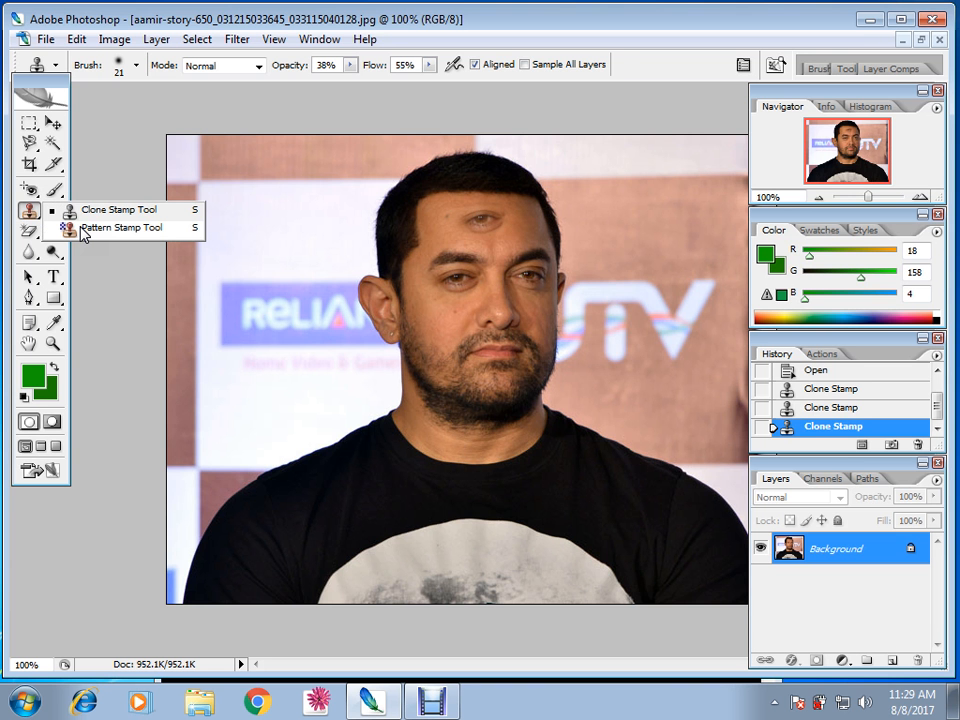
pyautogui.click(83, 229)
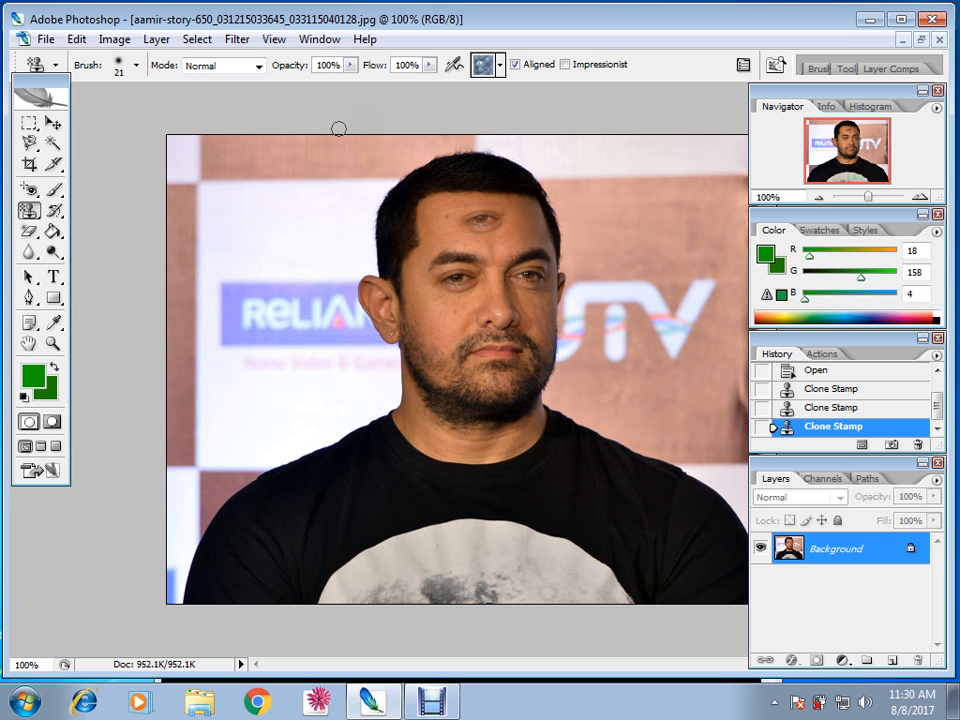
pyautogui.click(501, 66)
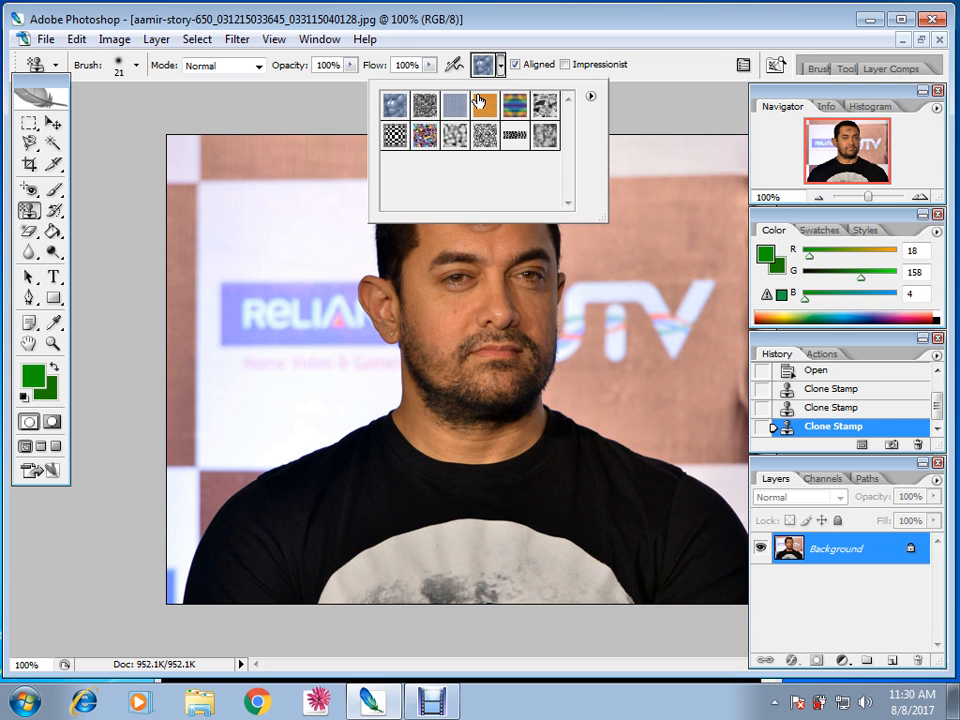
pyautogui.click(457, 137)
pyautogui.click(308, 283)
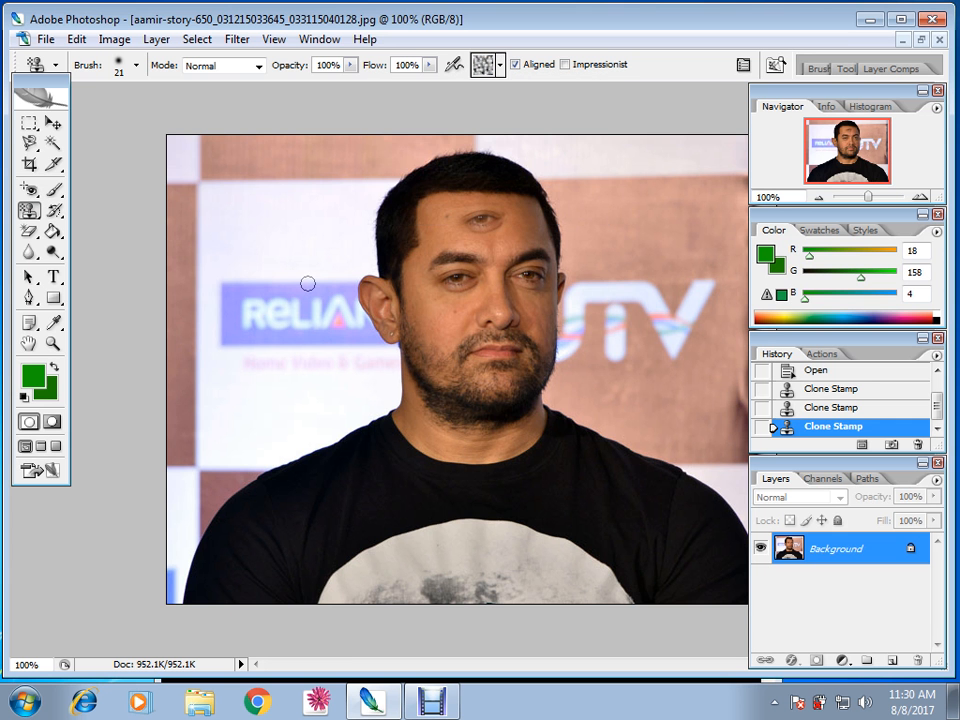
pyautogui.rightClick(308, 283)
pyautogui.moveTo(255, 208); pyautogui.dragTo(269, 206)
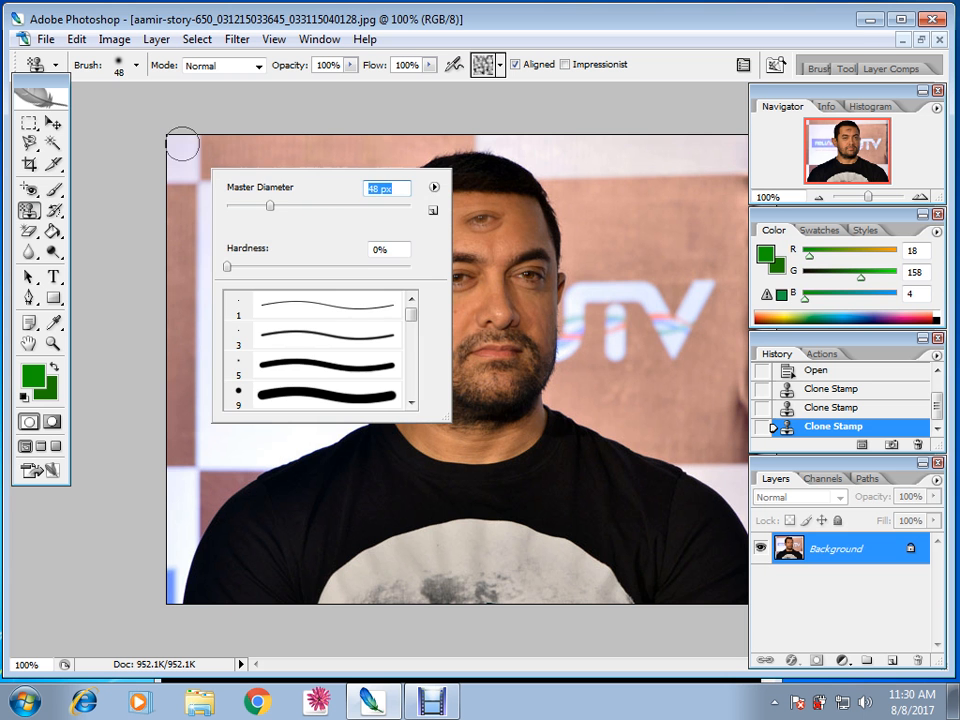
pyautogui.moveTo(182, 144)
pyautogui.mouseDown()
pyautogui.moveTo(195, 166)
pyautogui.moveTo(356, 151)
pyautogui.moveTo(201, 297)
pyautogui.moveTo(276, 340)
pyautogui.moveTo(230, 360)
pyautogui.moveTo(302, 340)
pyautogui.moveTo(215, 432)
pyautogui.moveTo(197, 580)
pyautogui.moveTo(285, 441)
pyautogui.moveTo(370, 389)
pyautogui.moveTo(391, 394)
pyautogui.moveTo(402, 372)
pyautogui.mouseUp()
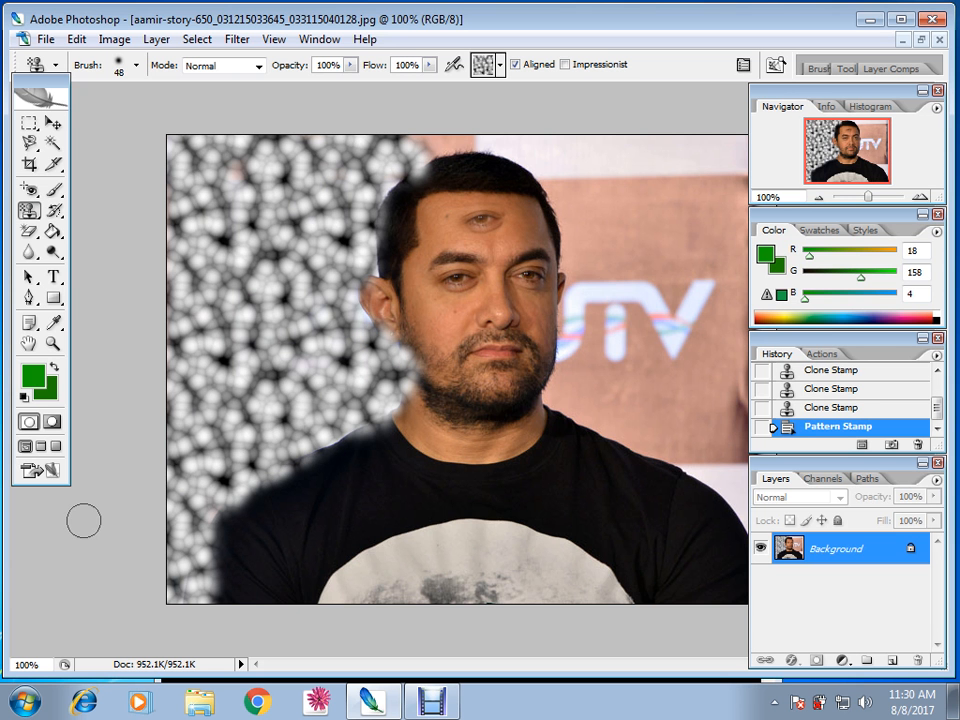
pyautogui.moveTo(329, 408); pyautogui.dragTo(325, 428)
pyautogui.click(325, 428)
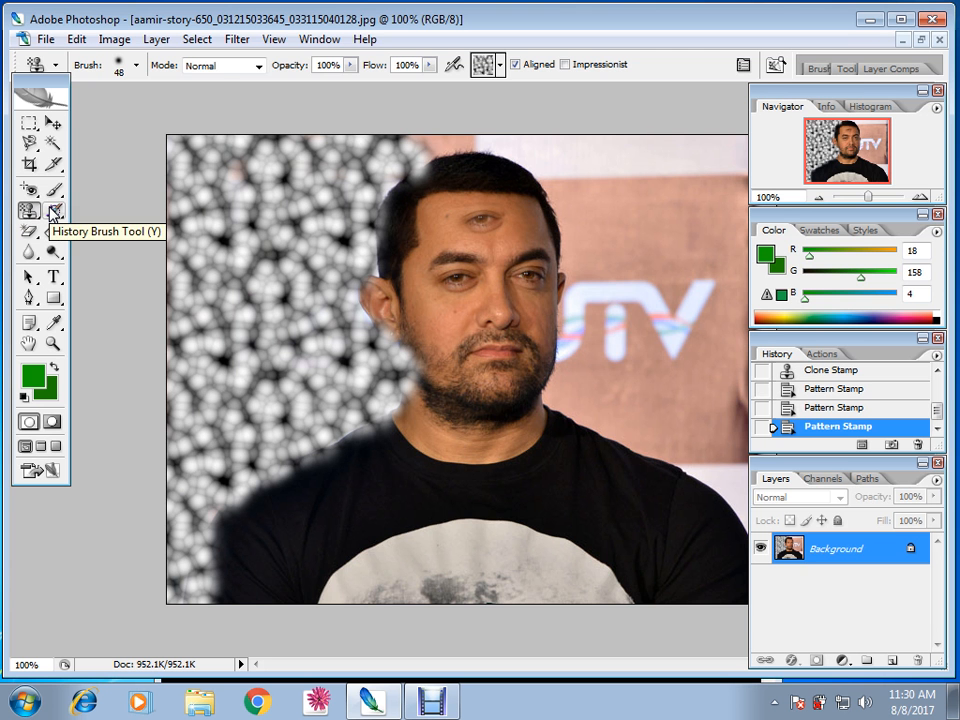
# Step: Restore the man's shoulder, neck and ear edges and remove the cloned forehead eye with the 21 px History Brush
pyautogui.click(54, 212)
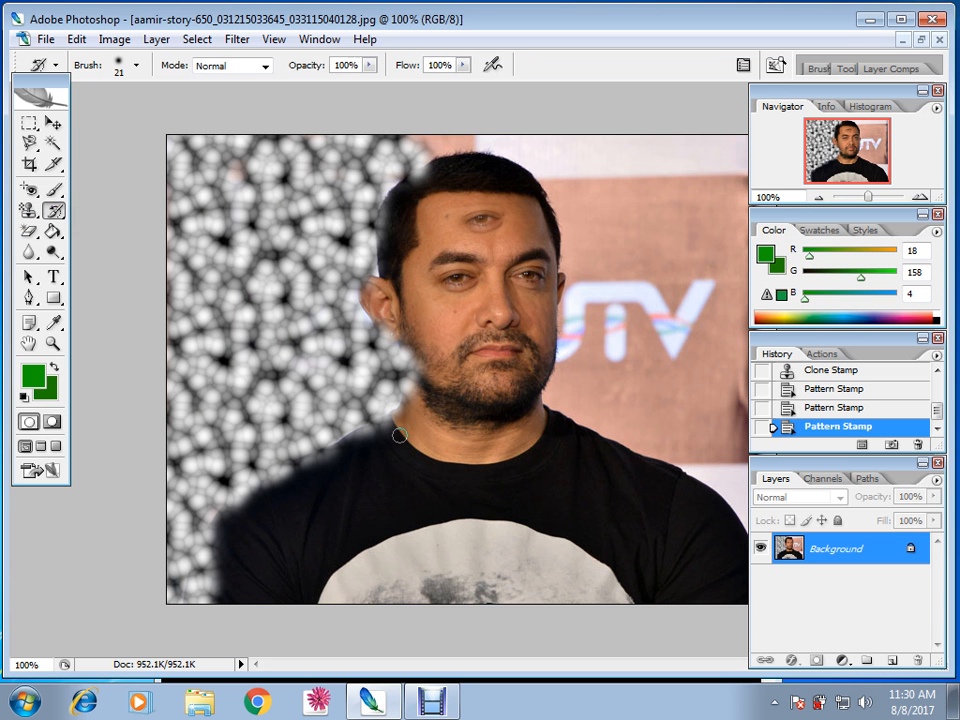
pyautogui.moveTo(376, 434)
pyautogui.mouseDown()
pyautogui.moveTo(294, 462)
pyautogui.moveTo(206, 552)
pyautogui.moveTo(196, 588)
pyautogui.moveTo(208, 577)
pyautogui.moveTo(199, 561)
pyautogui.moveTo(232, 506)
pyautogui.moveTo(290, 465)
pyautogui.moveTo(383, 423)
pyautogui.moveTo(421, 371)
pyautogui.moveTo(412, 330)
pyautogui.moveTo(400, 407)
pyautogui.mouseUp()
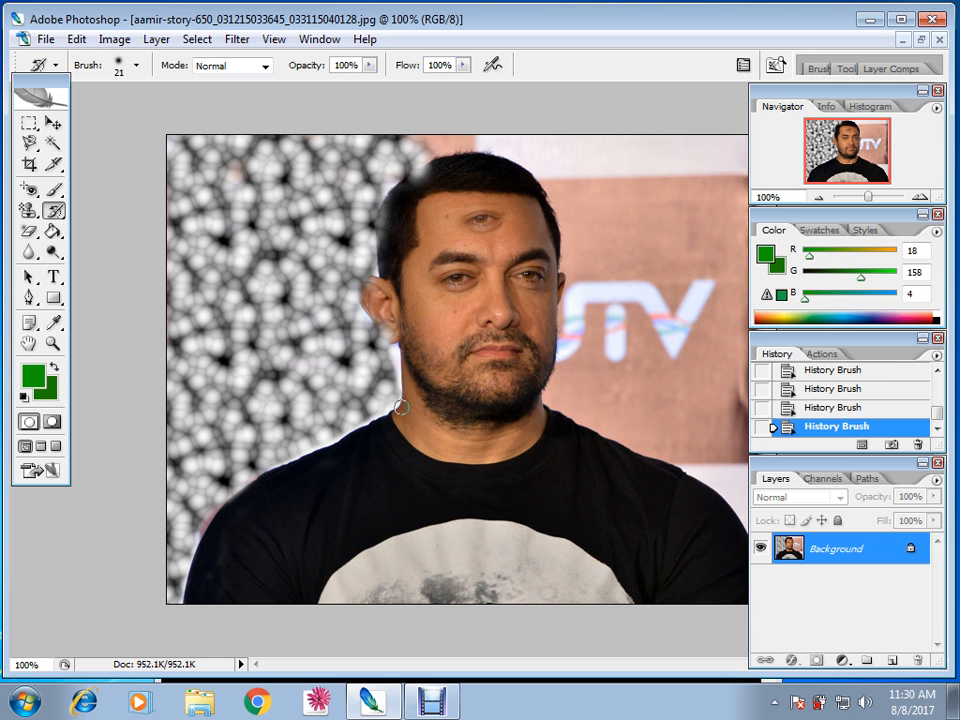
pyautogui.moveTo(383, 278)
pyautogui.mouseDown()
pyautogui.moveTo(385, 222)
pyautogui.moveTo(424, 168)
pyautogui.moveTo(373, 391)
pyautogui.mouseUp()
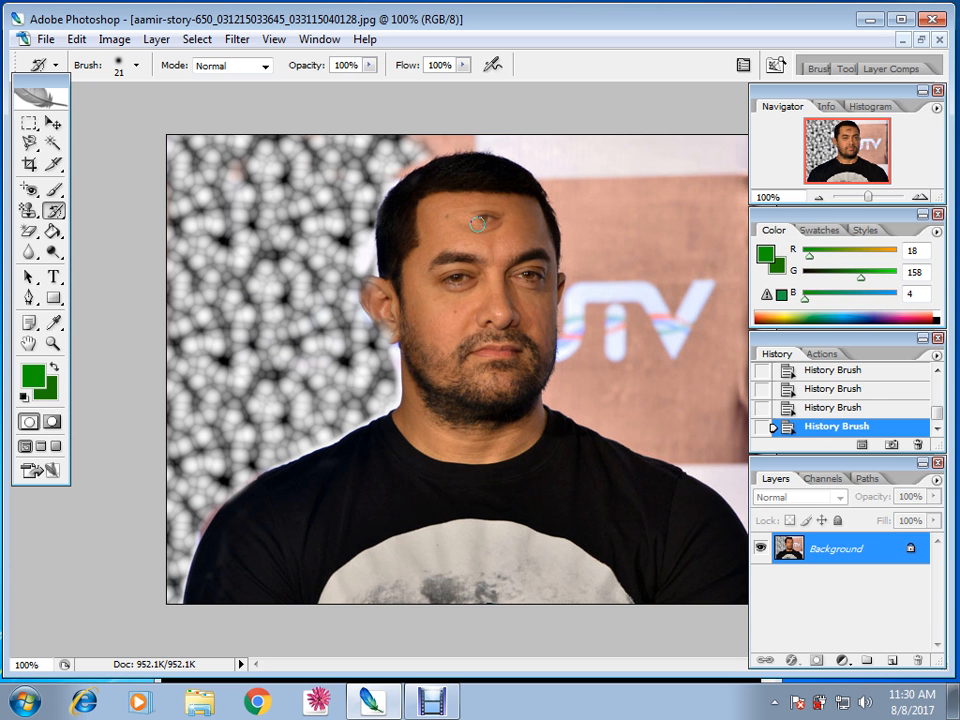
pyautogui.moveTo(478, 223); pyautogui.dragTo(467, 221)
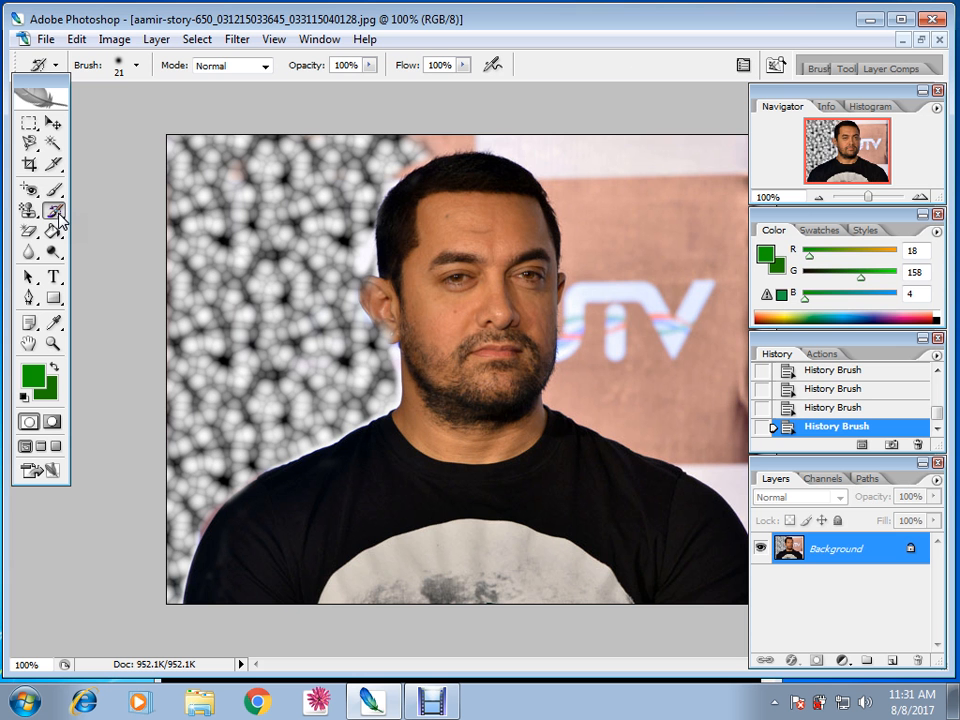
# Step: Try the Art History Brush with the Tight Short style on the man's face and undo the stroke
pyautogui.moveTo(57, 216); pyautogui.dragTo(90, 226)
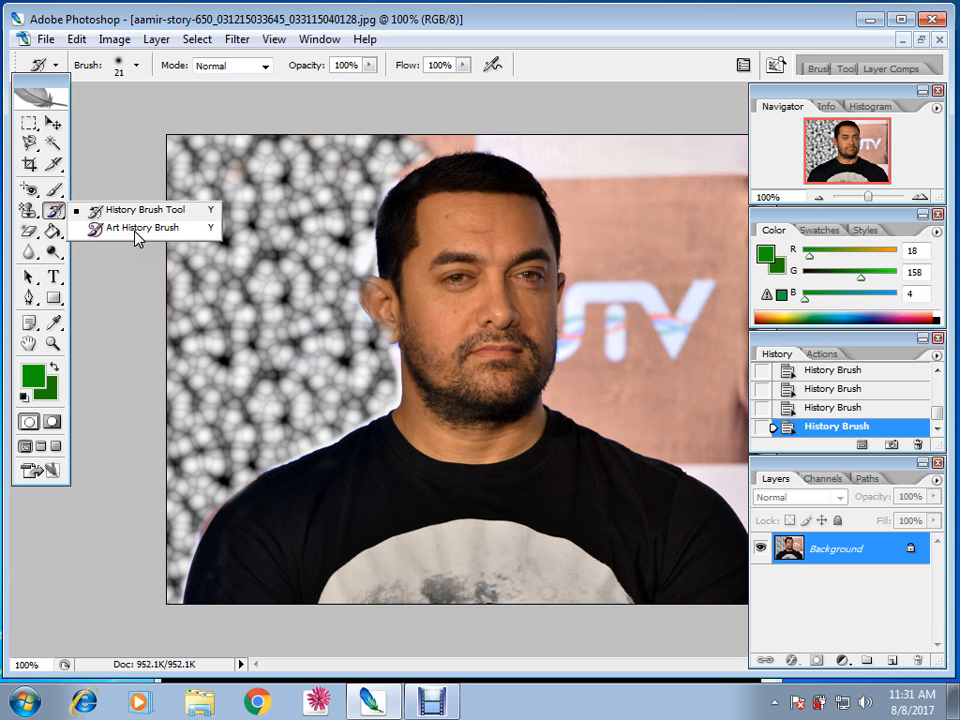
pyautogui.click(136, 229)
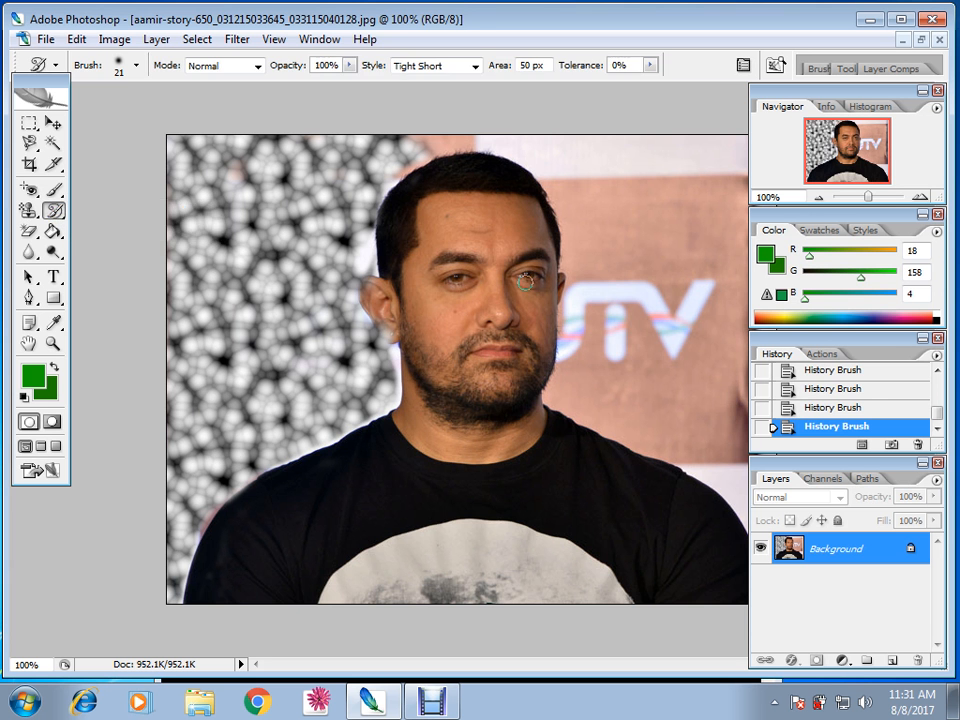
pyautogui.moveTo(524, 282); pyautogui.dragTo(481, 350)
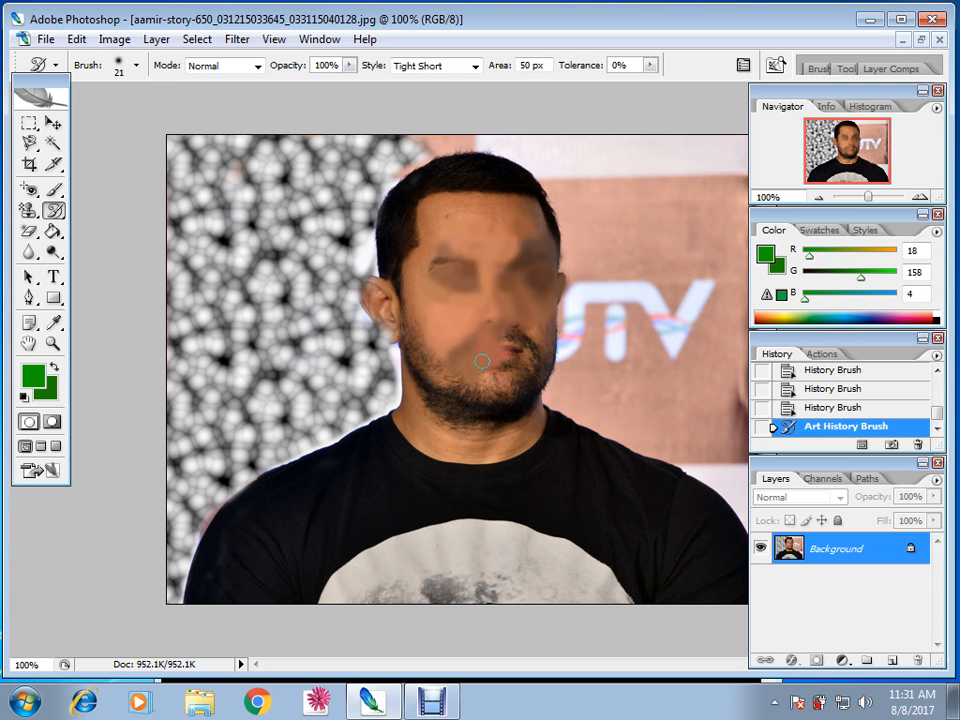
pyautogui.hotkey('ctrl', 'z')
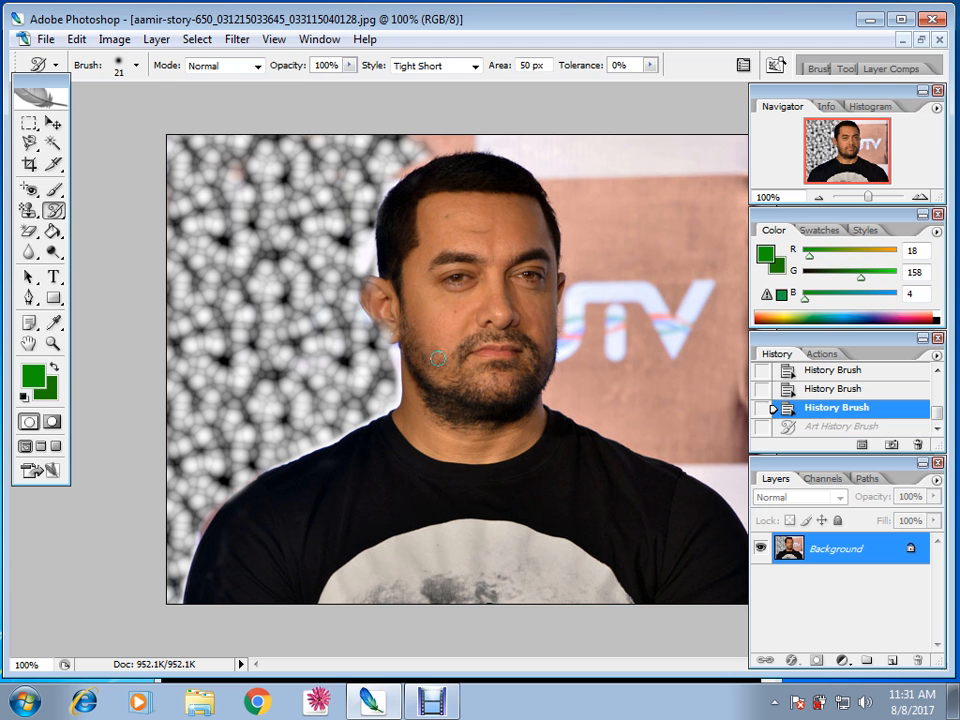
# Step: Erase vertical streaks to the green background colour over the backdrop on the photo's right with the 13 px Eraser Tool
pyautogui.click(34, 233)
pyautogui.moveTo(36, 240)
pyautogui.mouseDown()
pyautogui.moveTo(90, 240)
pyautogui.moveTo(107, 267)
pyautogui.moveTo(113, 230)
pyautogui.mouseUp()
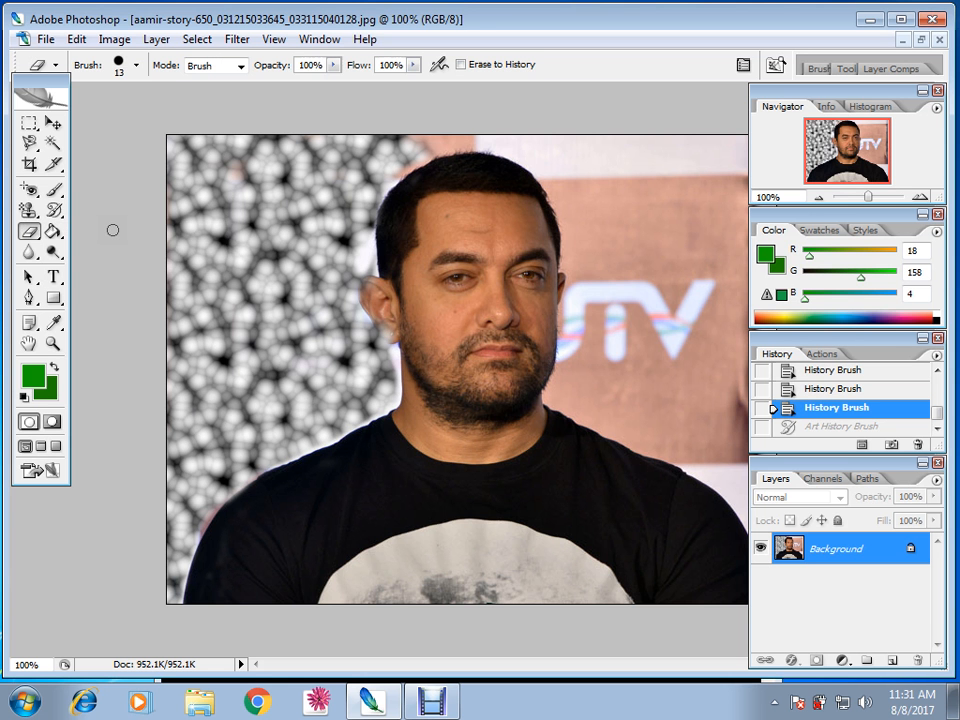
pyautogui.moveTo(639, 152)
pyautogui.mouseDown()
pyautogui.moveTo(624, 211)
pyautogui.moveTo(659, 111)
pyautogui.moveTo(650, 152)
pyautogui.moveTo(632, 100)
pyautogui.moveTo(603, 368)
pyautogui.mouseUp()
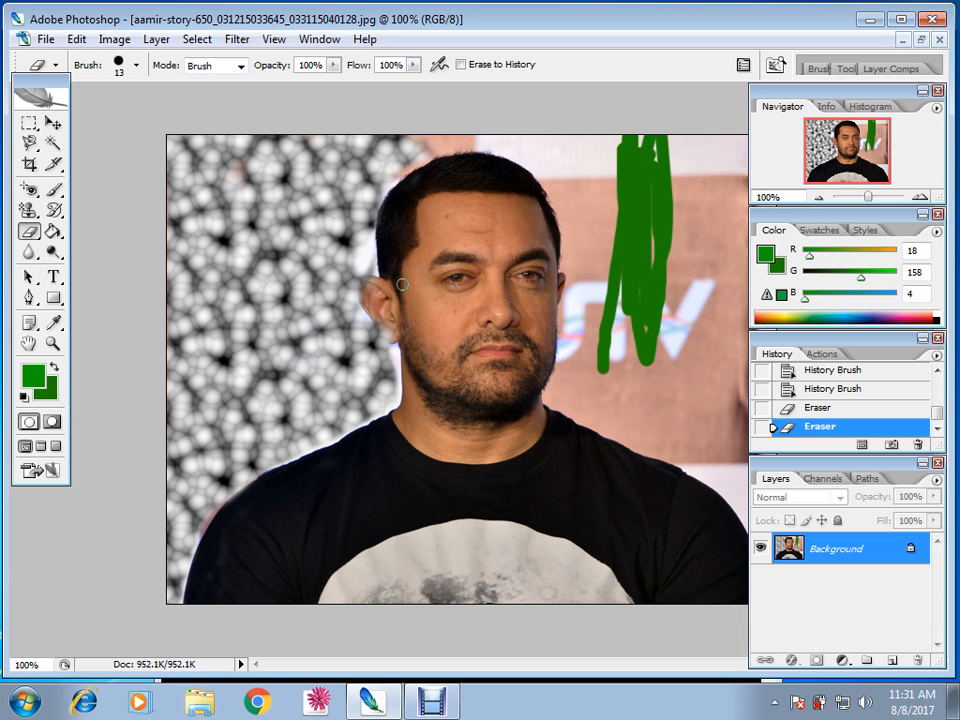
# Step: Set the background colour to bright cyan and erase over the green streaks on the photo's right
pyautogui.click(50, 394)
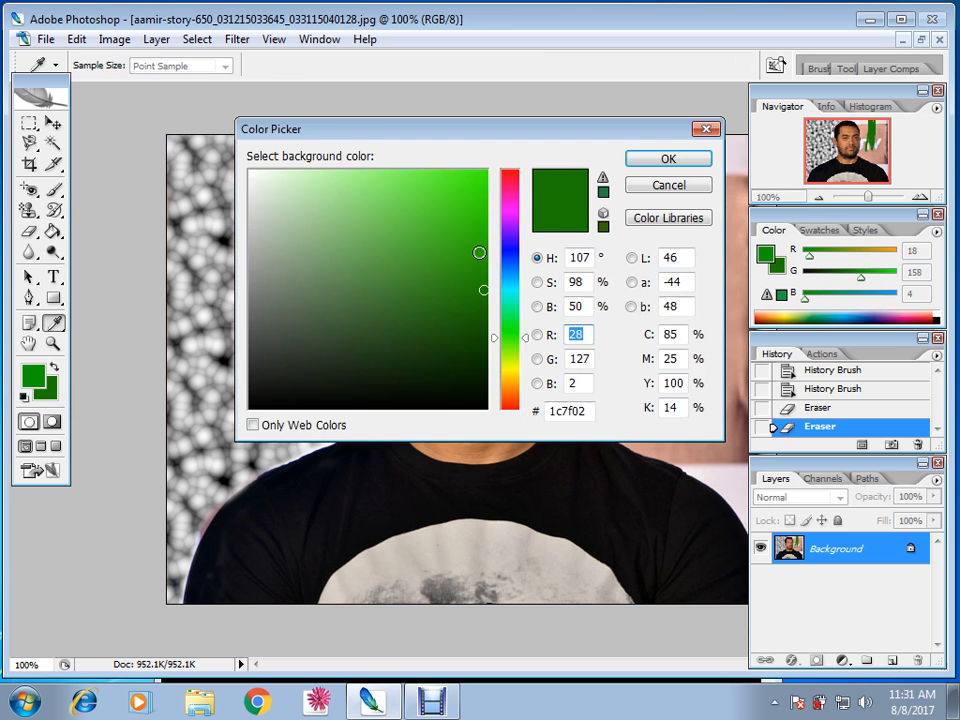
pyautogui.click(510, 289)
pyautogui.moveTo(480, 285); pyautogui.dragTo(615, 147)
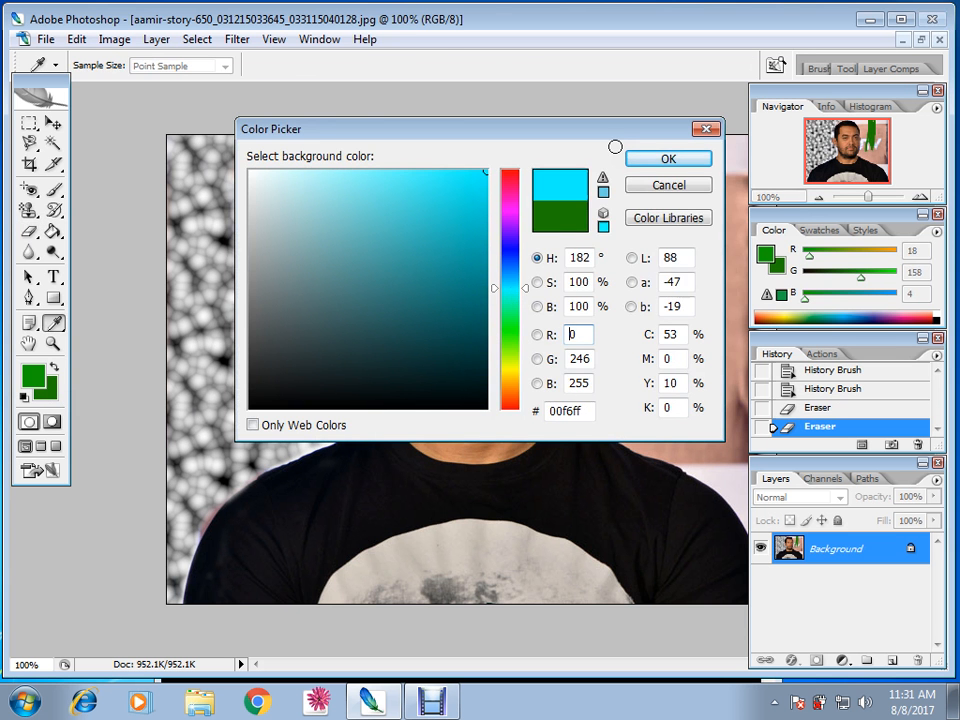
pyautogui.click(668, 158)
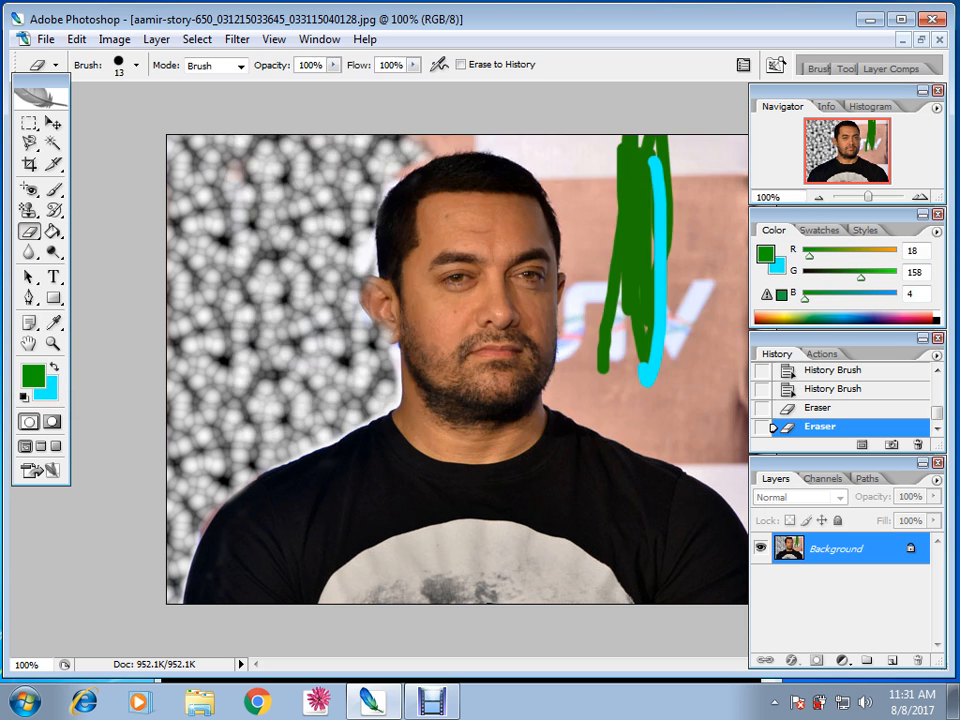
pyautogui.moveTo(645, 365)
pyautogui.mouseDown()
pyautogui.moveTo(637, 125)
pyautogui.moveTo(636, 187)
pyautogui.moveTo(654, 195)
pyautogui.moveTo(668, 140)
pyautogui.moveTo(677, 297)
pyautogui.mouseUp()
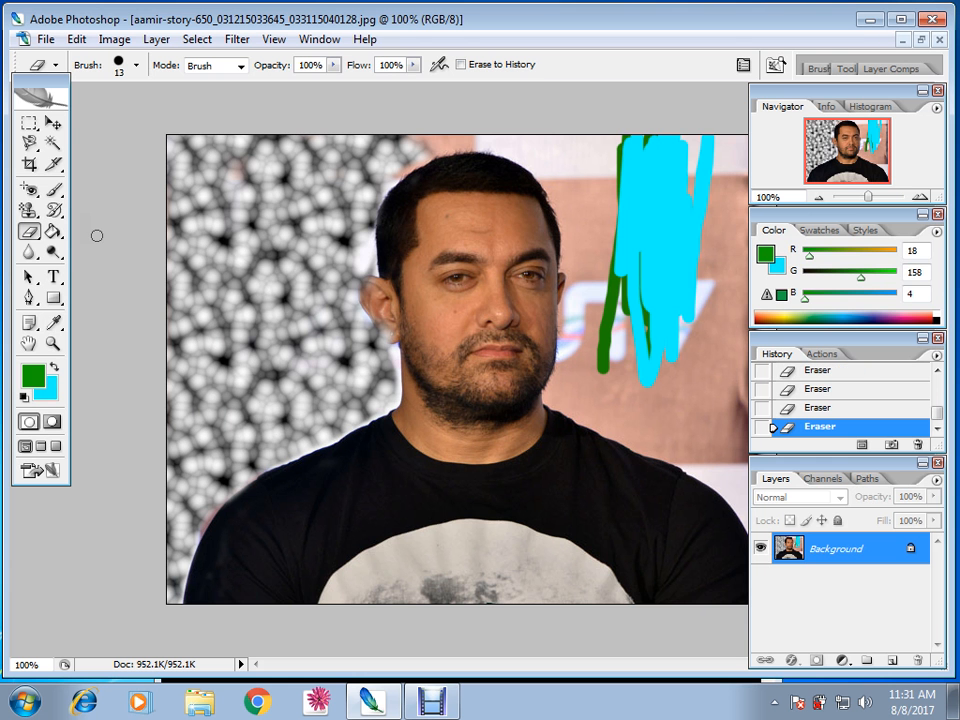
# Step: Erase a narrow vertical strip of backdrop to transparency beside the man's head, toward the green streaks, with the Background Eraser Tool
pyautogui.rightClick(31, 237)
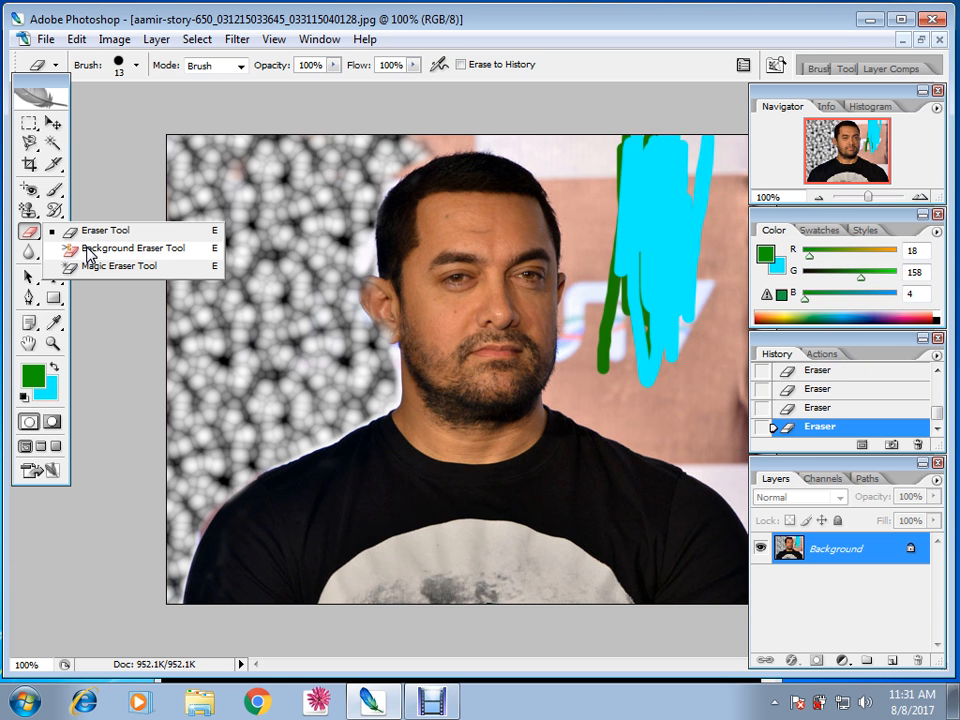
pyautogui.click(88, 249)
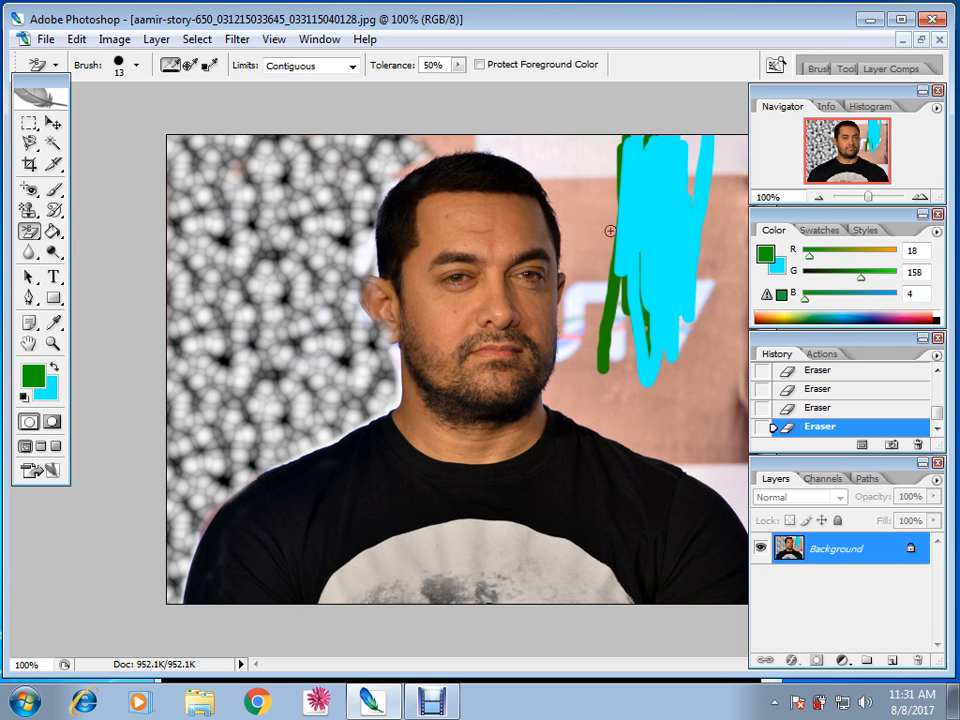
pyautogui.moveTo(582, 137)
pyautogui.mouseDown()
pyautogui.moveTo(573, 224)
pyautogui.moveTo(583, 168)
pyautogui.mouseUp()
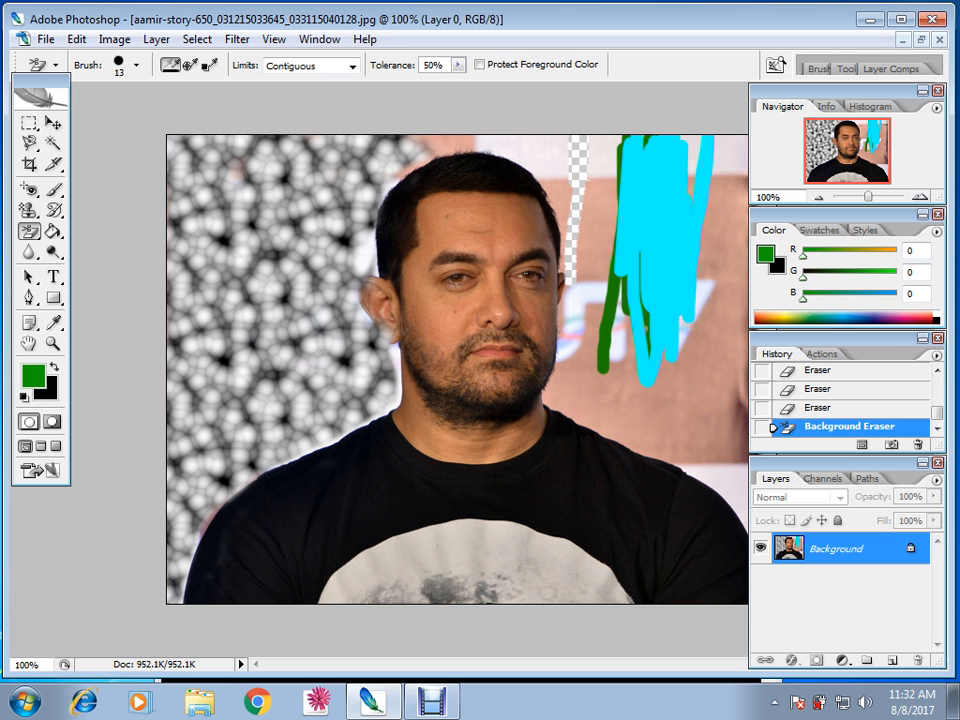
pyautogui.moveTo(588, 228)
pyautogui.mouseDown()
pyautogui.moveTo(593, 190)
pyautogui.moveTo(580, 205)
pyautogui.mouseUp()
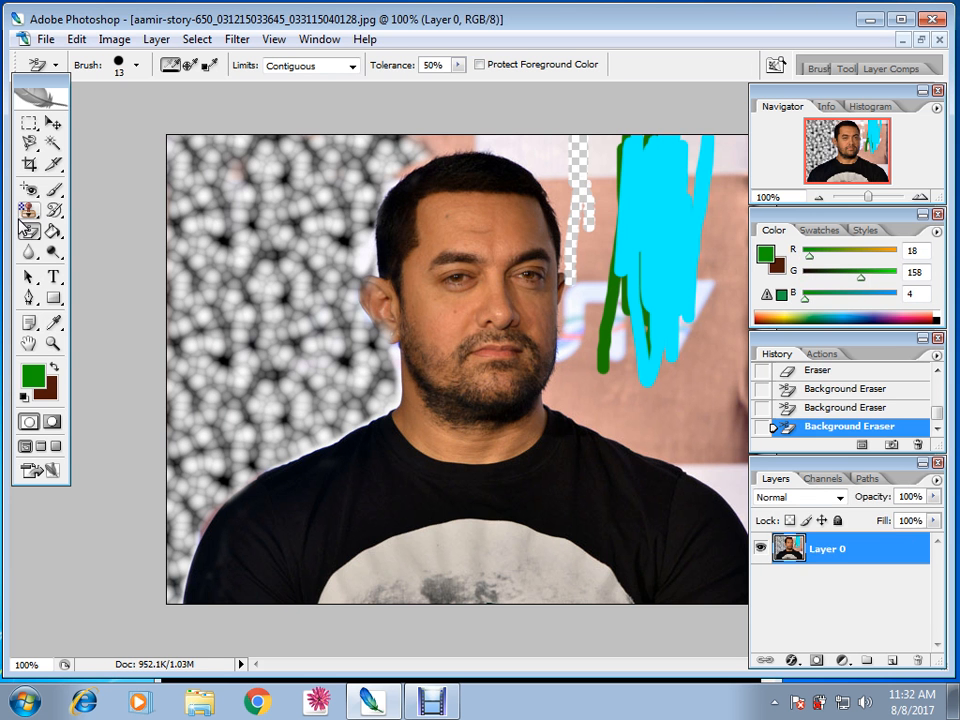
# Step: Remove the cyan area, part of the green streaks and the brown backdrop on the photo's right with the Magic Eraser Tool at tolerance 32
pyautogui.rightClick(33, 234)
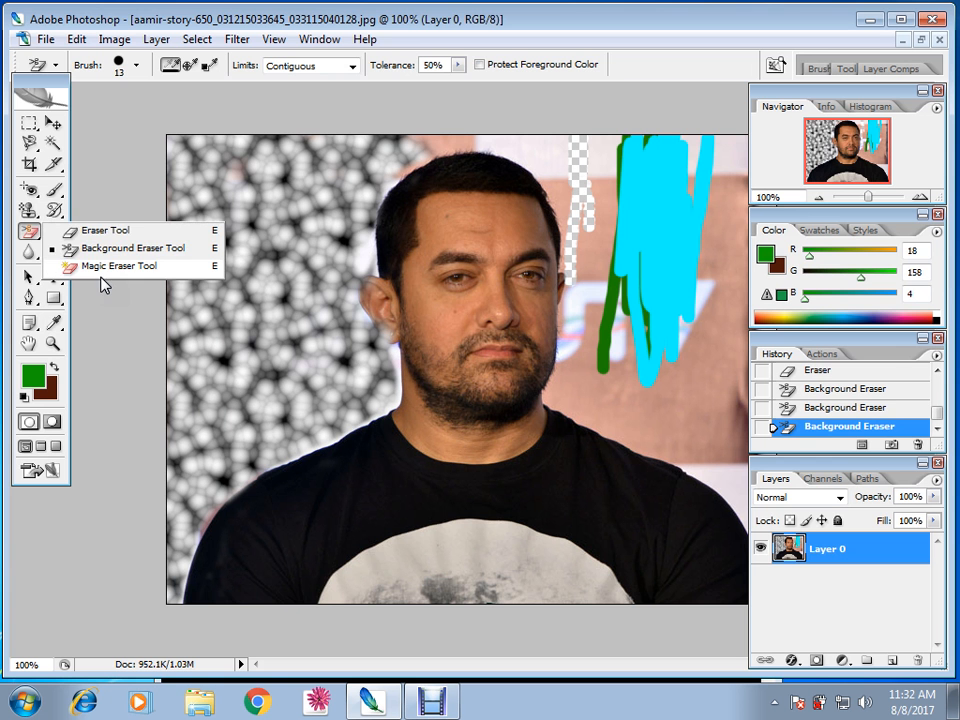
pyautogui.click(112, 266)
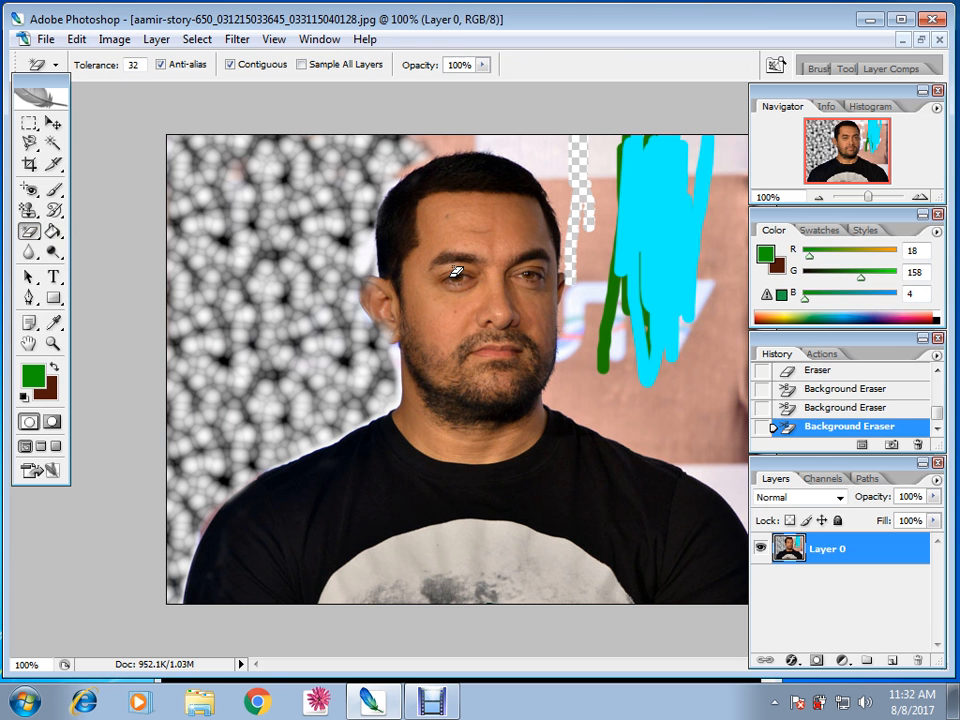
pyautogui.click(641, 202)
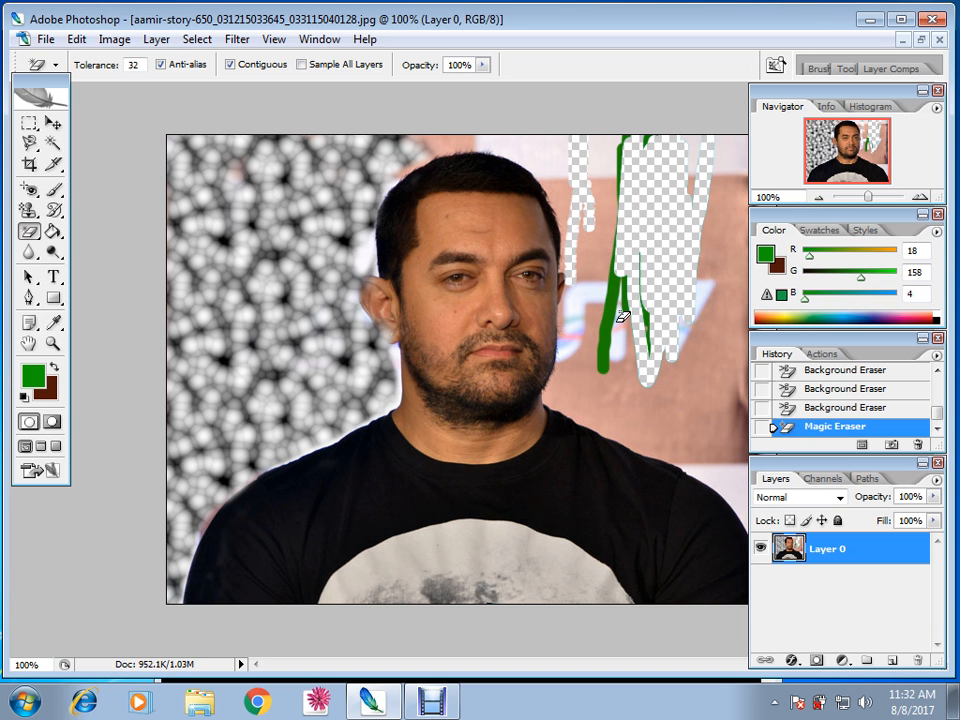
pyautogui.click(607, 367)
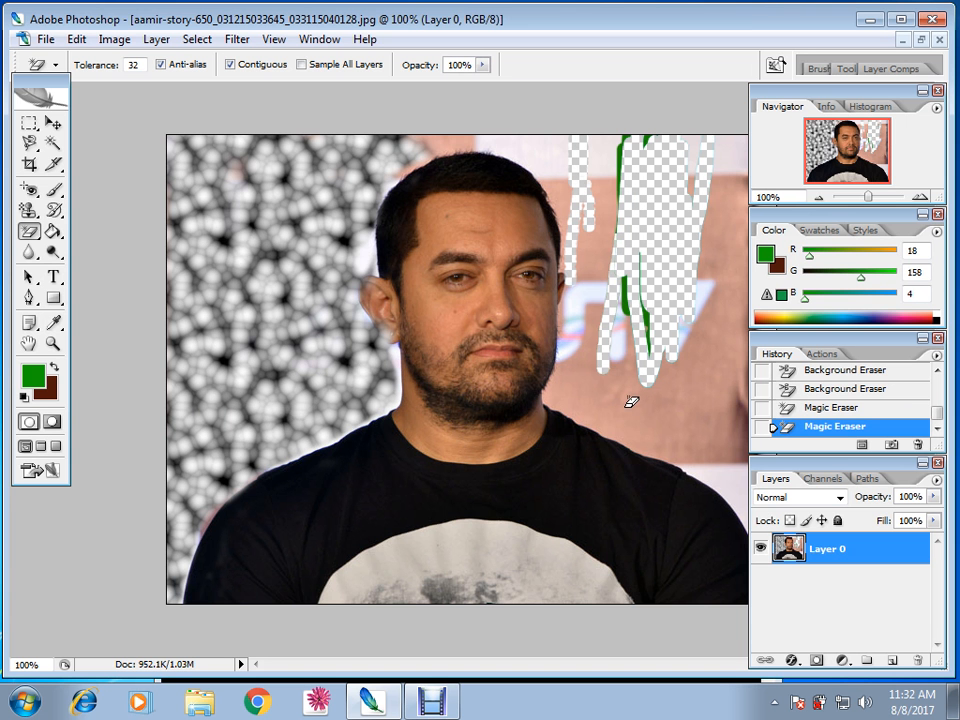
pyautogui.click(631, 402)
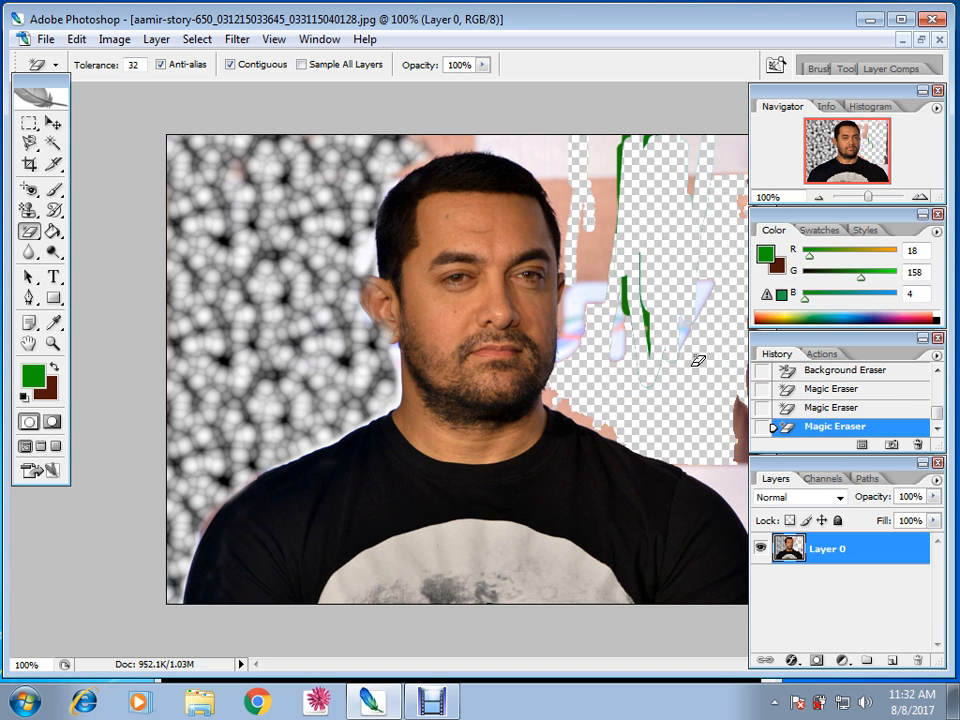
pyautogui.click(604, 258)
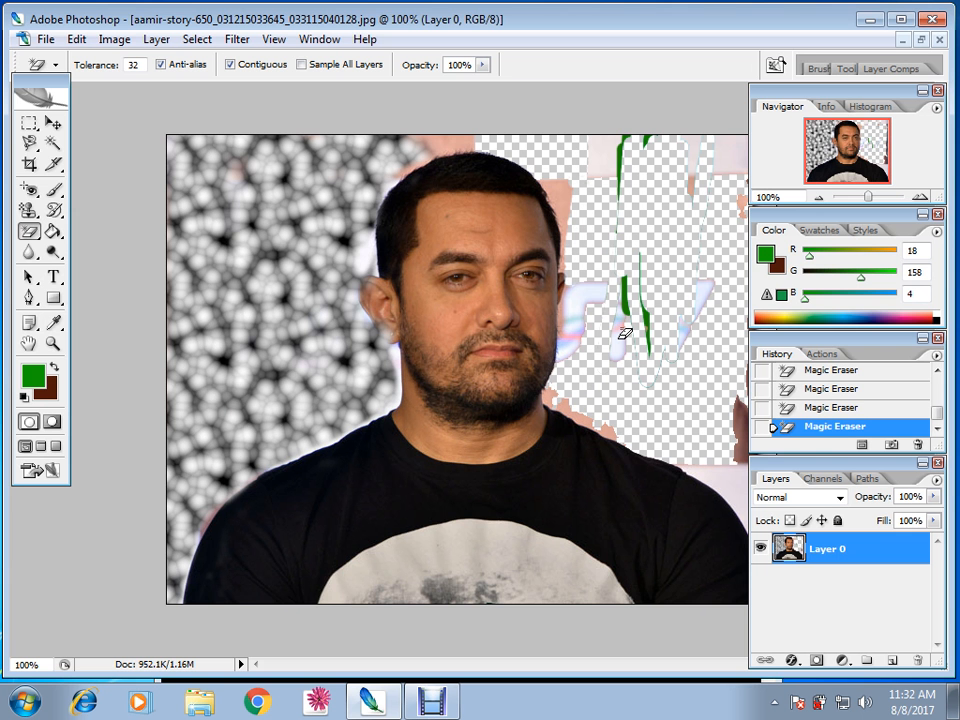
# Step: Restore the portrait to a floating window and create a new white 640 x 480 pixel RGB document at 72 pixels/inch
pyautogui.click(922, 40)
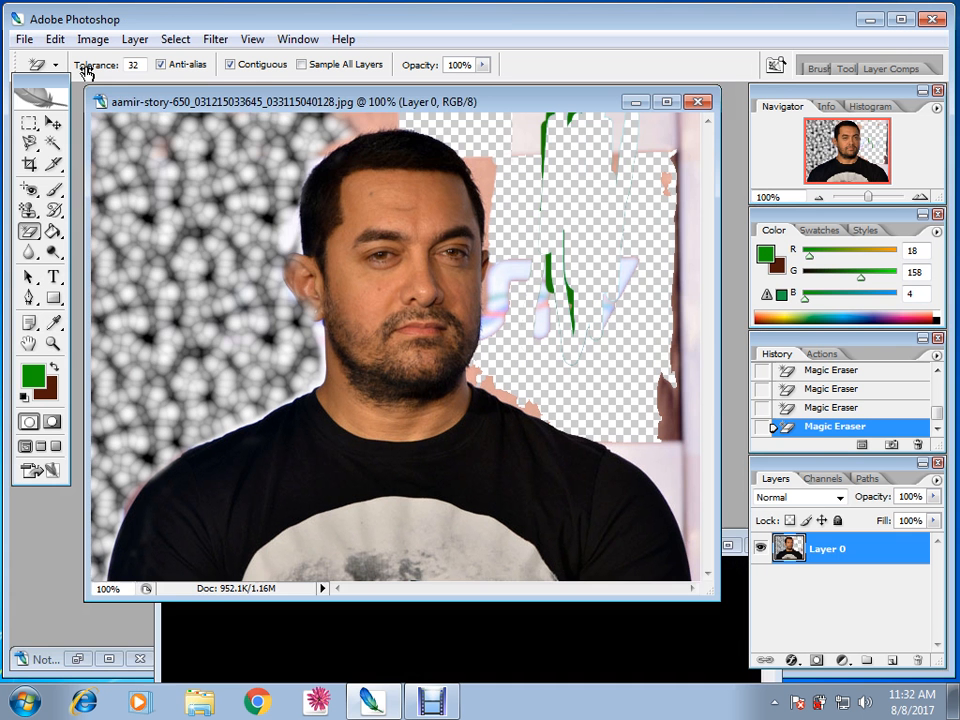
pyautogui.click(24, 39)
pyautogui.click(40, 62)
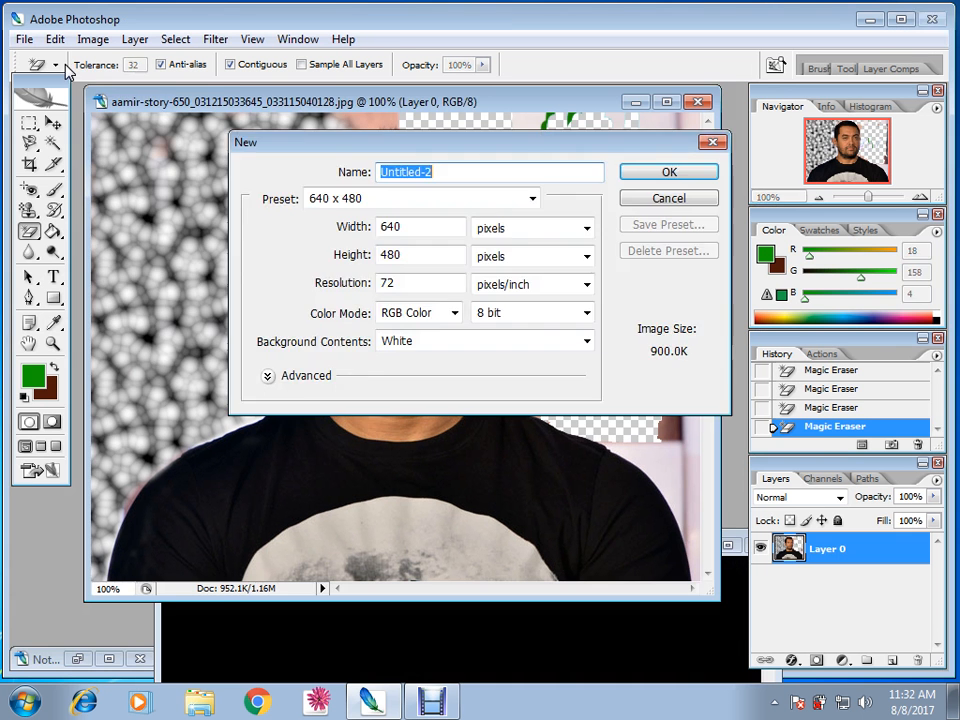
pyautogui.click(628, 197)
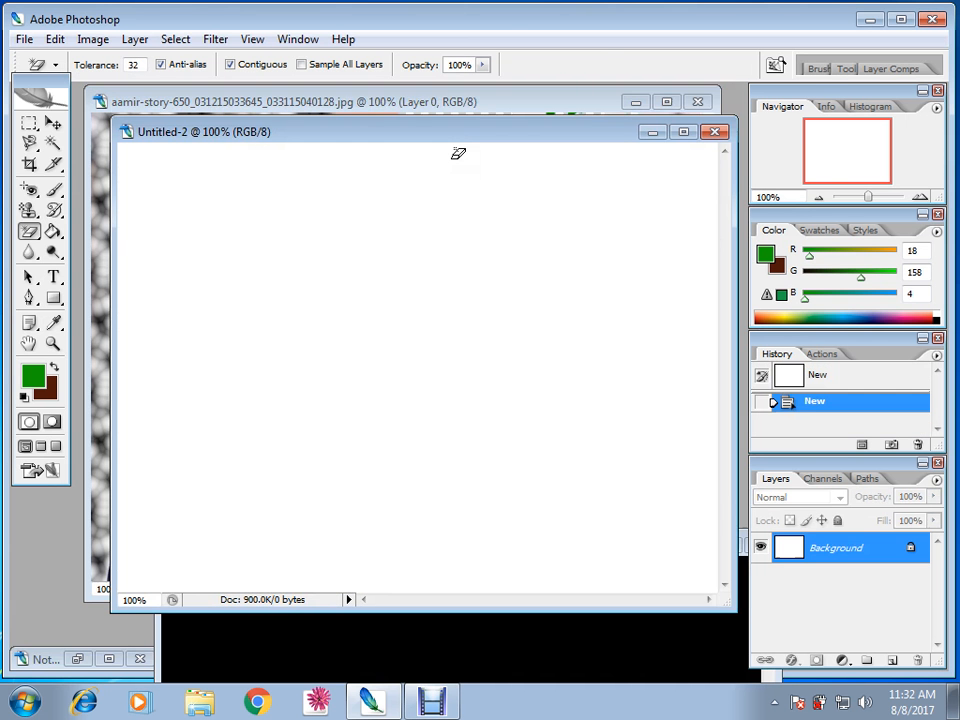
pyautogui.moveTo(400, 131); pyautogui.dragTo(403, 111)
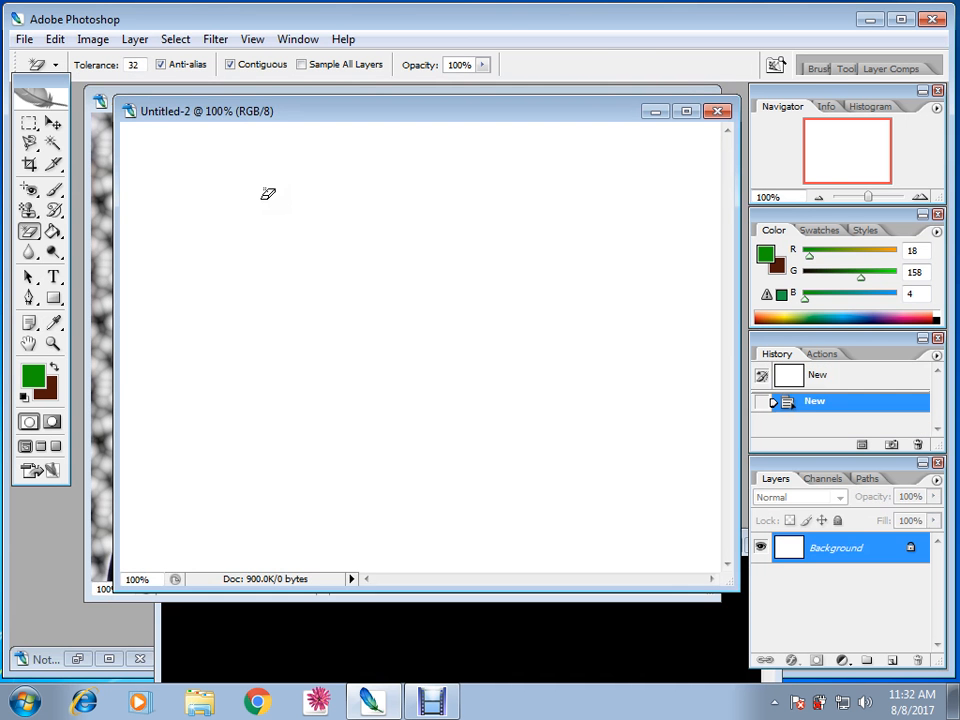
# Step: Activate the Gradient Tool and replace its preset gradients with the Special Effects set
pyautogui.click(54, 232)
pyautogui.moveTo(64, 236); pyautogui.dragTo(128, 232)
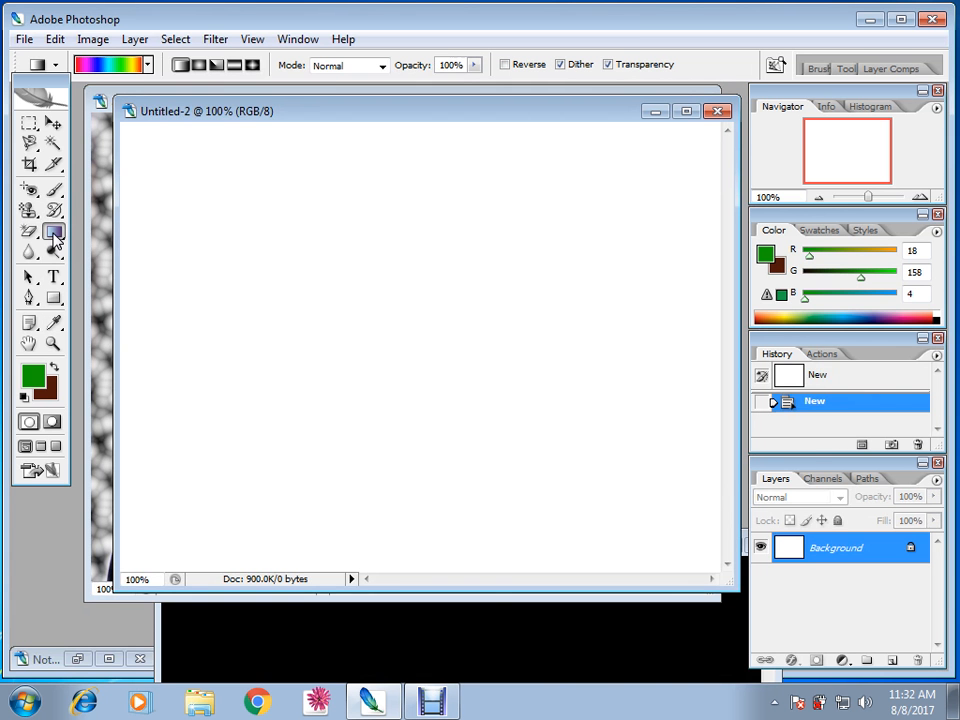
pyautogui.click(147, 65)
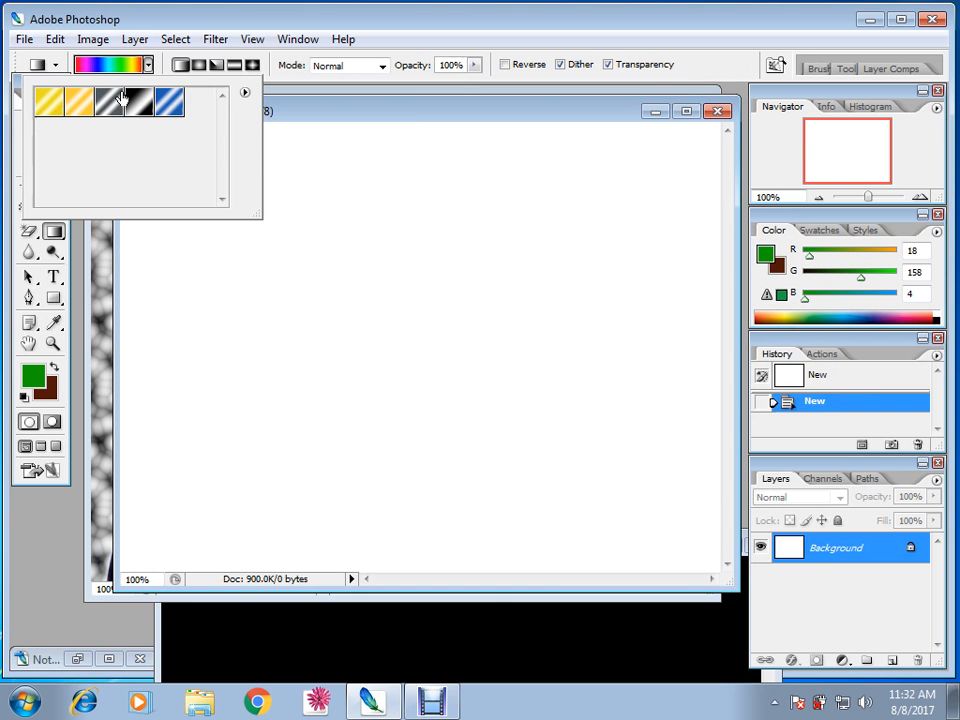
pyautogui.click(244, 92)
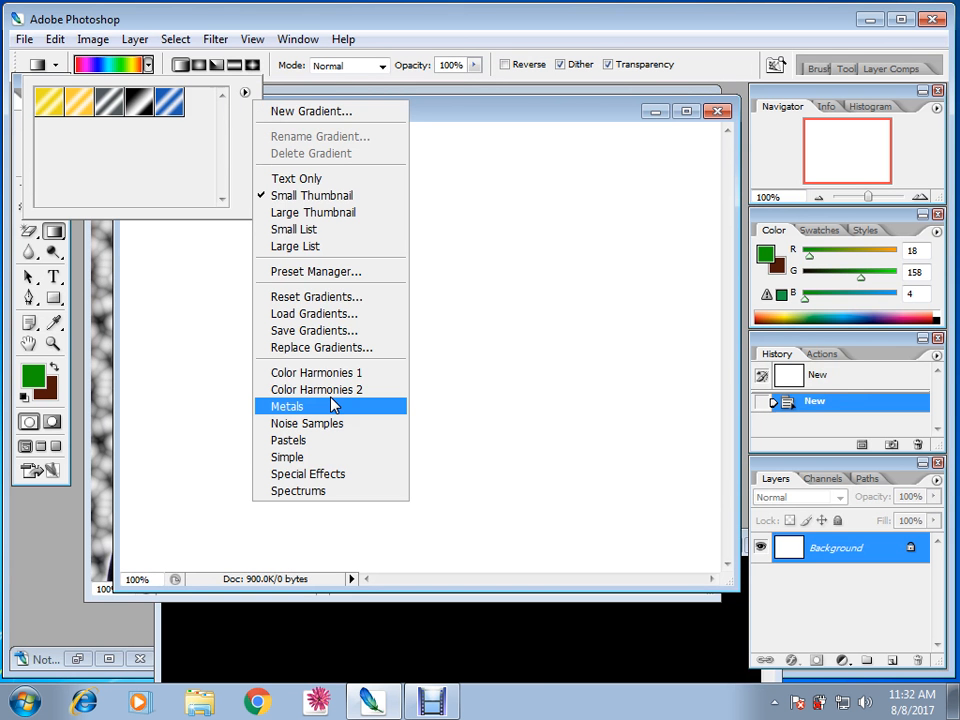
pyautogui.click(315, 474)
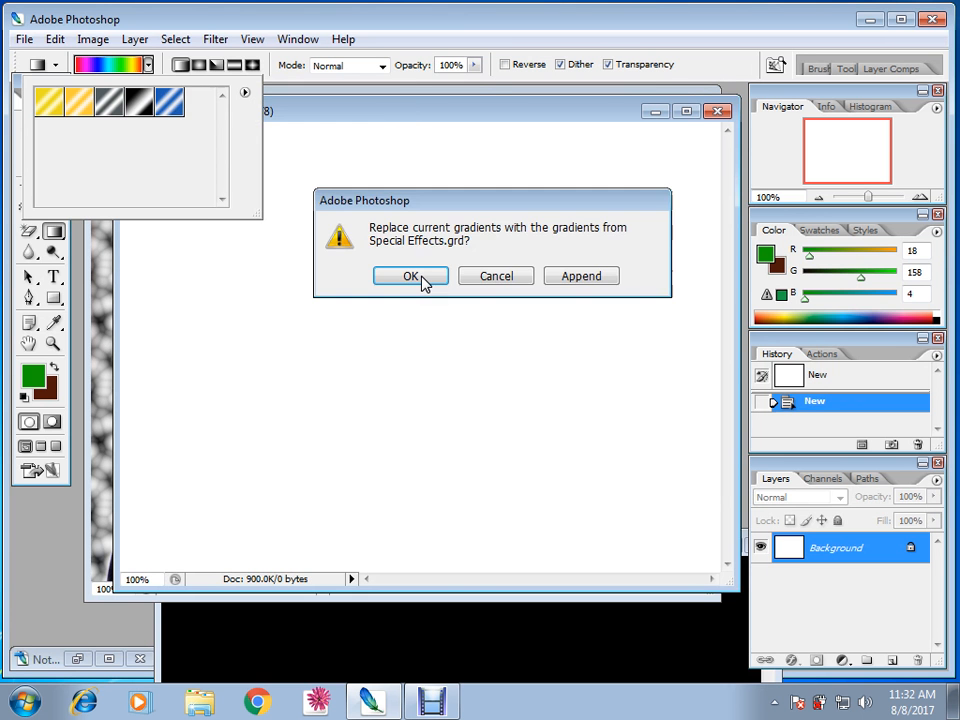
pyautogui.click(411, 277)
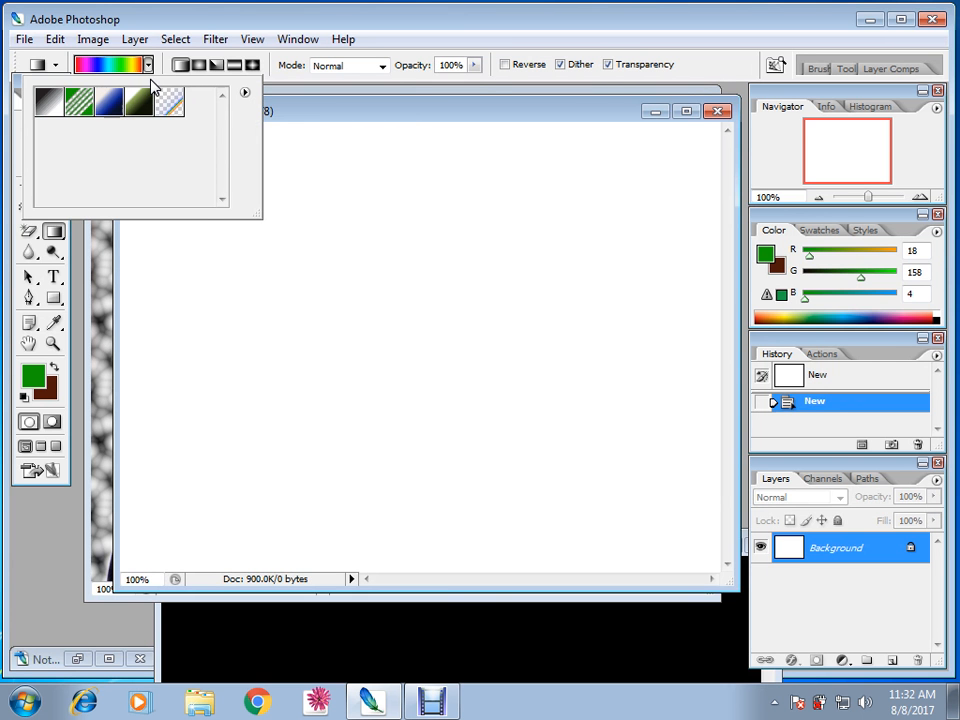
# Step: Try the Color Harmonies 1, Color Harmonies 2 and Metals gradient sets, replacing the current presets with each in turn
pyautogui.click(244, 92)
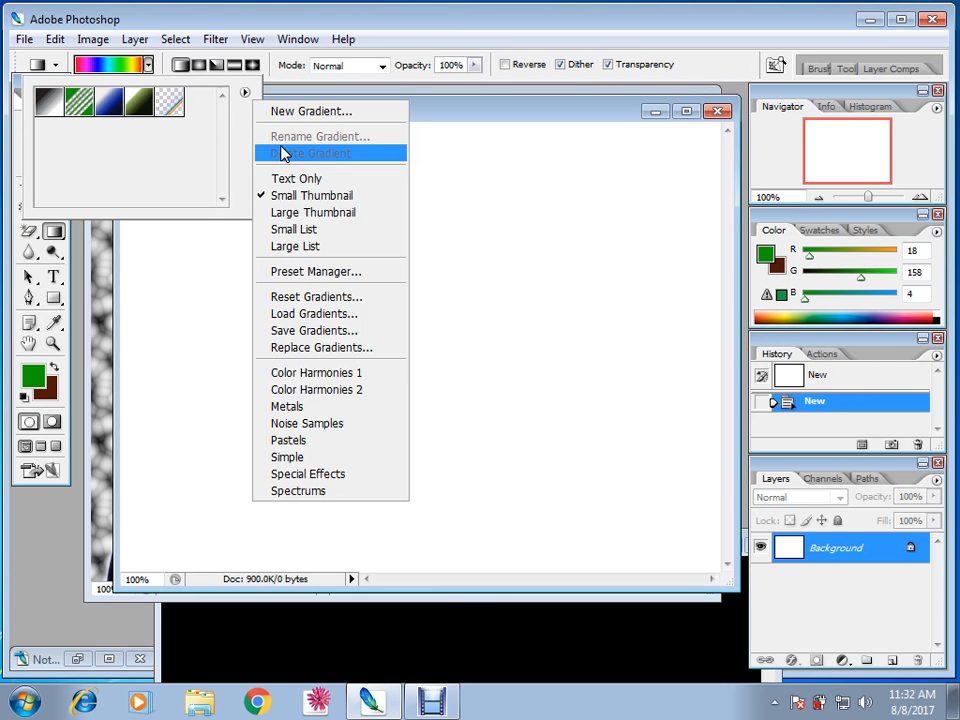
pyautogui.click(343, 374)
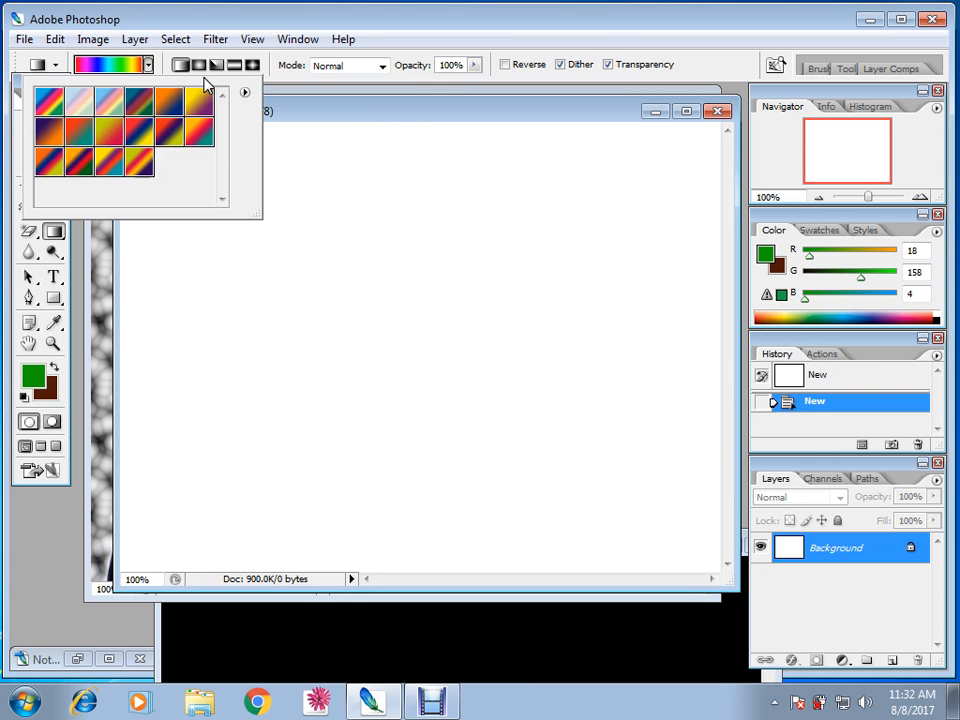
pyautogui.click(244, 92)
pyautogui.click(316, 389)
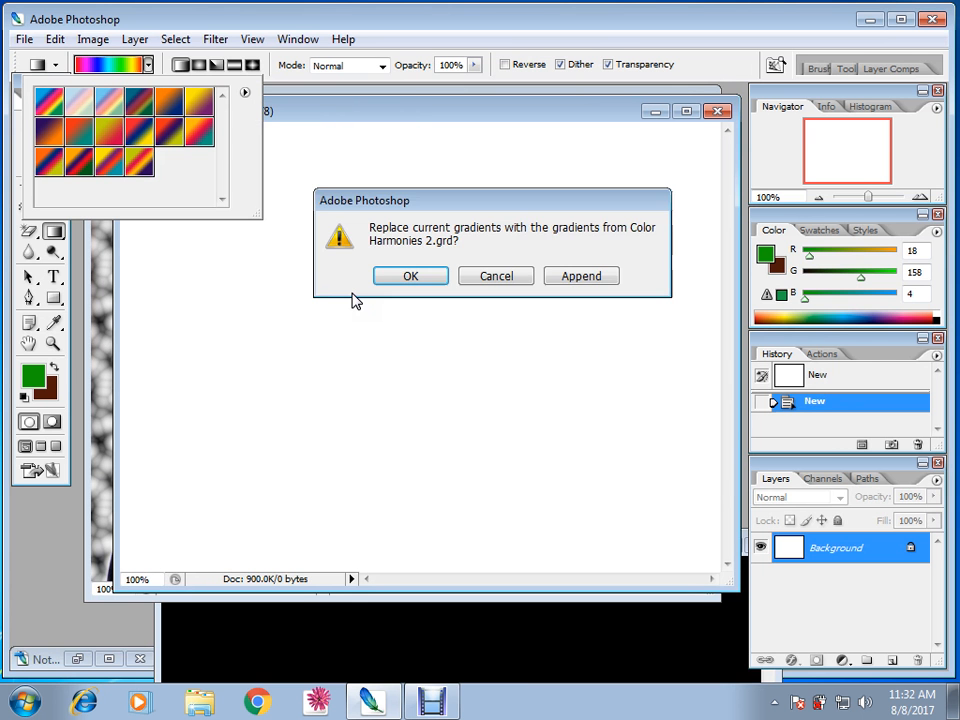
pyautogui.click(408, 276)
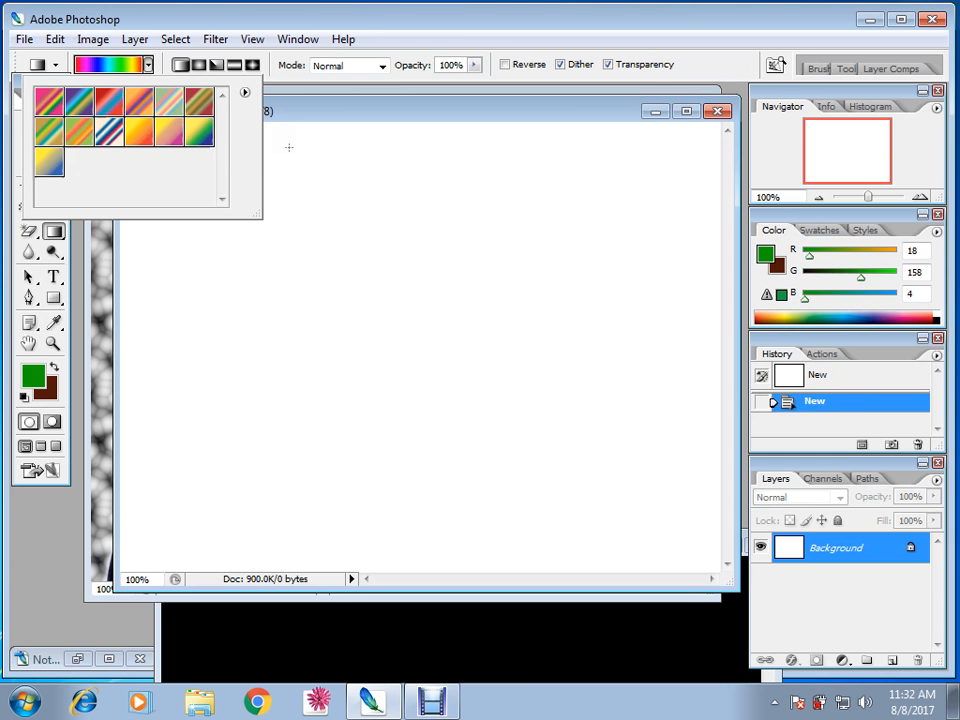
pyautogui.click(244, 92)
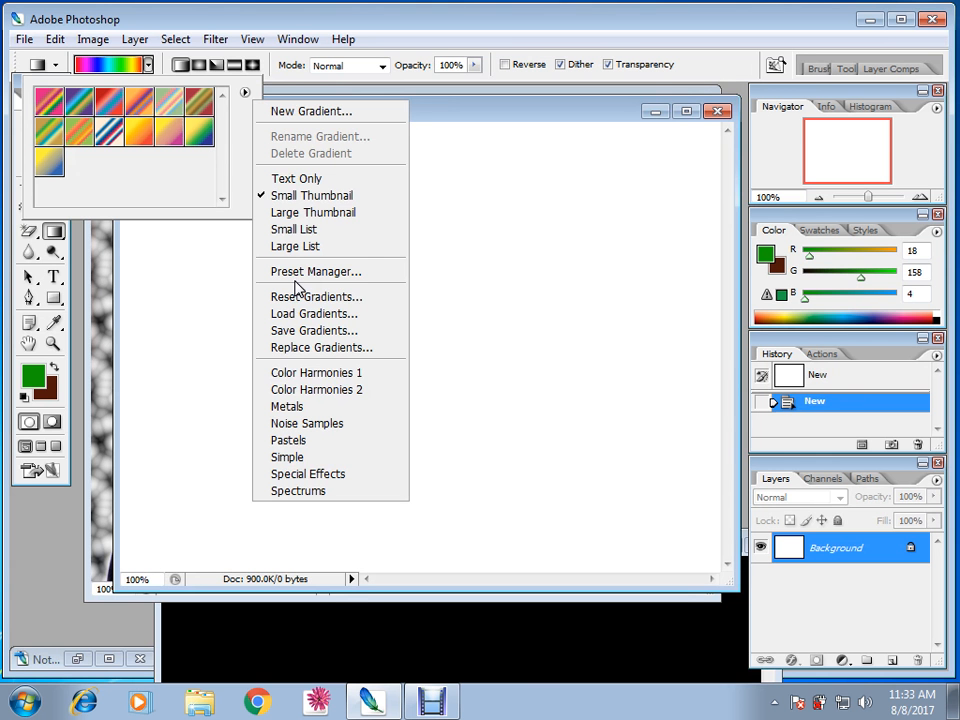
pyautogui.click(300, 406)
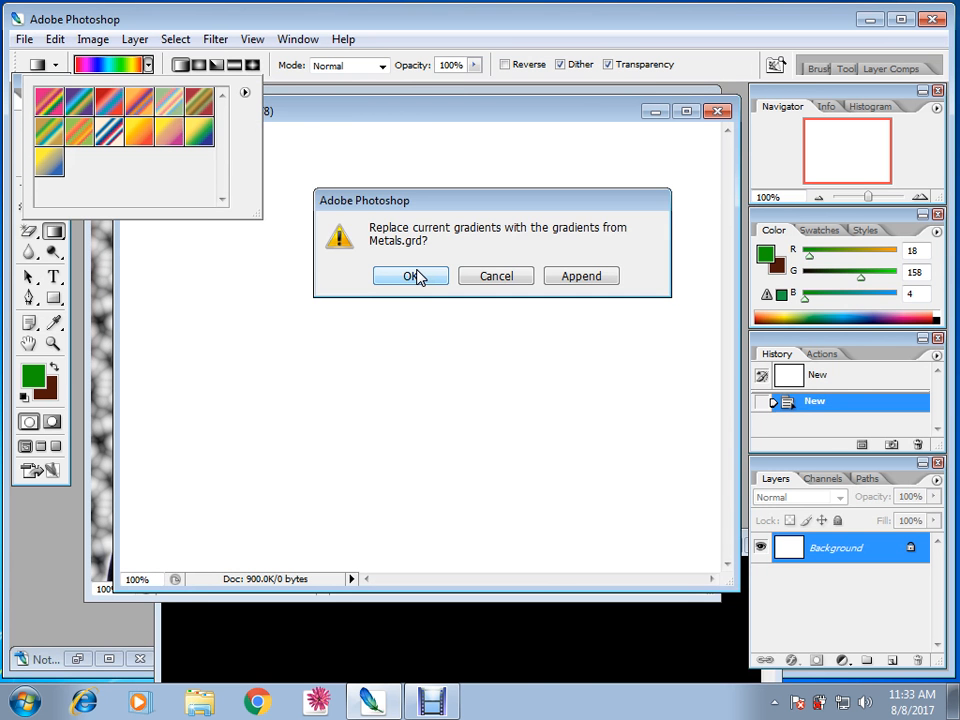
pyautogui.click(412, 276)
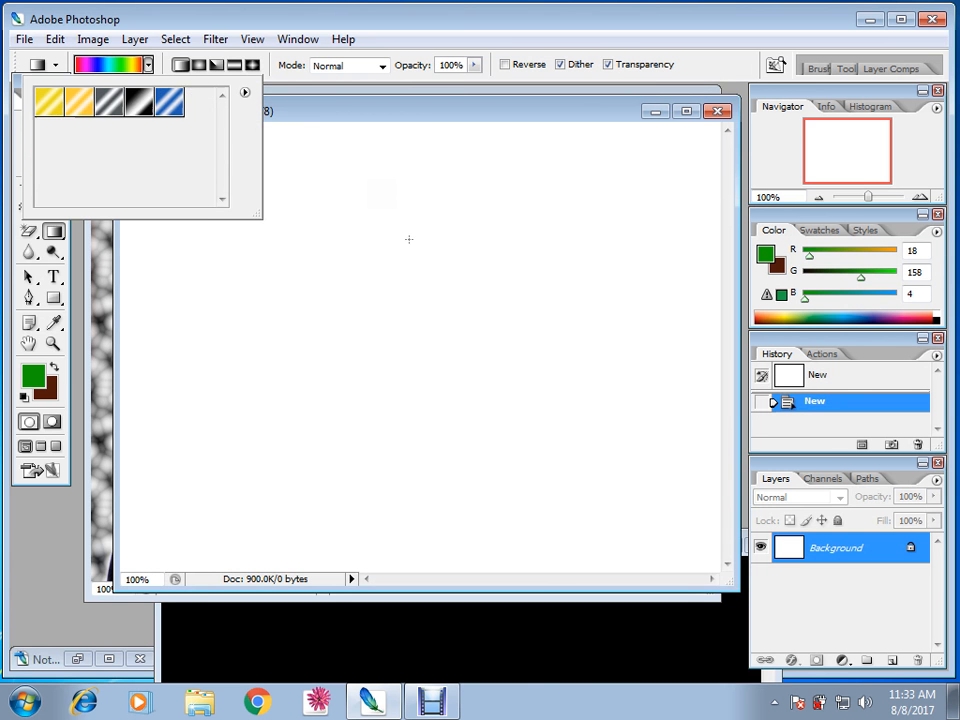
# Step: Replace the preset gradients with the Simple set and draw a diagonal linear Spectrum gradient from upper left to lower right on the white canvas
pyautogui.click(244, 93)
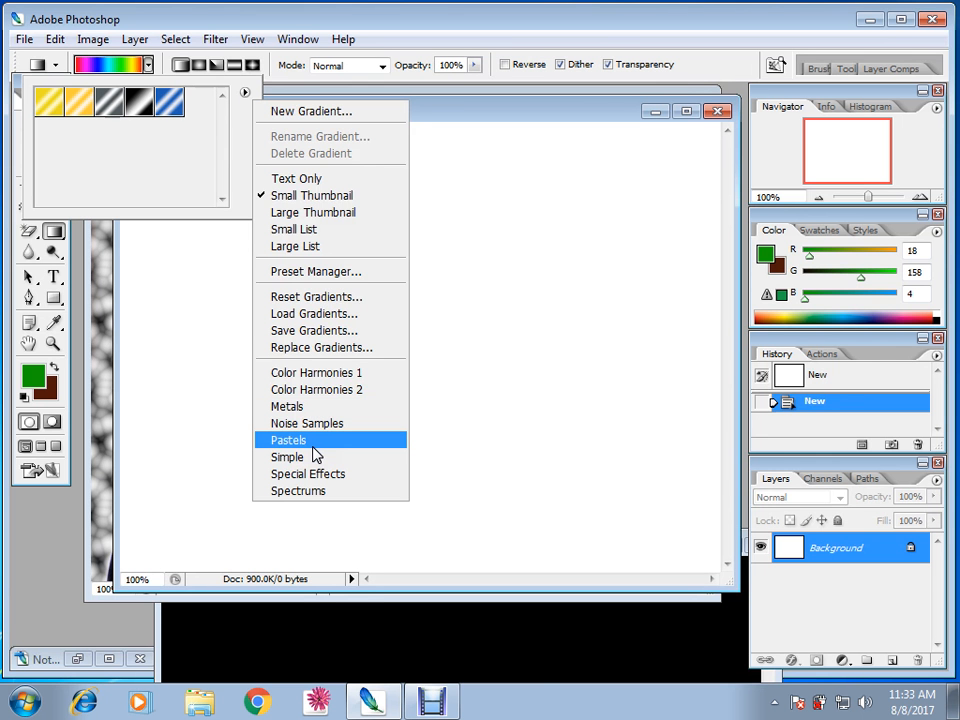
pyautogui.click(316, 458)
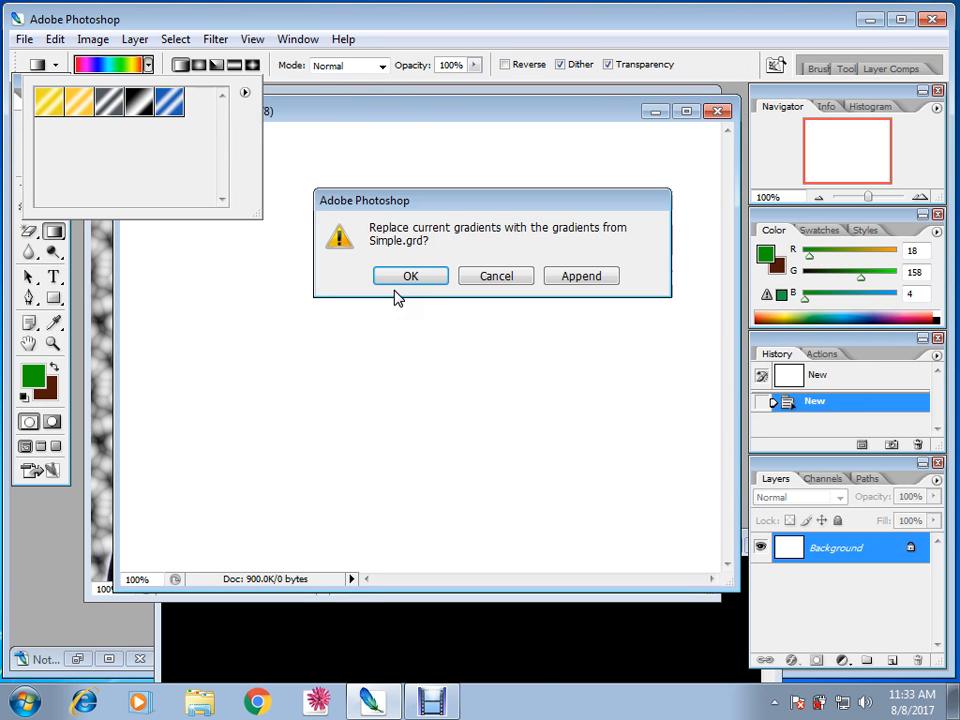
pyautogui.click(390, 280)
pyautogui.click(146, 66)
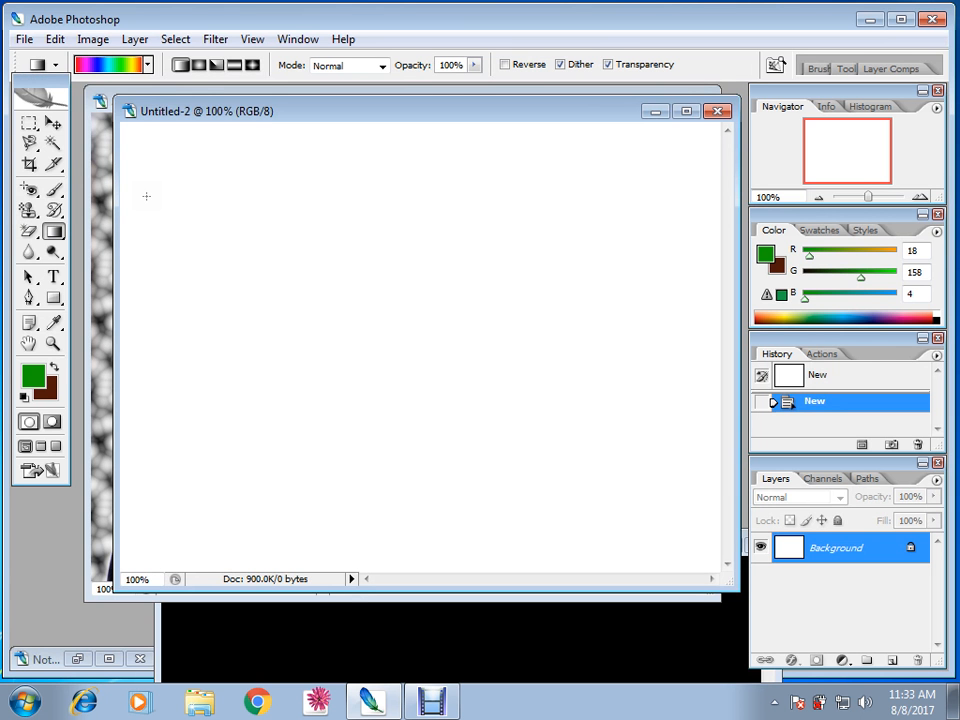
pyautogui.moveTo(146, 196); pyautogui.dragTo(562, 436)
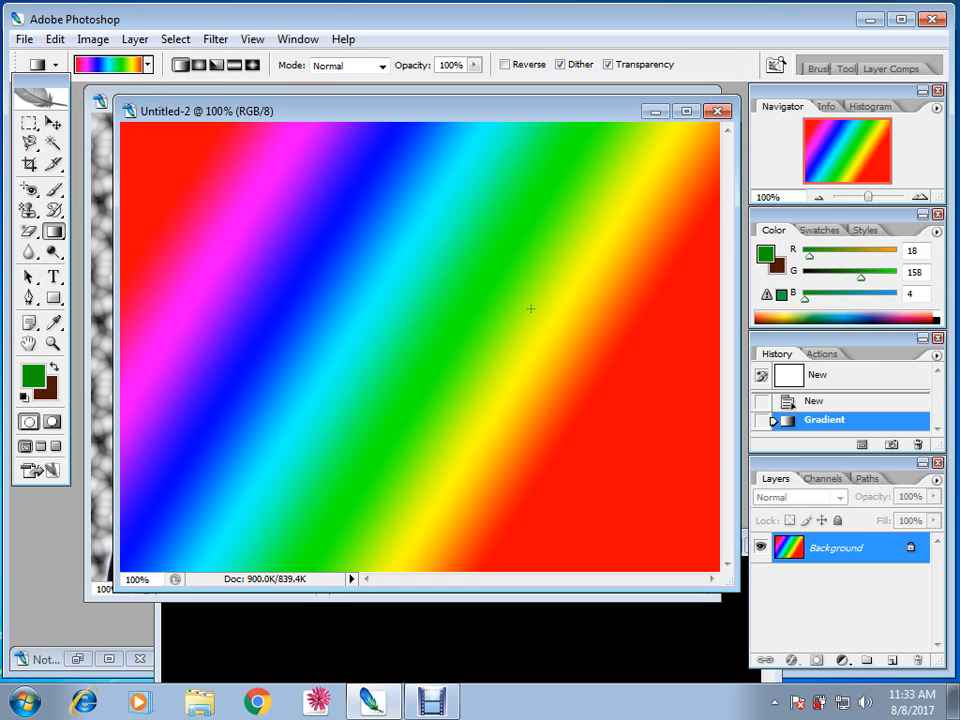
# Step: In the Gradient Editor, move the Spectrum gradient's magenta stop to 17% and remove its red end stop and blue stop
pyautogui.click(90, 67)
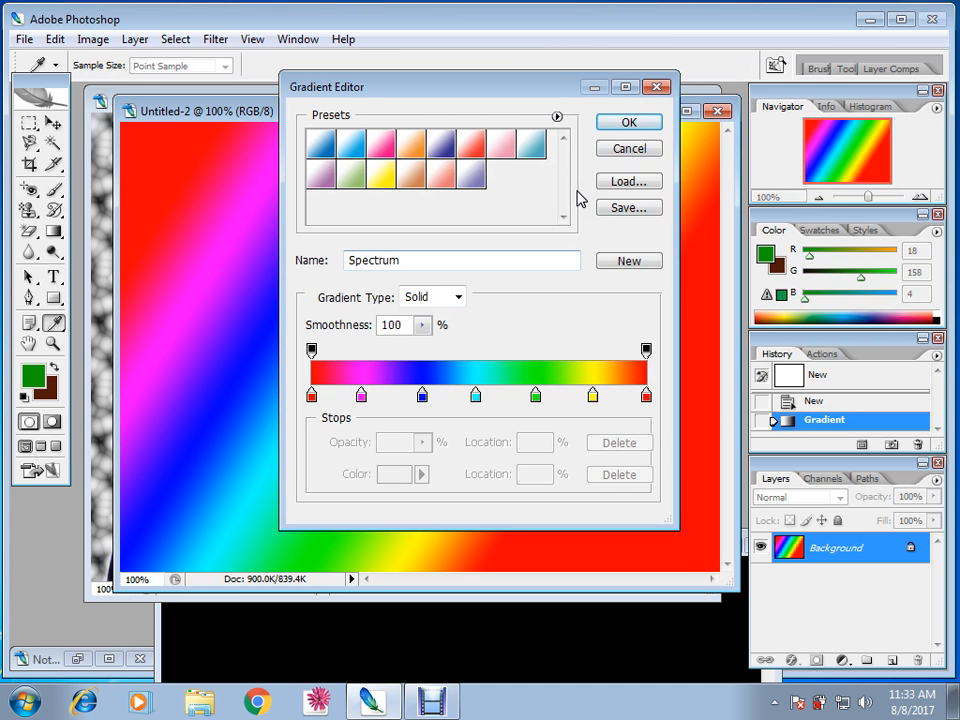
pyautogui.click(361, 396)
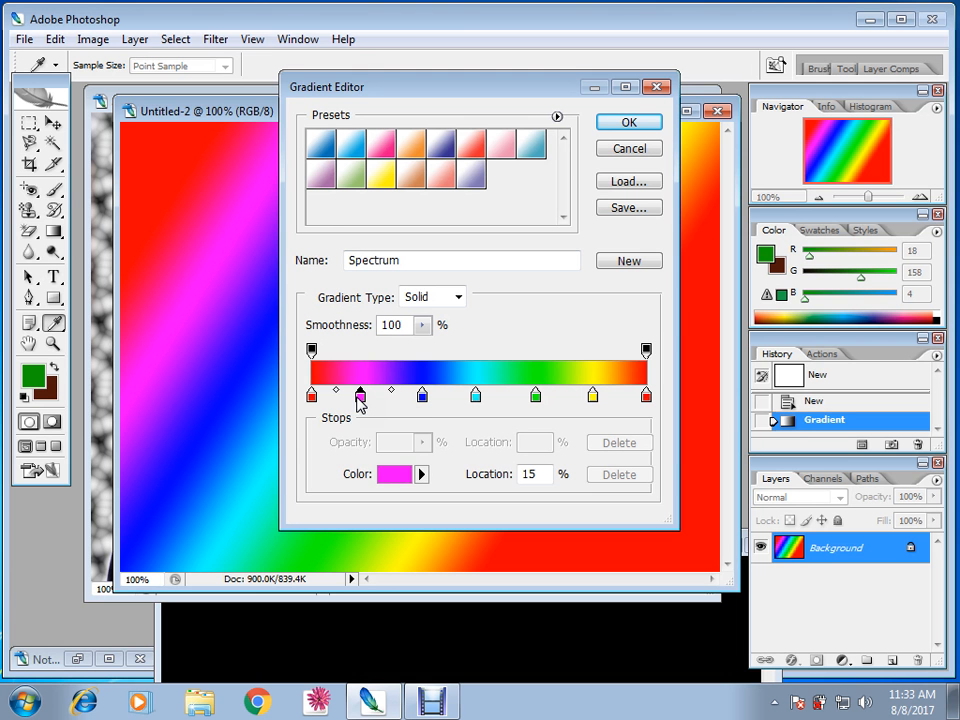
pyautogui.moveTo(359, 399); pyautogui.dragTo(369, 397)
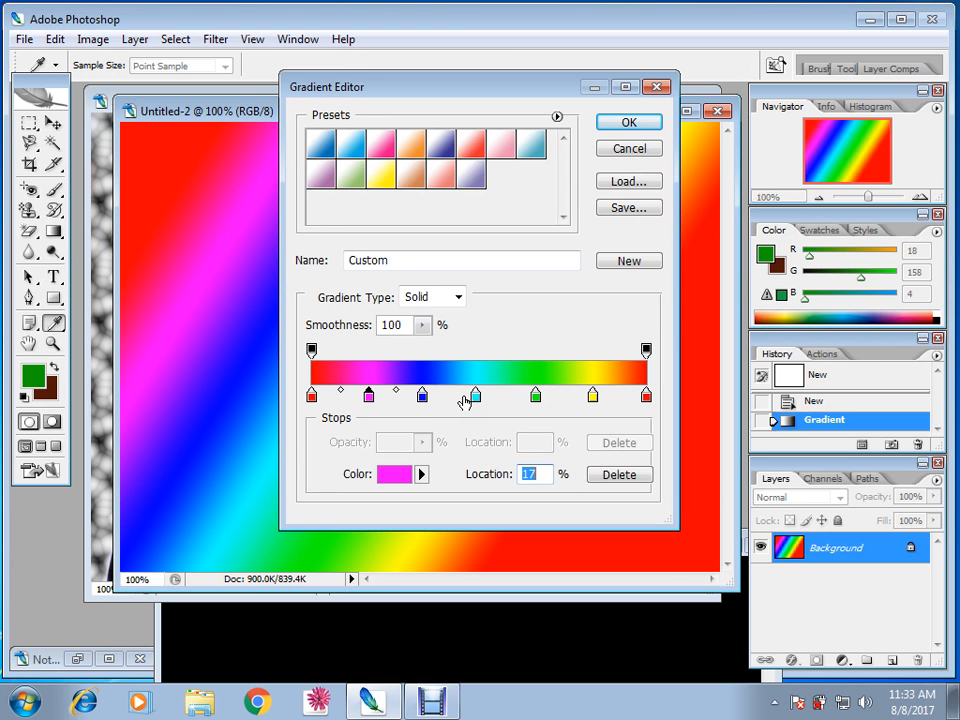
pyautogui.click(646, 396)
pyautogui.moveTo(645, 397); pyautogui.dragTo(644, 537)
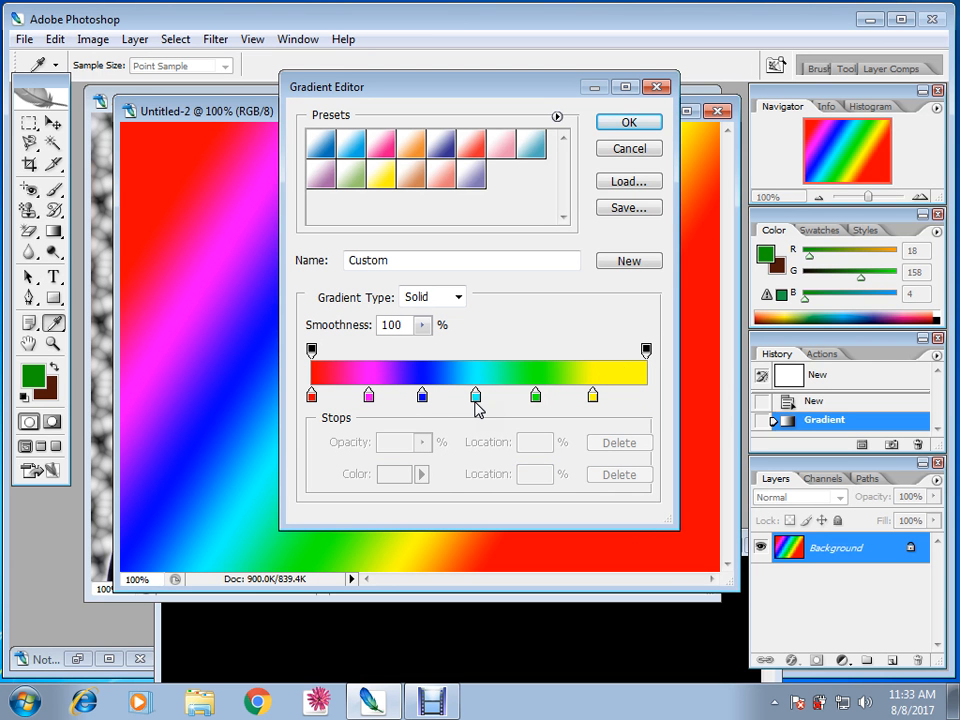
pyautogui.click(422, 396)
pyautogui.moveTo(422, 397); pyautogui.dragTo(432, 440)
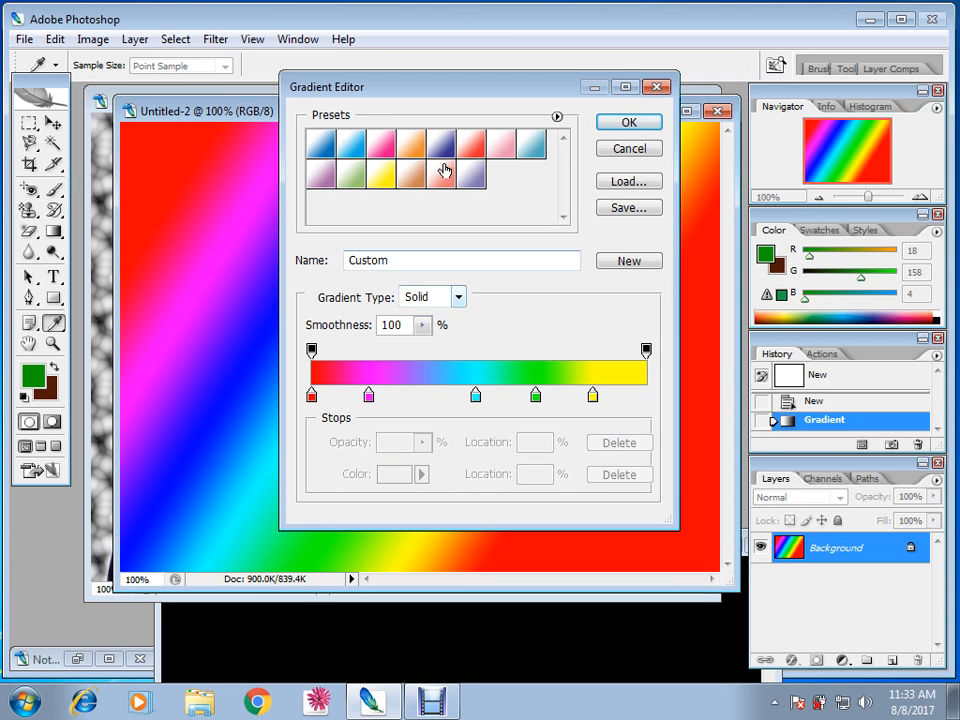
# Step: Try the Red preset with its red stop at 29% and end opacity stop at 54%, and discard the gradient edits
pyautogui.click(473, 148)
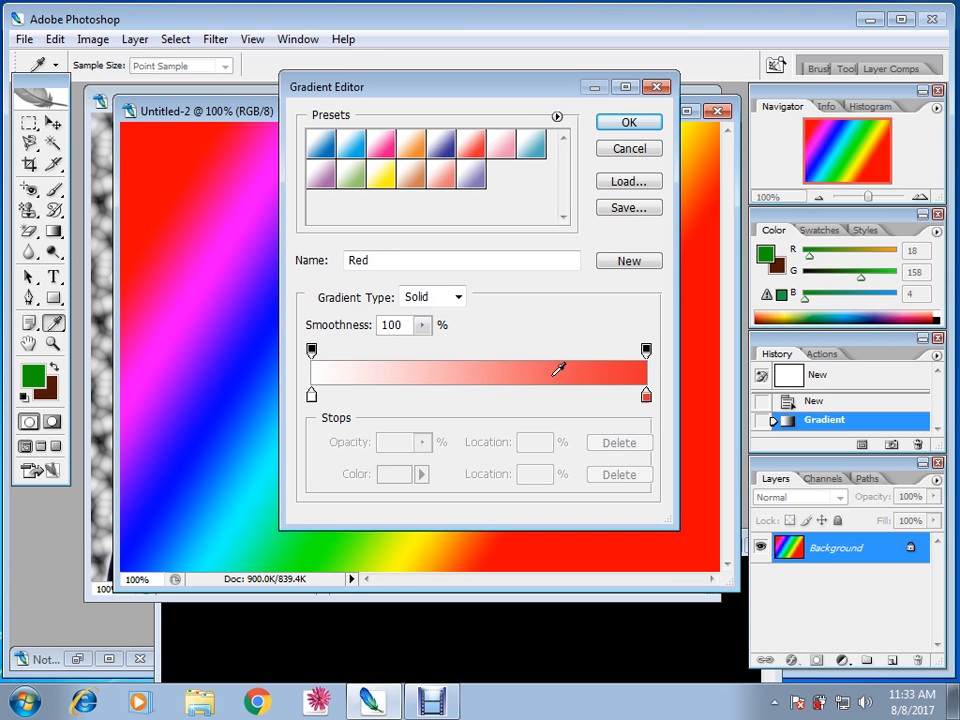
pyautogui.moveTo(646, 399); pyautogui.dragTo(404, 382)
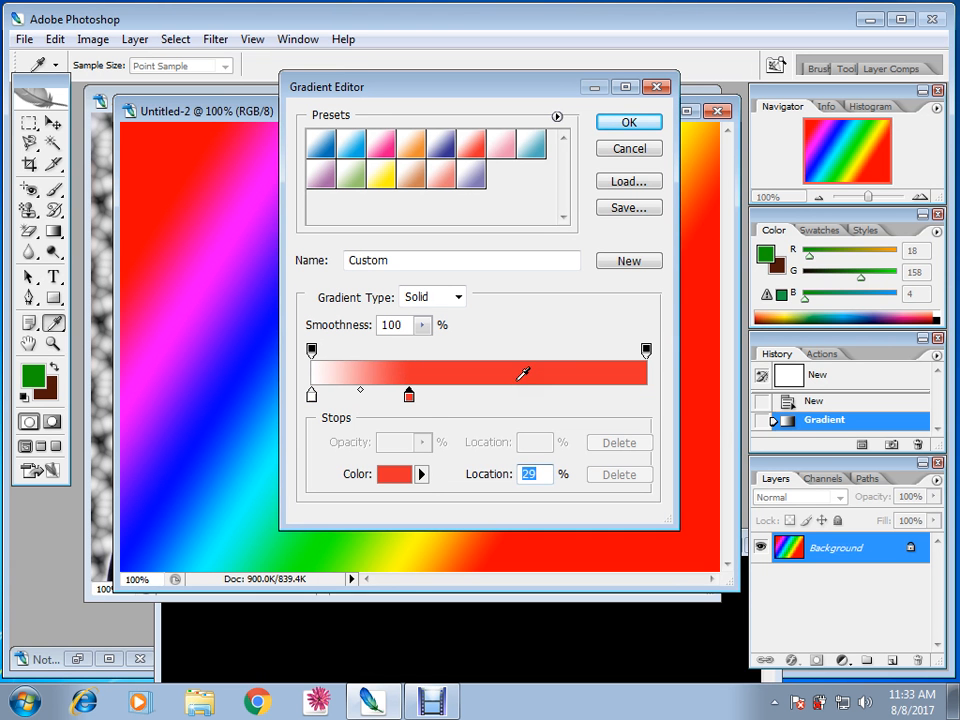
pyautogui.moveTo(645, 350); pyautogui.dragTo(494, 369)
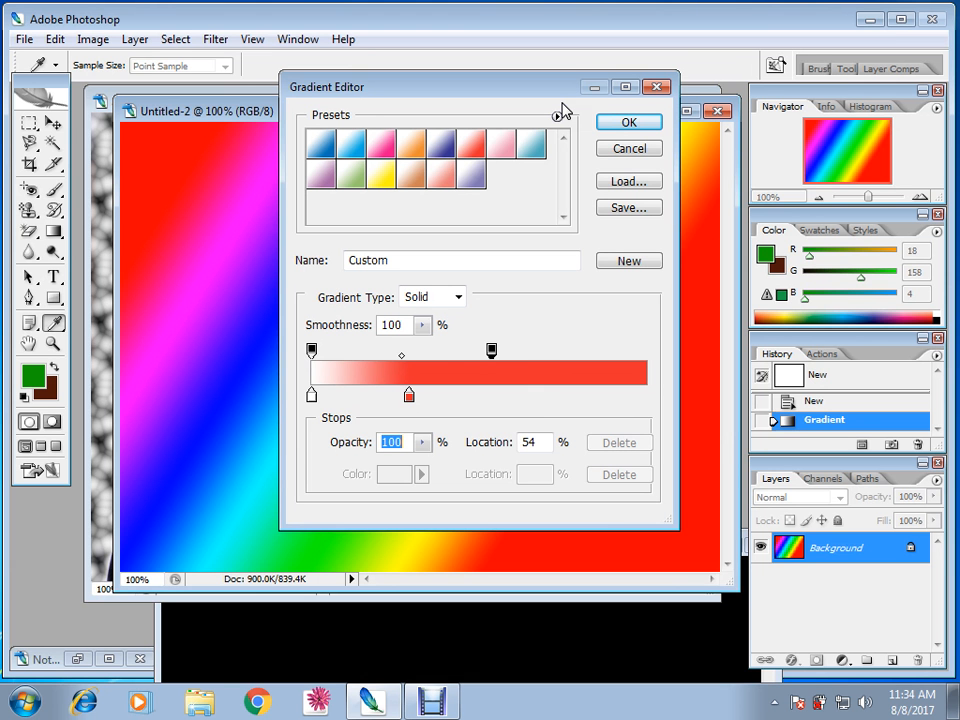
pyautogui.moveTo(499, 88); pyautogui.dragTo(452, 84)
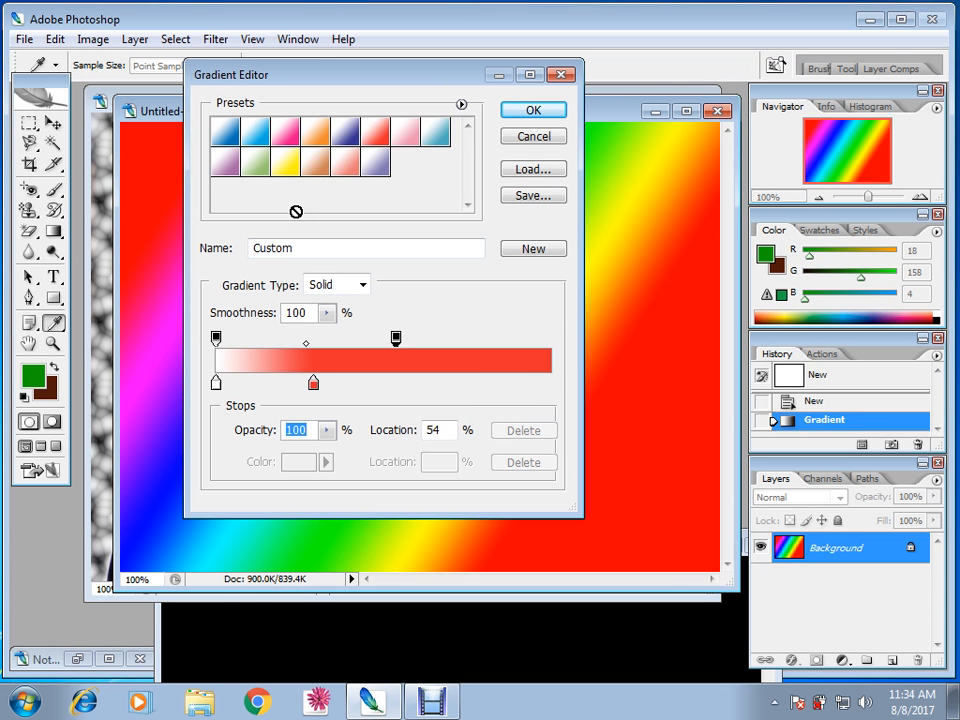
pyautogui.click(522, 140)
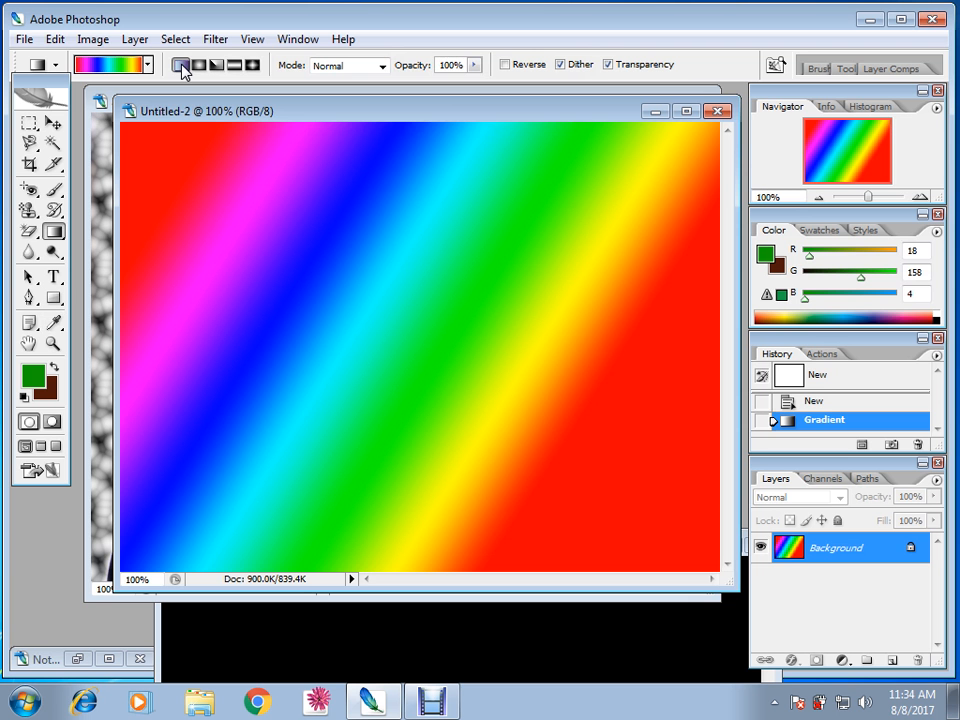
# Step: Draw a shorter diagonal linear Spectrum gradient, followed by a radial one centred in the canvas's upper-left area
pyautogui.moveTo(270, 265); pyautogui.dragTo(553, 414)
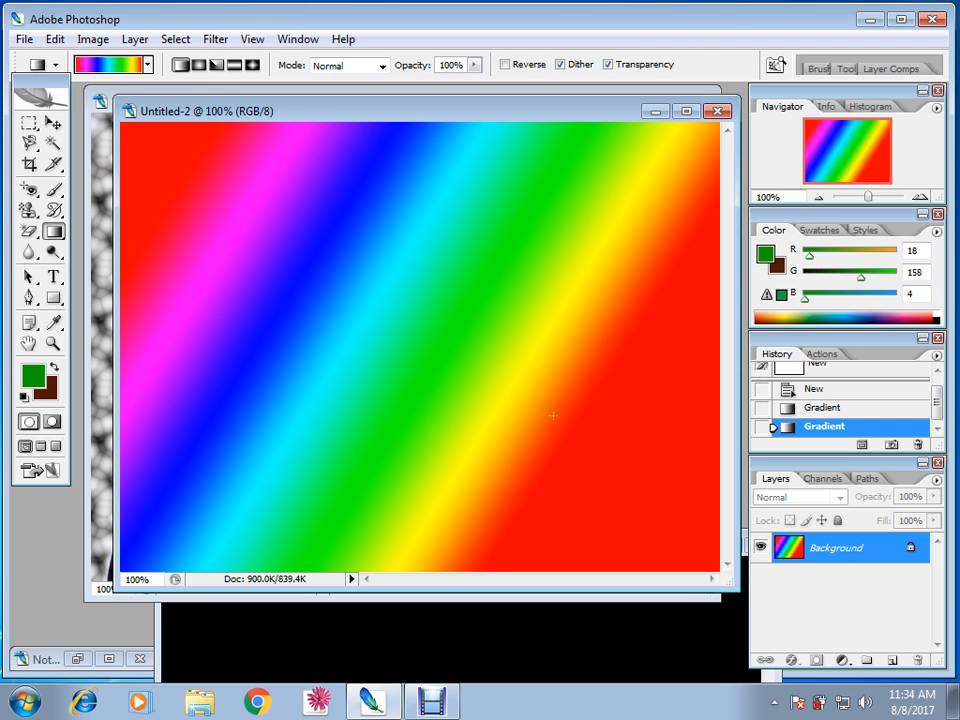
pyautogui.click(199, 64)
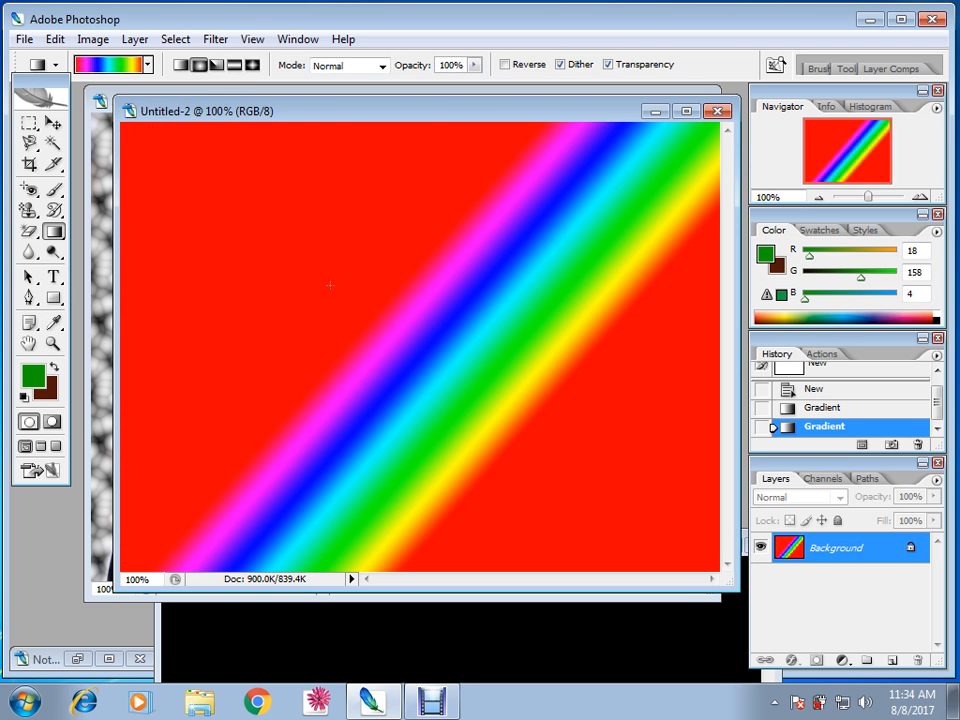
pyautogui.moveTo(314, 264); pyautogui.dragTo(396, 382)
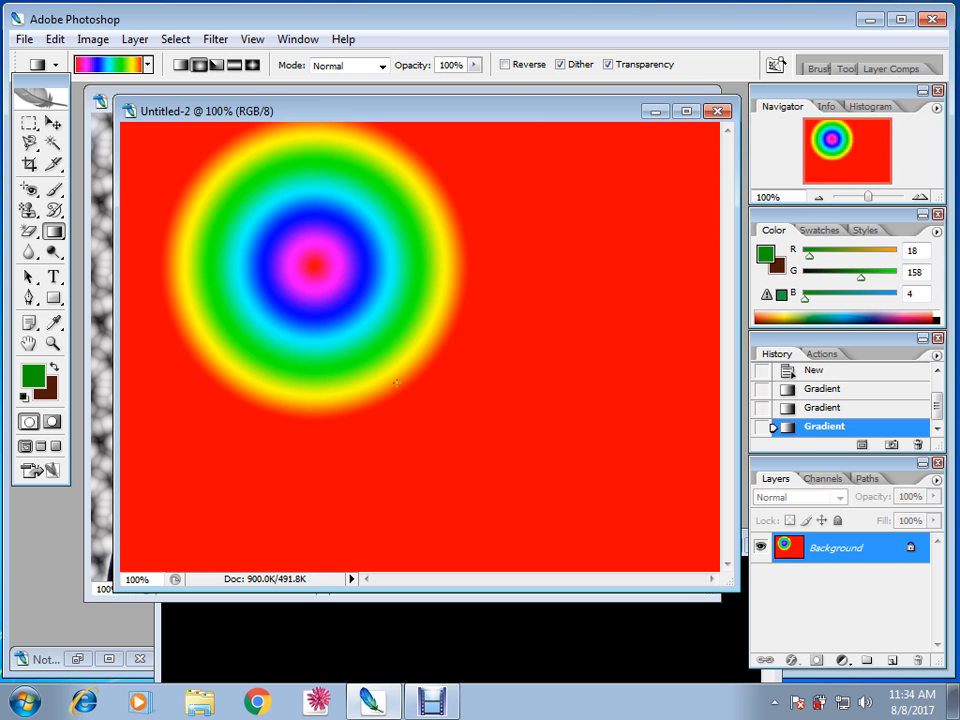
# Step: Fill the canvas with successive angle gradients in the Spectrum colours, the last one centred near the middle
pyautogui.click(216, 64)
pyautogui.moveTo(414, 365); pyautogui.dragTo(388, 393)
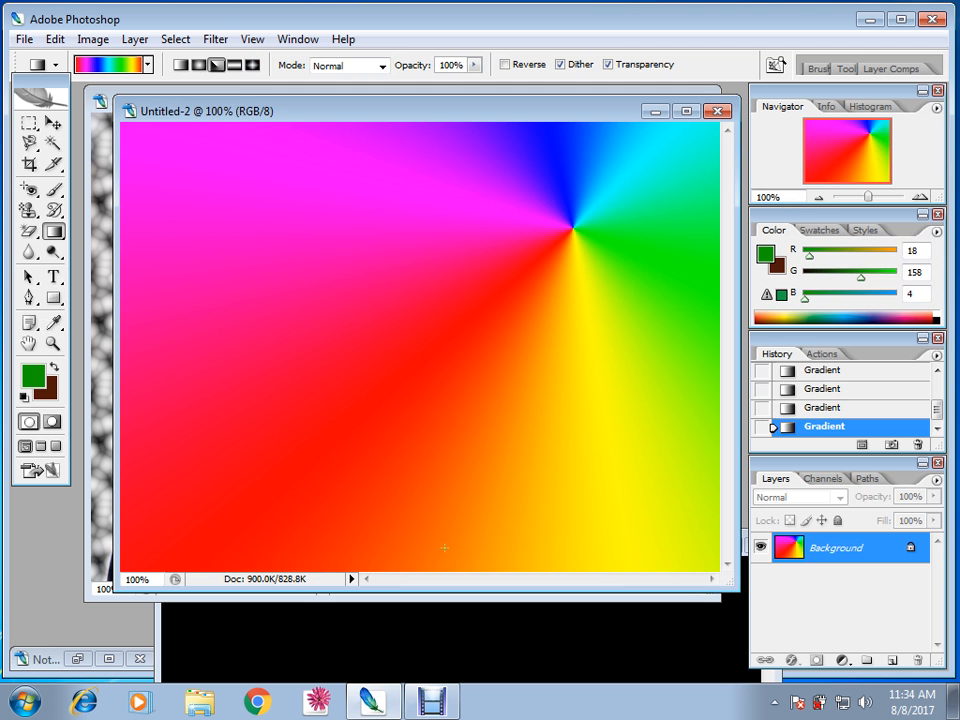
pyautogui.moveTo(303, 287); pyautogui.dragTo(340, 420)
pyautogui.moveTo(403, 309); pyautogui.dragTo(528, 466)
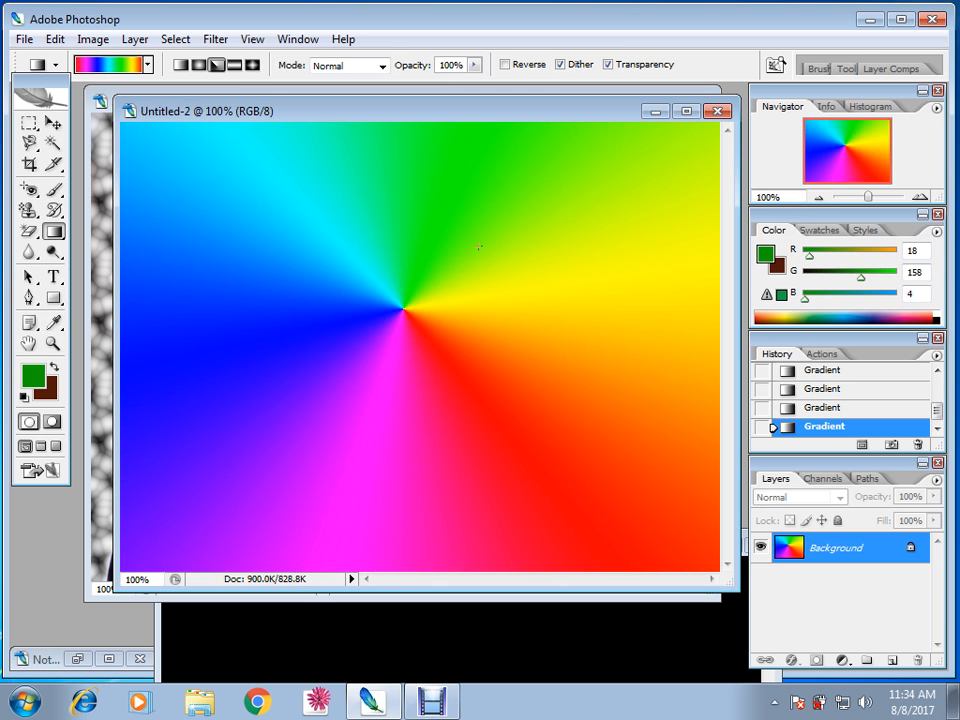
# Step: Set the gradient blending mode to Darken and overlay three angle gradients from different centres on the canvas
pyautogui.click(381, 66)
pyautogui.click(340, 143)
pyautogui.moveTo(427, 247); pyautogui.dragTo(384, 205)
pyautogui.moveTo(558, 303); pyautogui.dragTo(493, 404)
pyautogui.moveTo(388, 442); pyautogui.dragTo(532, 432)
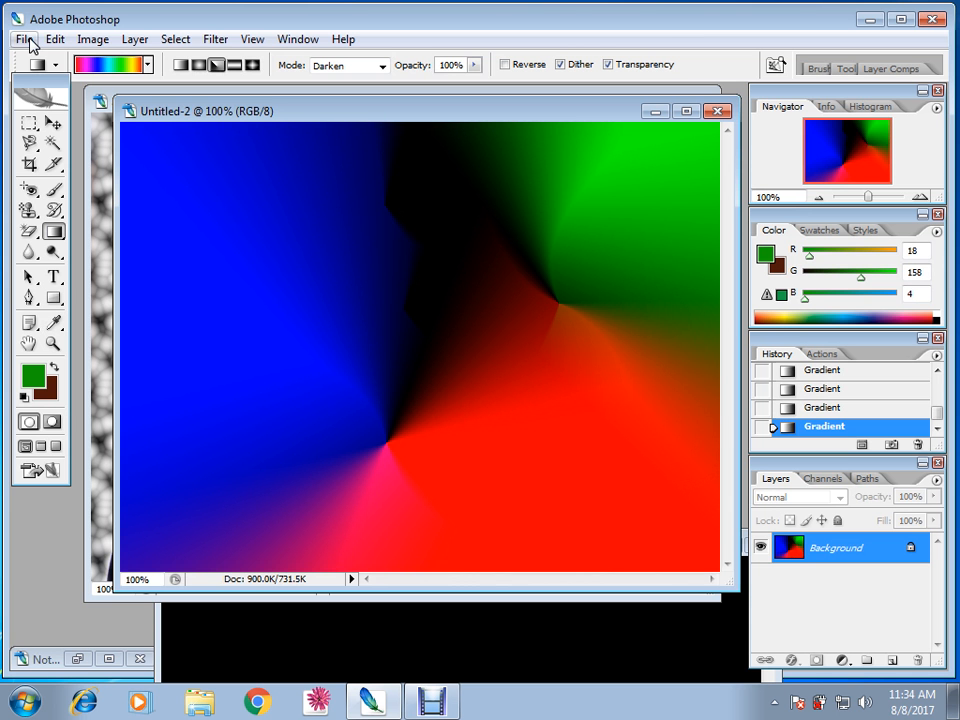
# Step: Create another new white RGB document and activate the Paint Bucket Tool
pyautogui.hotkey('ctrl', 'n')
pyautogui.click(638, 170)
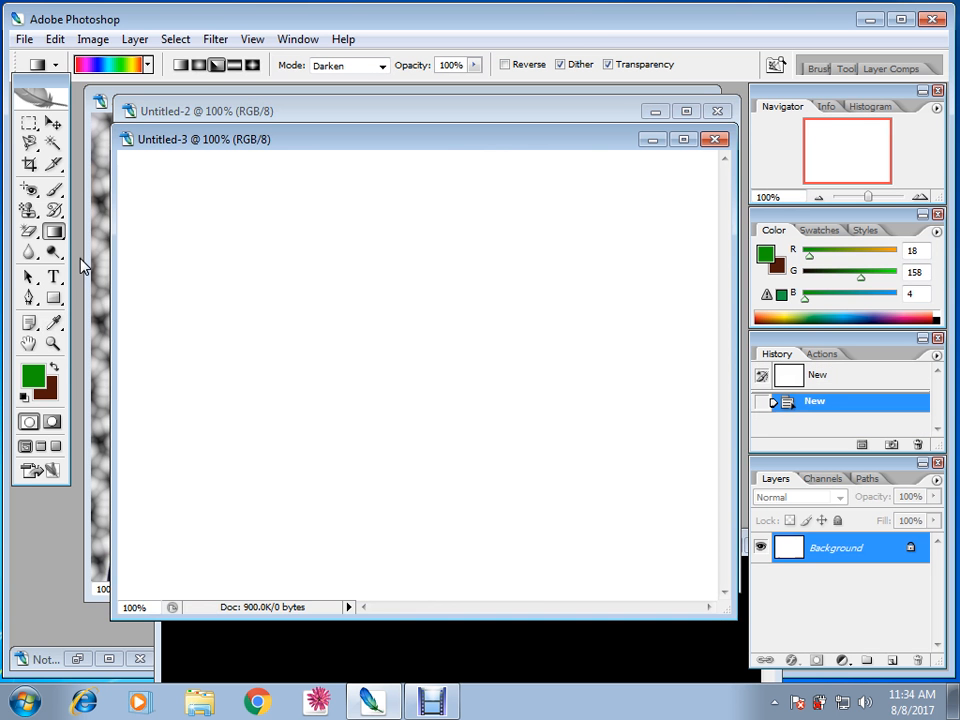
pyautogui.click(54, 232)
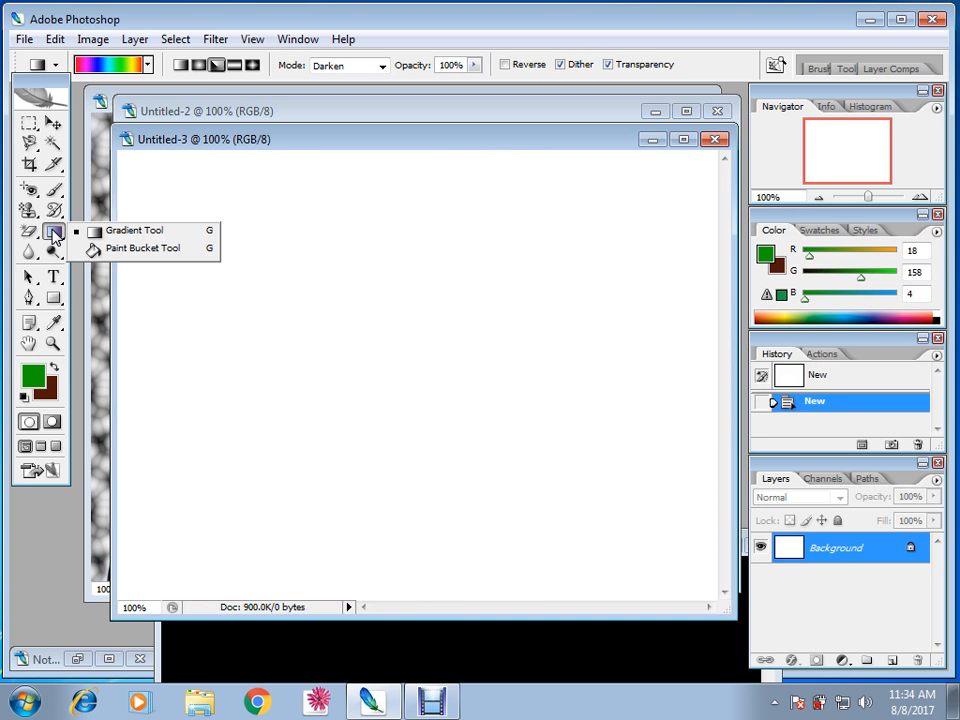
pyautogui.click(117, 252)
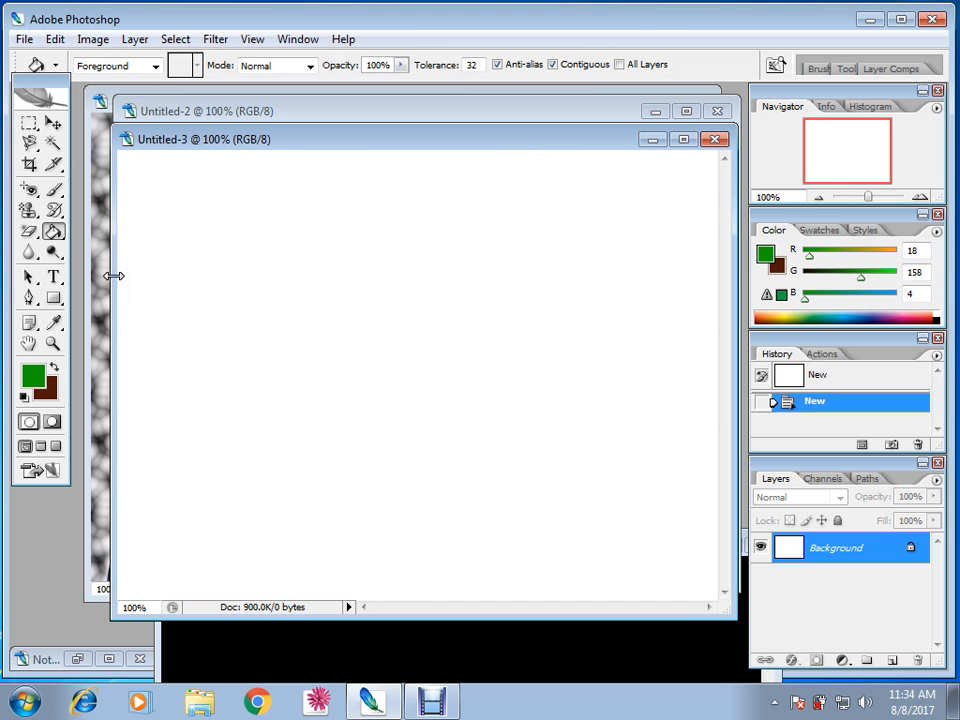
# Step: Fill the canvas with the current green foreground colour, then set the foreground to cyan 00deff and refill the canvas with it
pyautogui.click(334, 306)
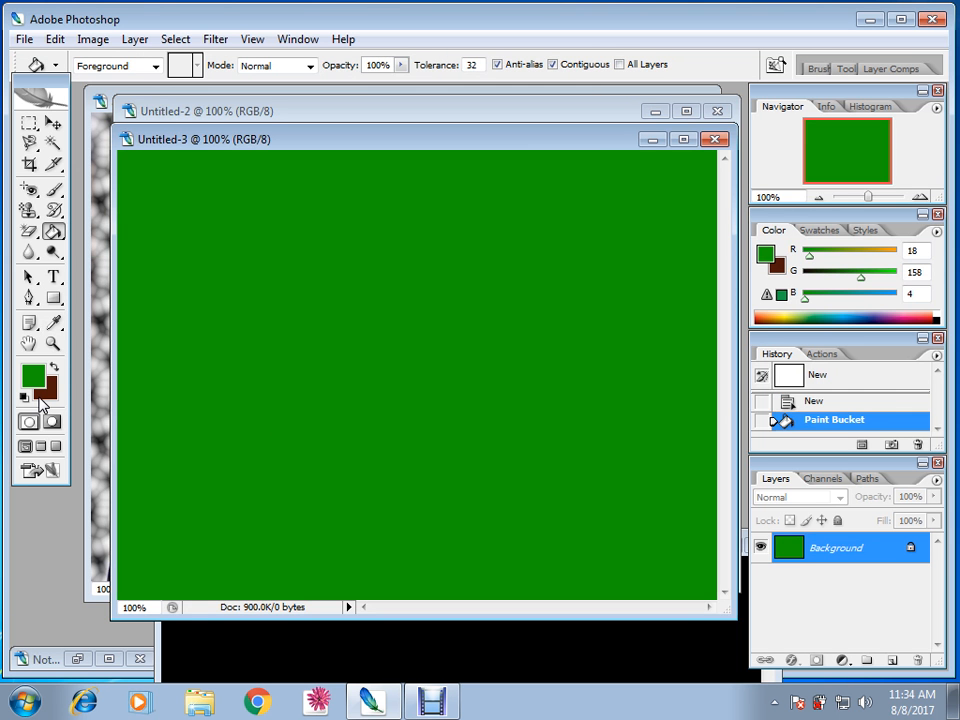
pyautogui.click(33, 376)
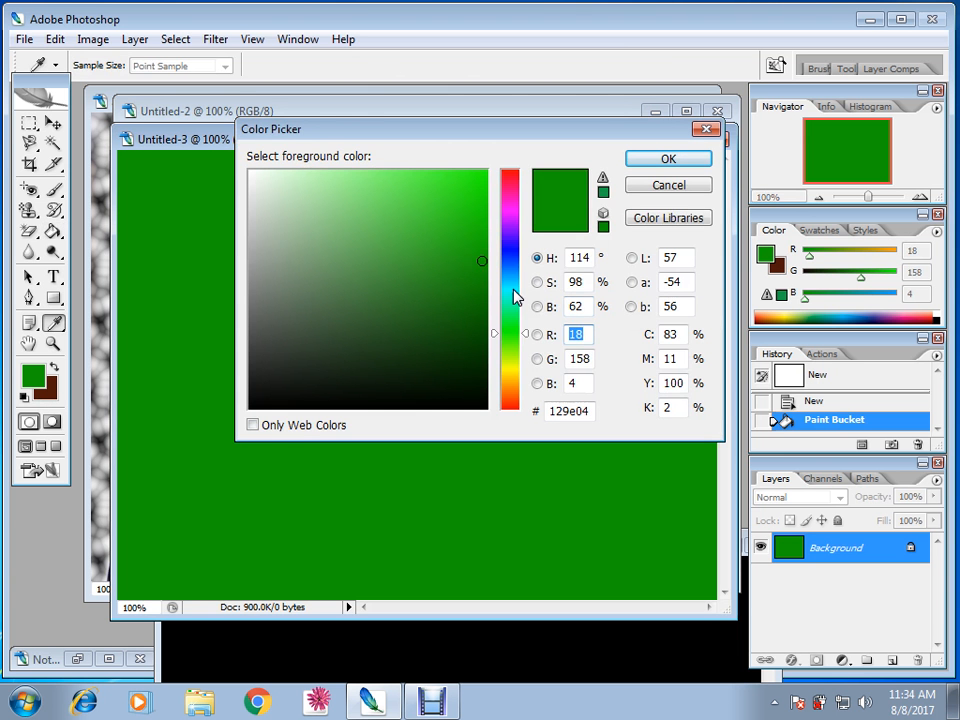
pyautogui.click(510, 284)
pyautogui.moveTo(486, 252)
pyautogui.mouseDown()
pyautogui.moveTo(505, 160)
pyautogui.moveTo(676, 163)
pyautogui.mouseUp()
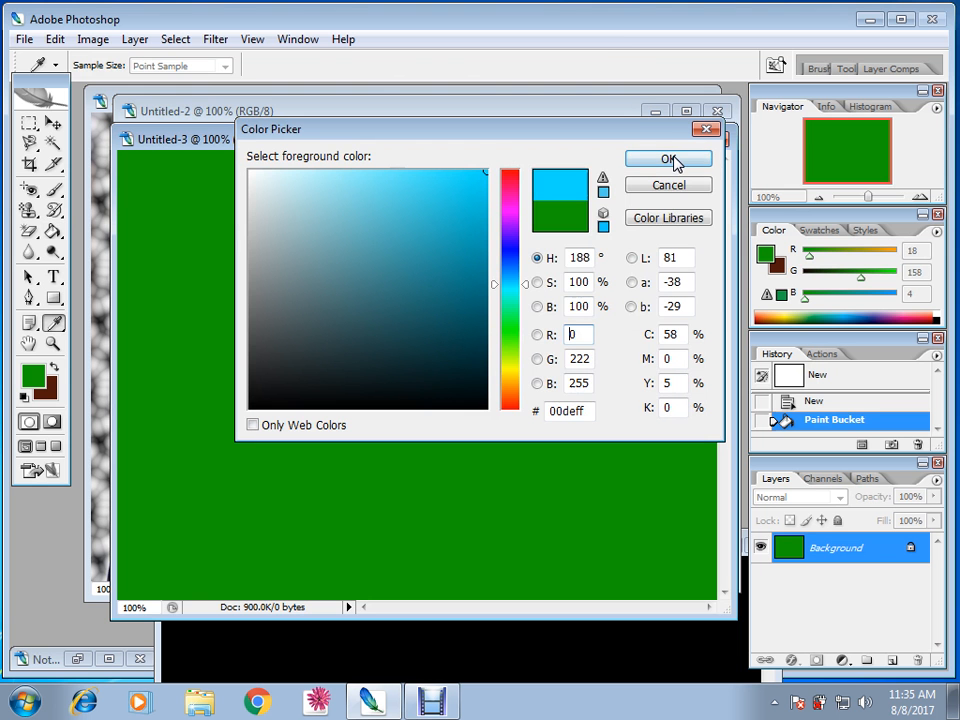
pyautogui.click(668, 160)
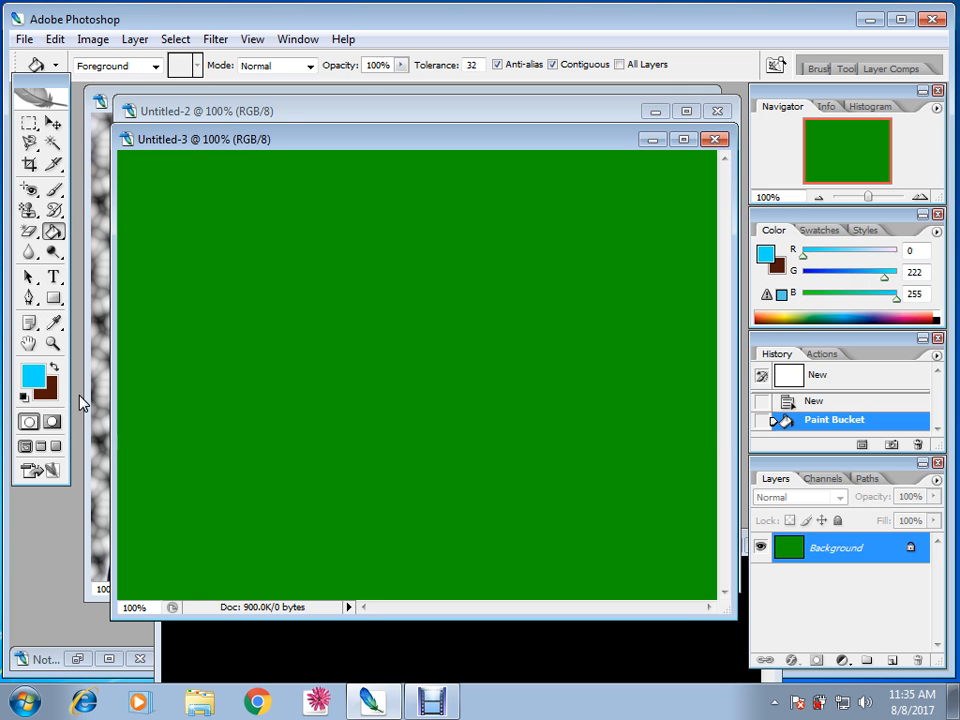
pyautogui.click(507, 266)
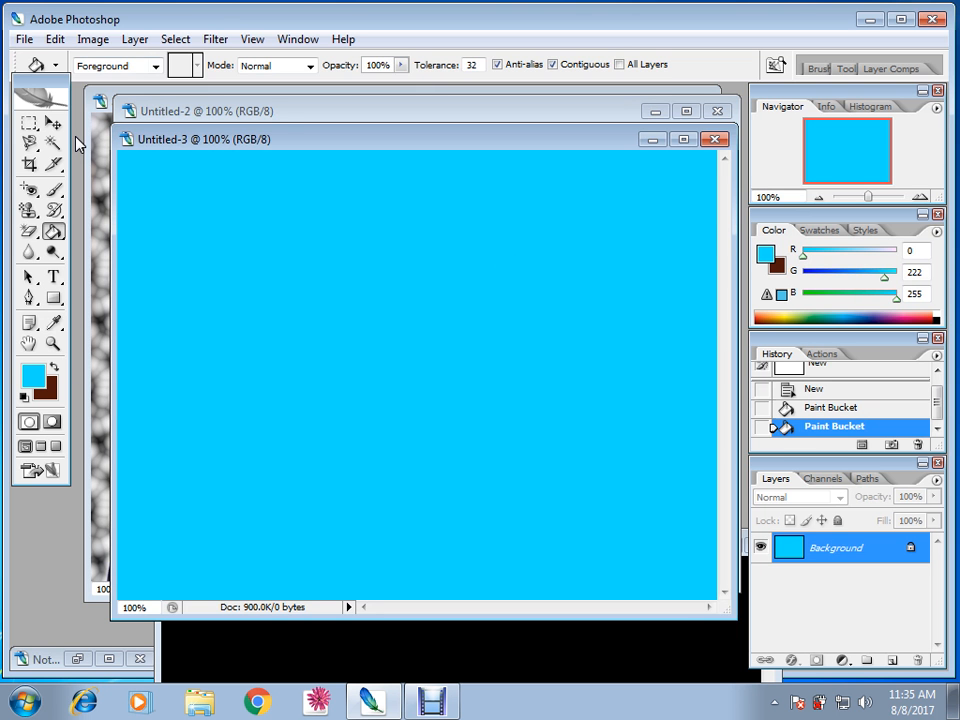
# Step: Set the foreground colour to pure blue 001eff and fill the whole canvas with it using the Paint Bucket
pyautogui.click(33, 375)
pyautogui.click(511, 367)
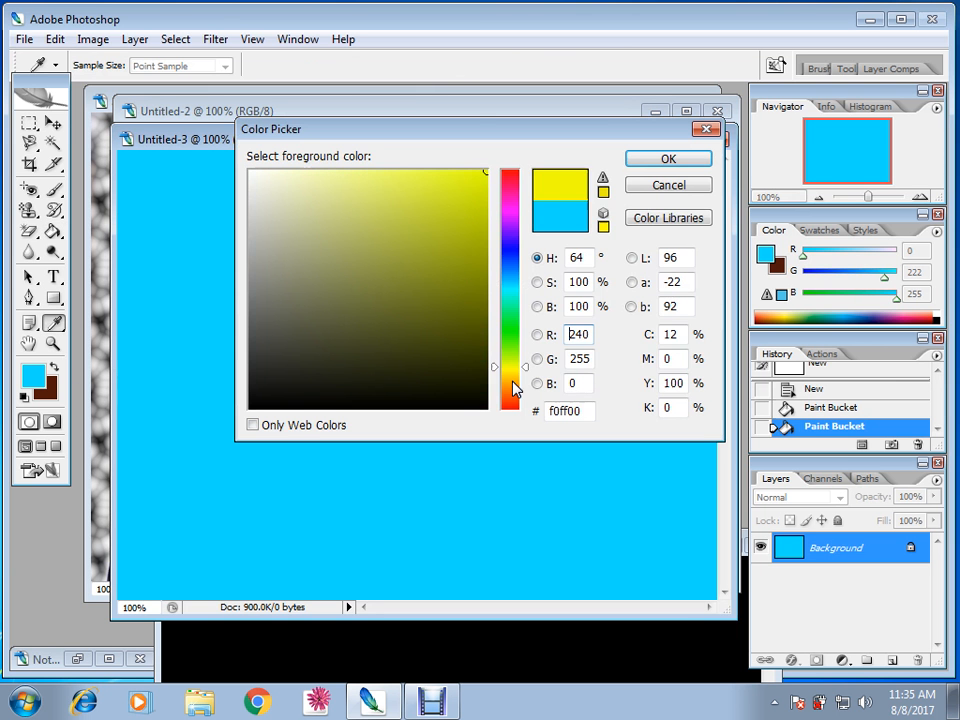
pyautogui.click(513, 395)
pyautogui.click(511, 255)
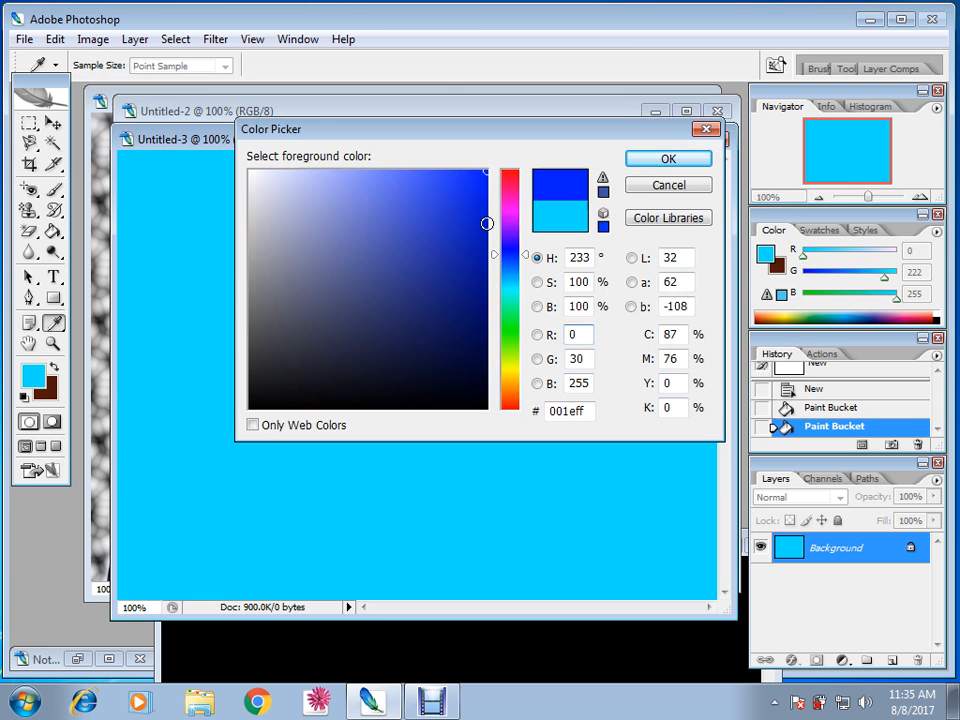
pyautogui.click(688, 165)
pyautogui.click(348, 300)
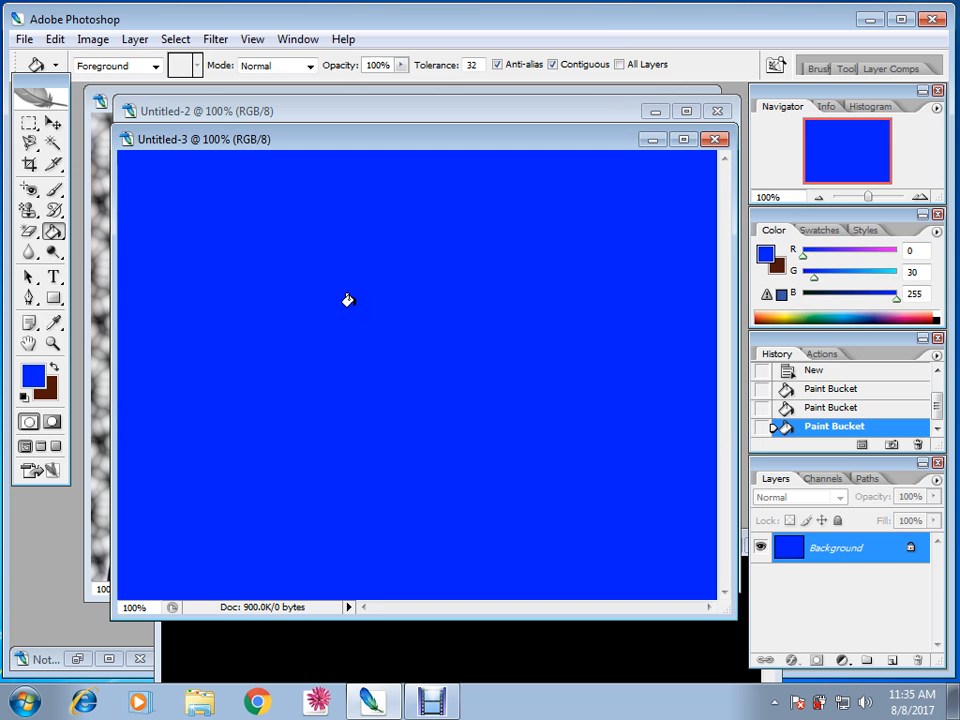